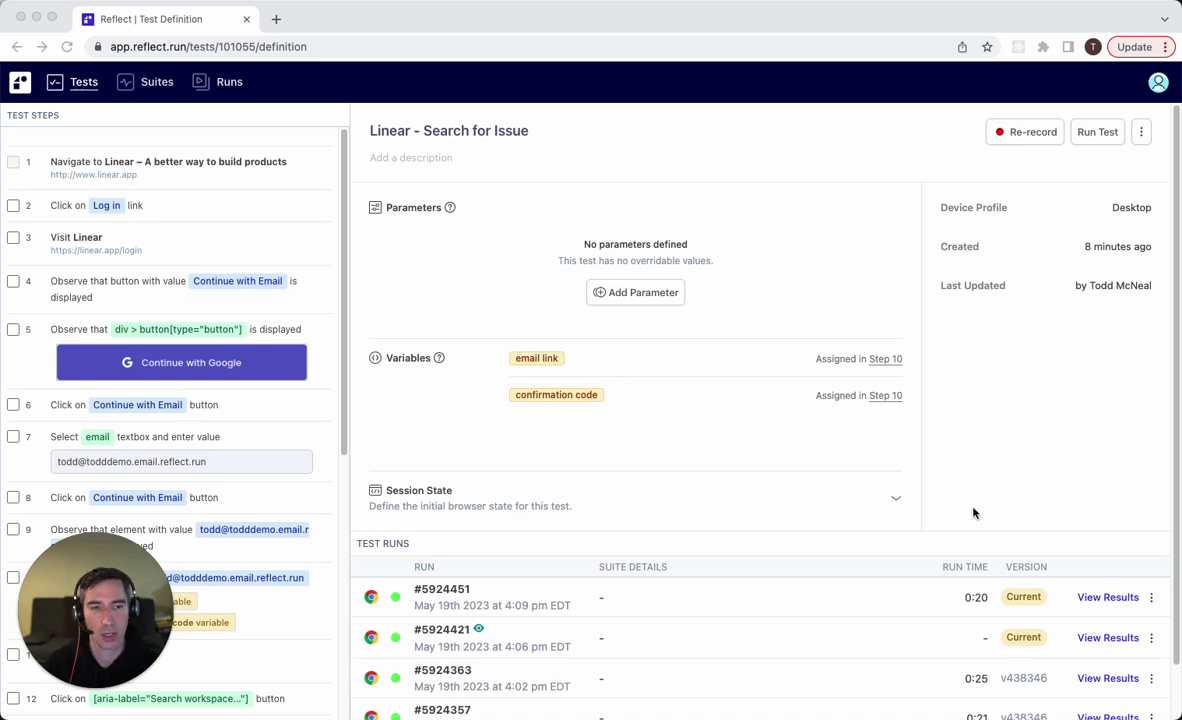
- Open the results of the most recent test run and show the details of step 7, the email textbox entry
click(1112, 600)
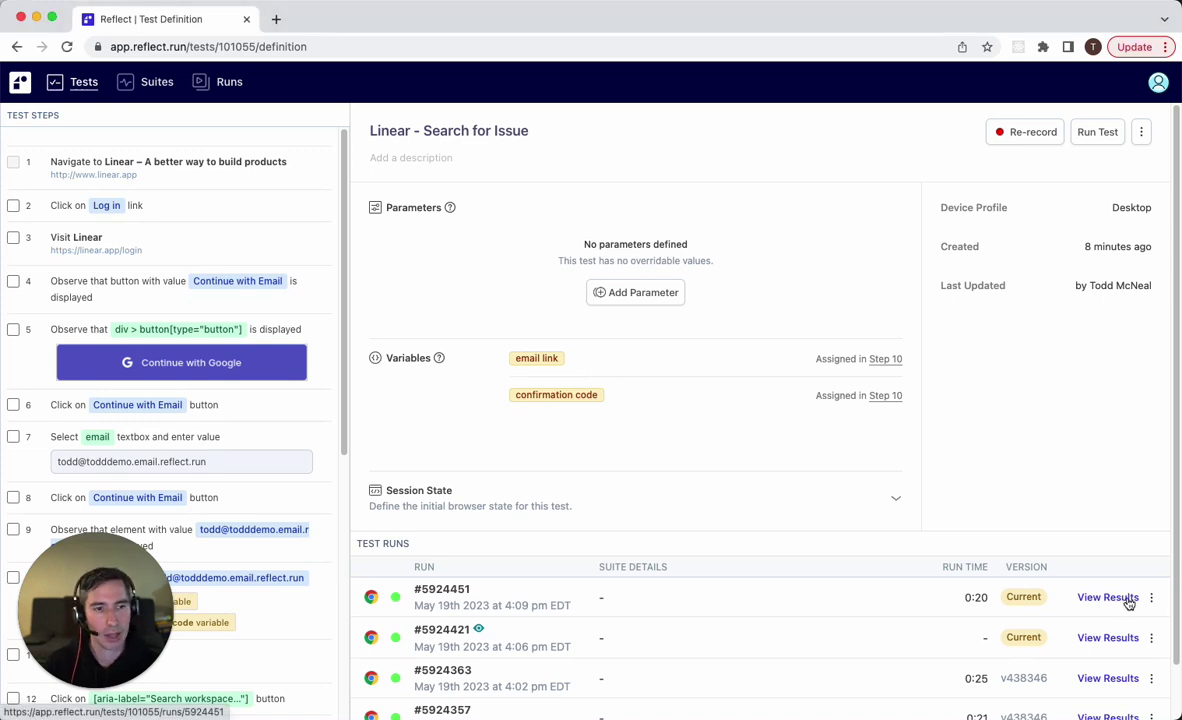
click(1110, 598)
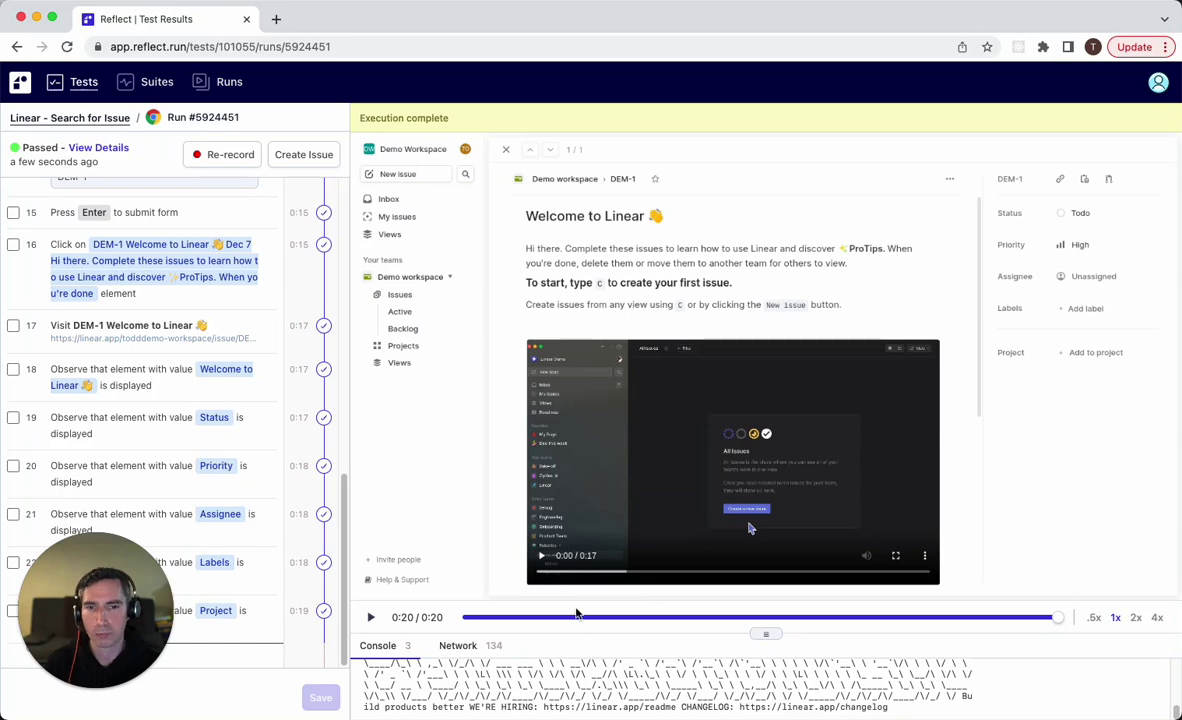
scroll(204, 408, up, 10)
scroll(200, 405, down, 2)
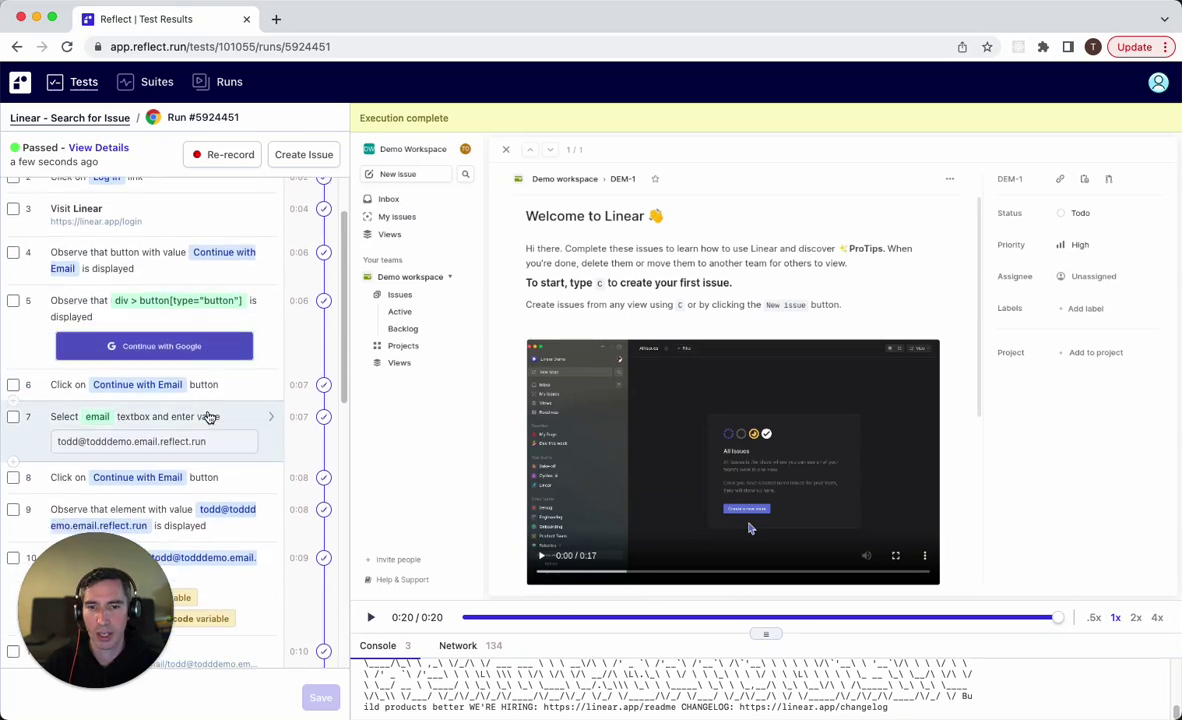
click(182, 397)
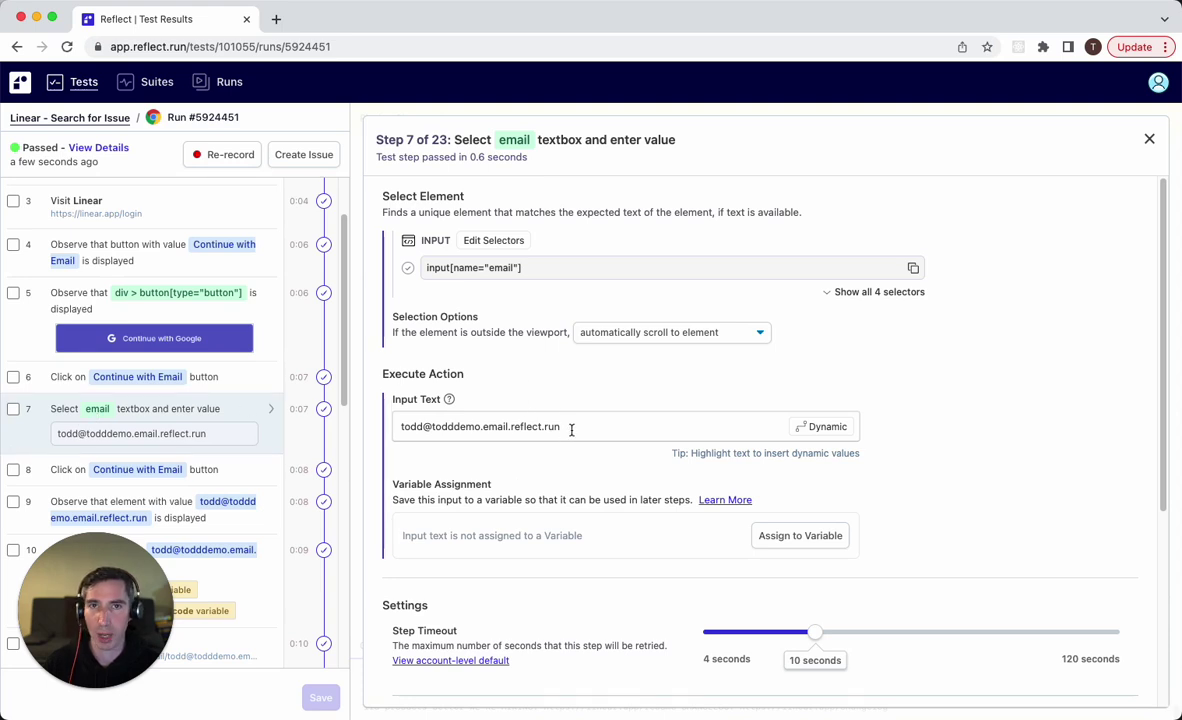
- Replace the whole input text of step 7 with a new parameter named "username", save the test and return to its definition
drag(571, 430, 369, 433)
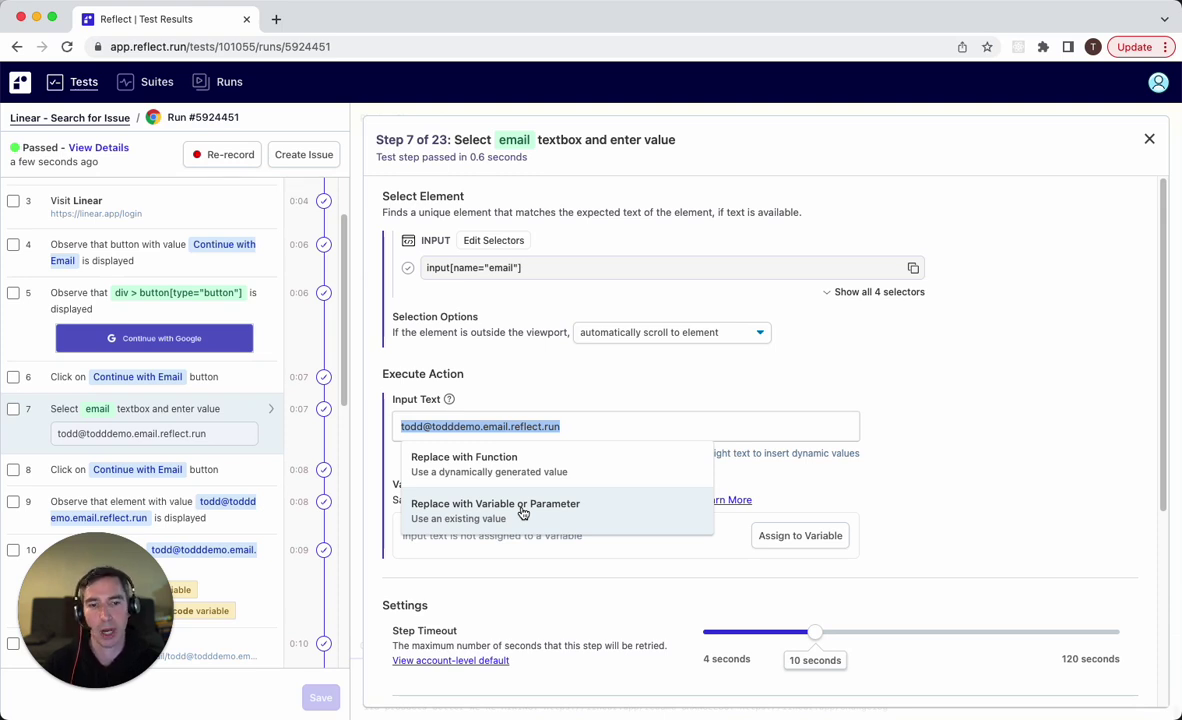
click(502, 512)
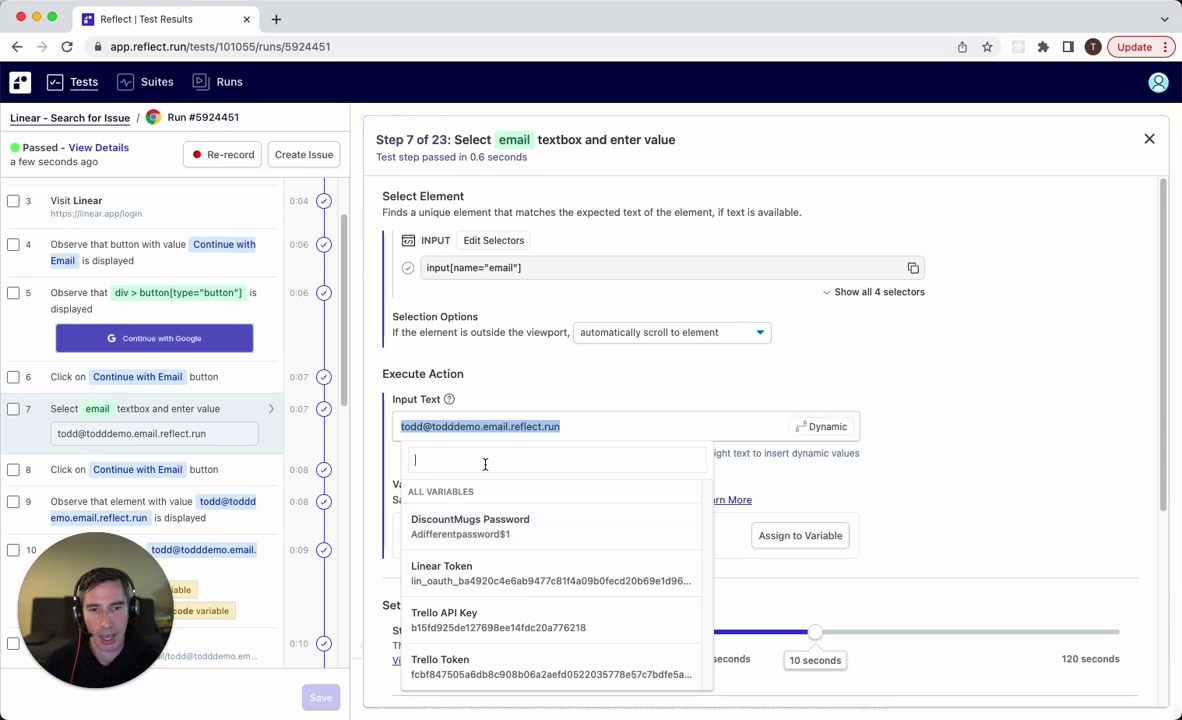
text(us)
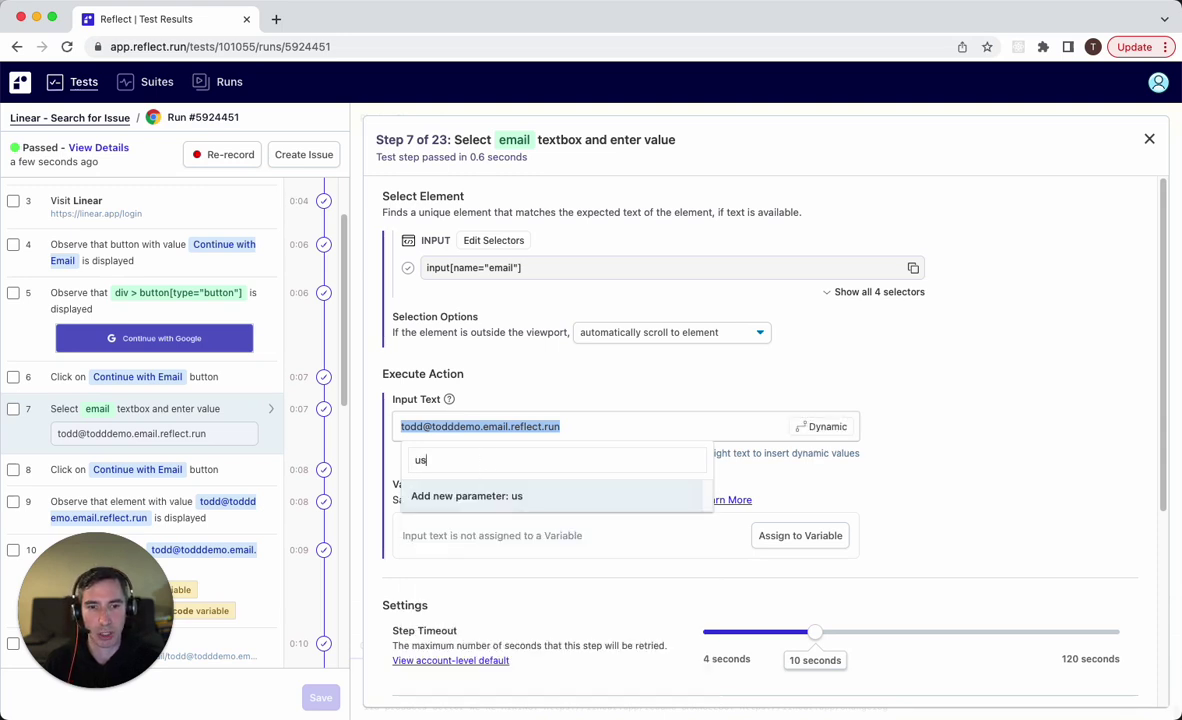
text(ername)
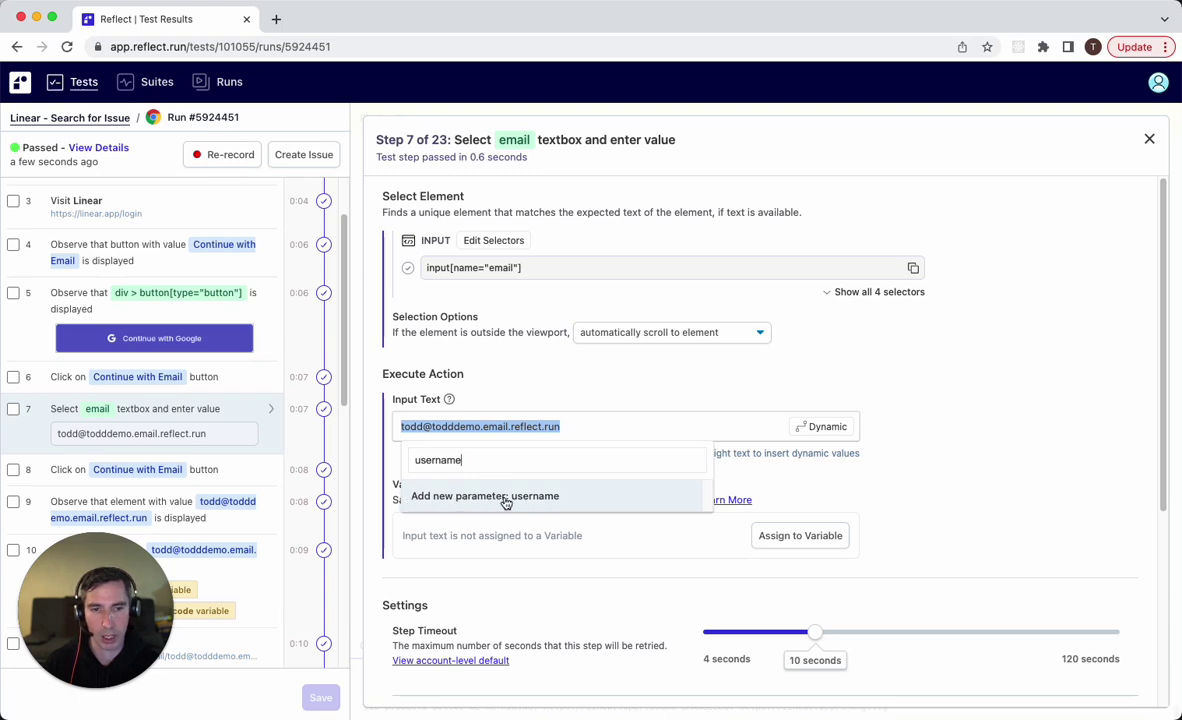
click(506, 500)
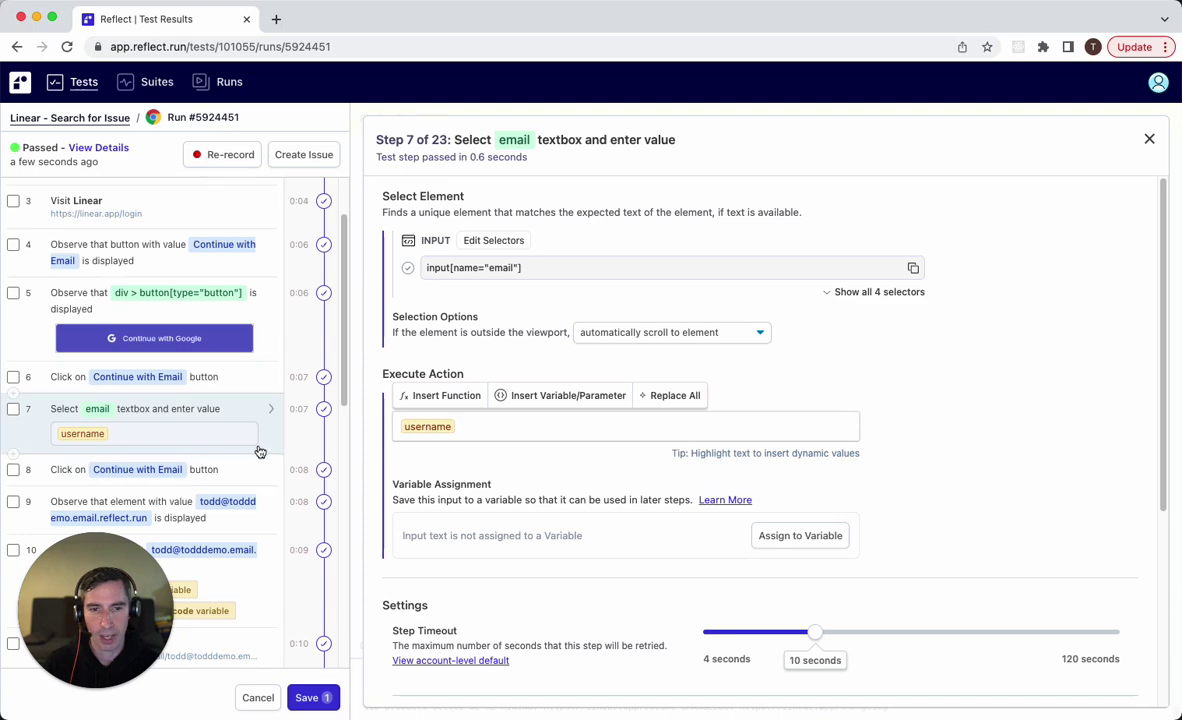
click(318, 697)
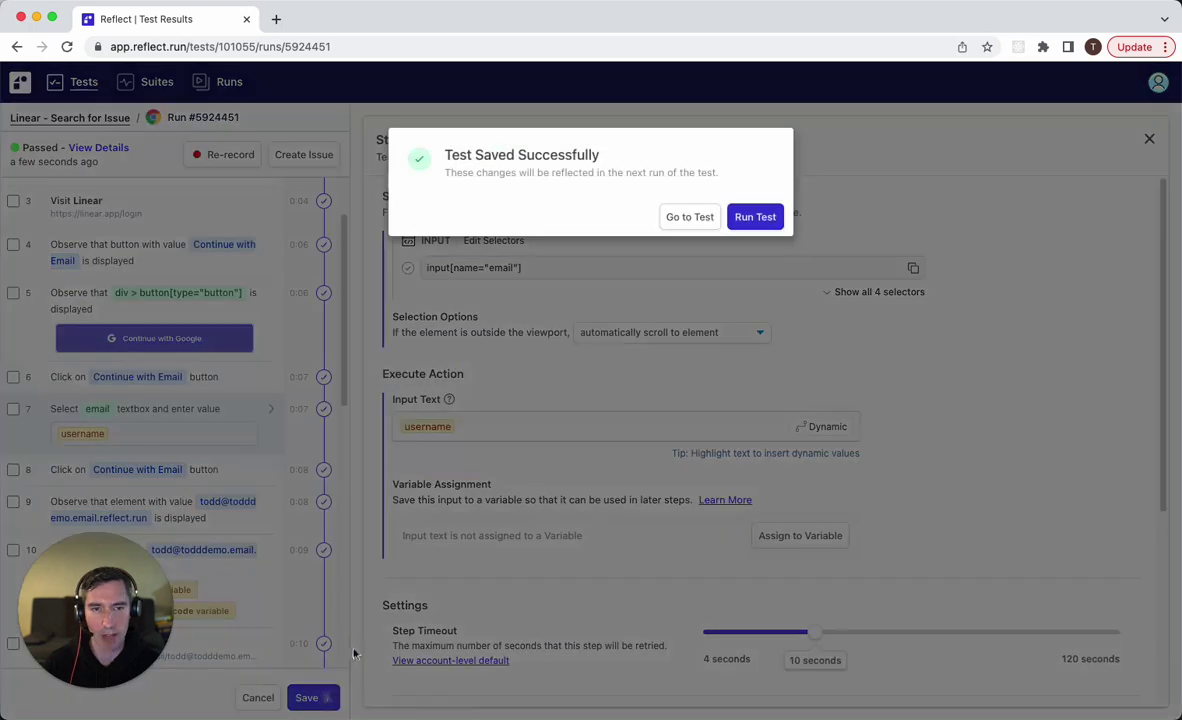
click(704, 221)
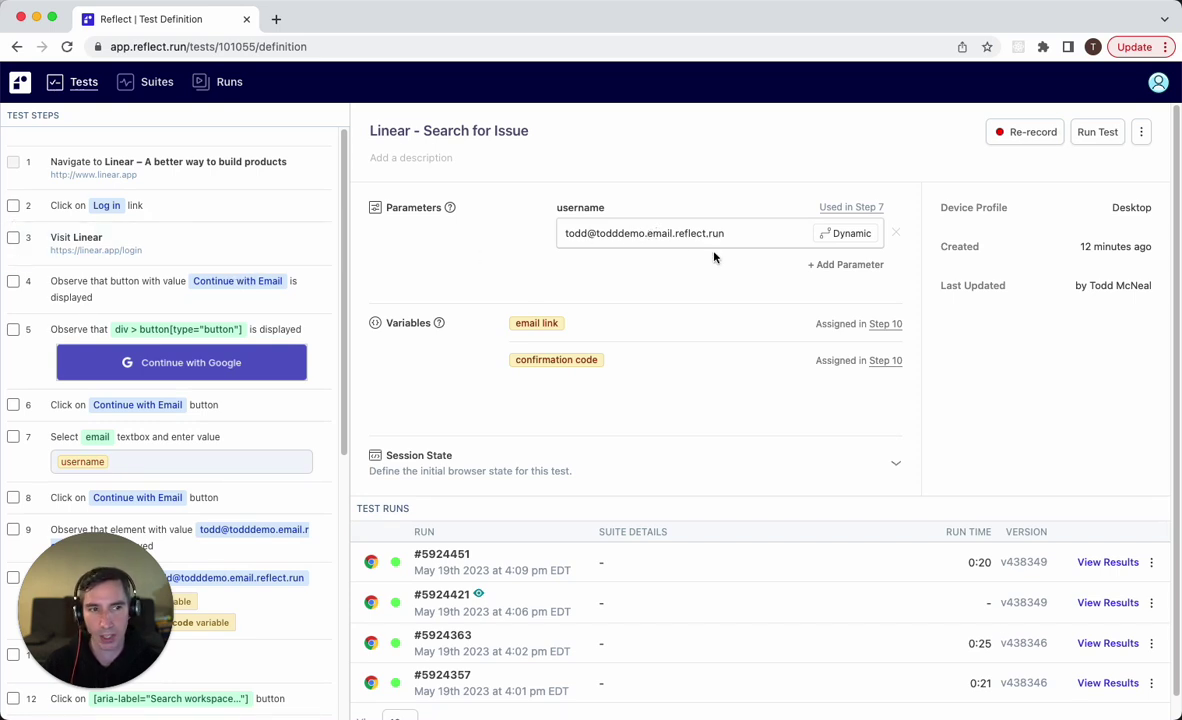
click(1097, 133)
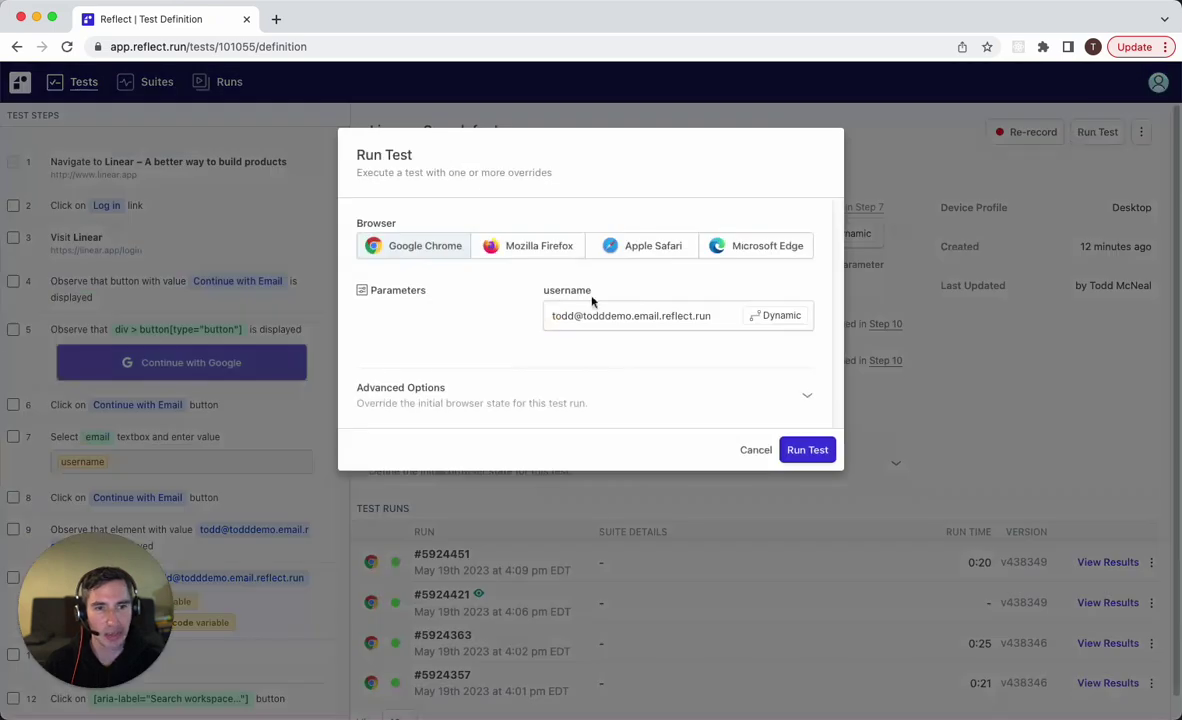
click(608, 328)
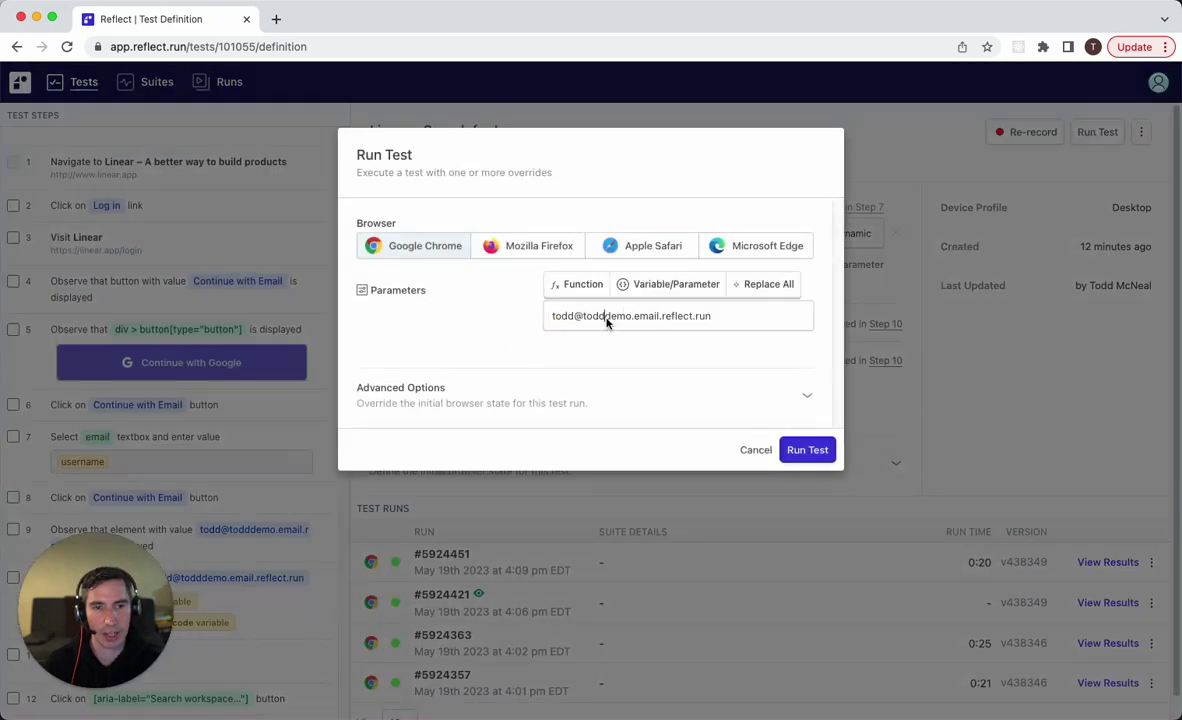
text(fdfsdfsd)
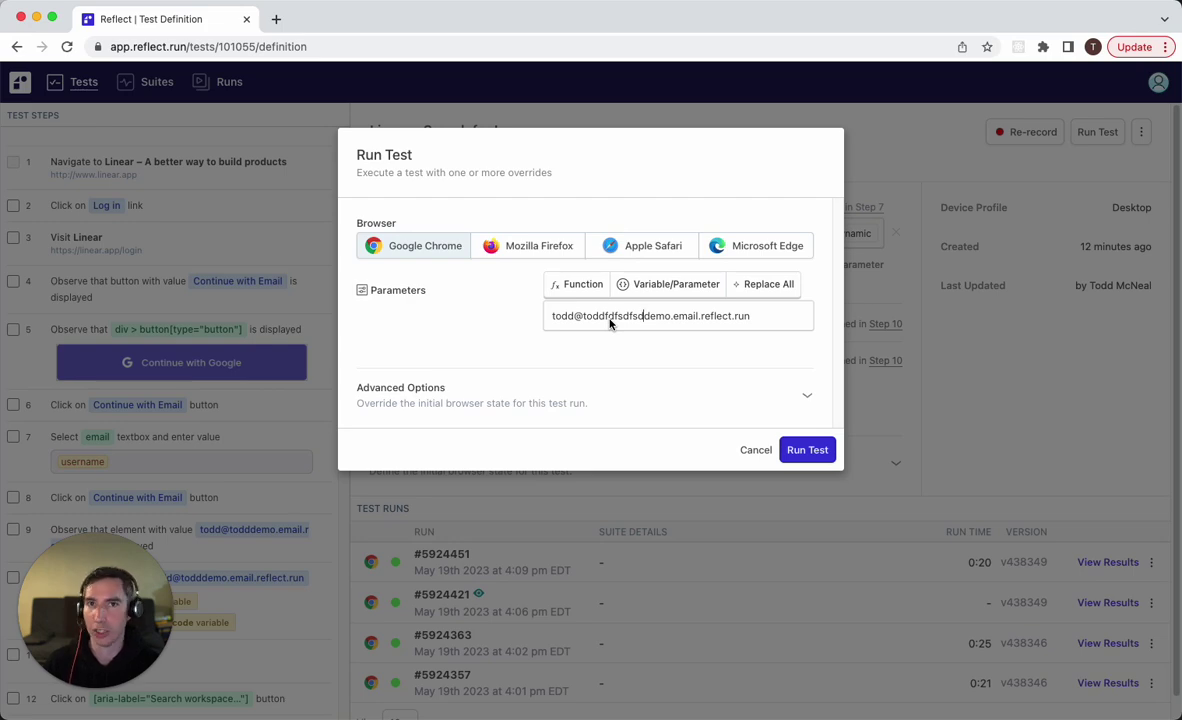
click(756, 450)
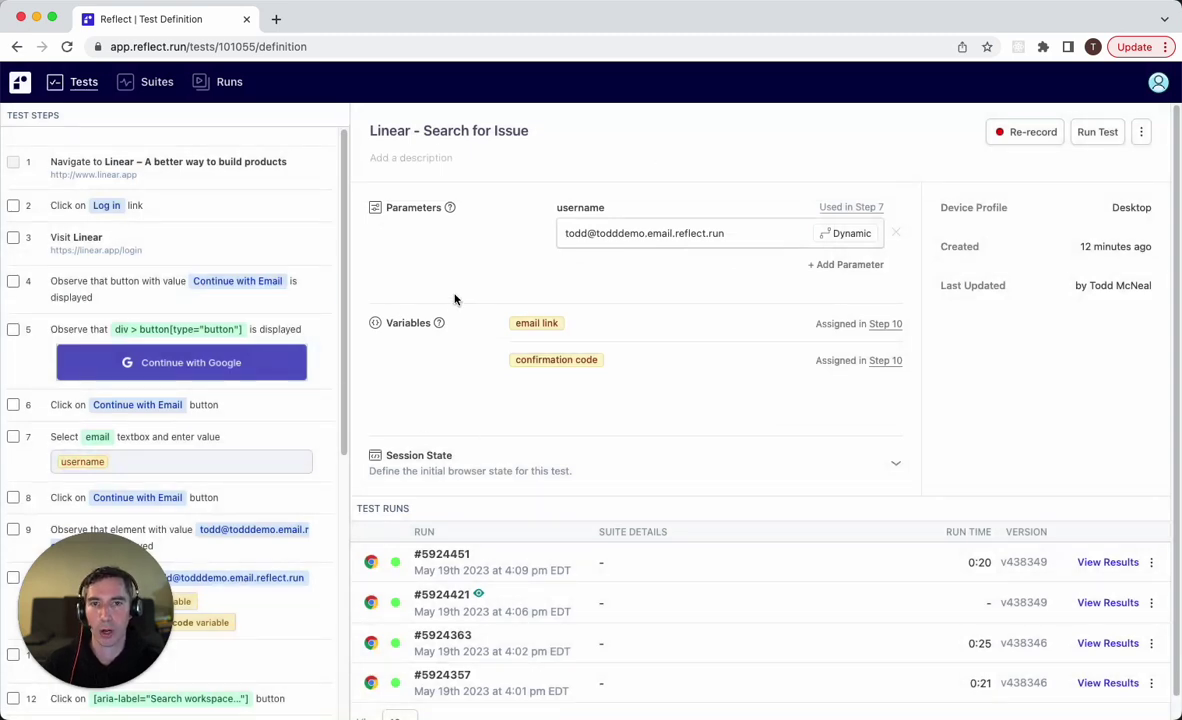
- Replace the input text DEM-1 in step 14, the search textbox entry, with a new parameter named "issue id"
scroll(271, 360, down, 5)
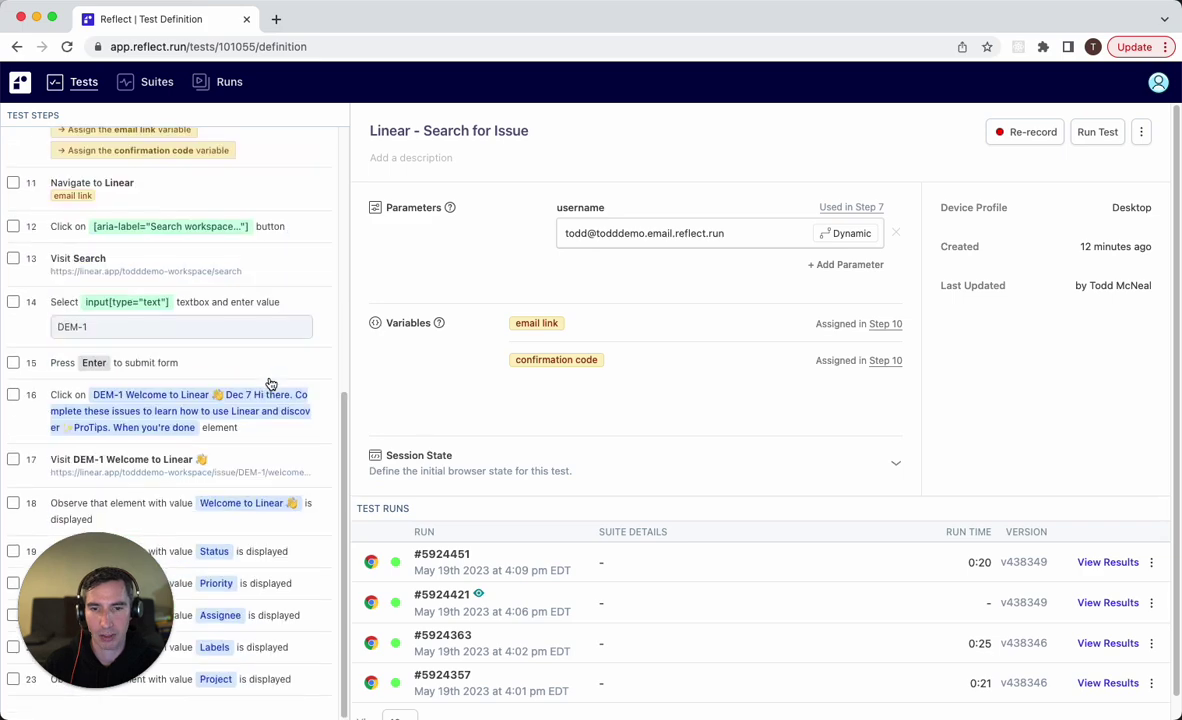
click(112, 298)
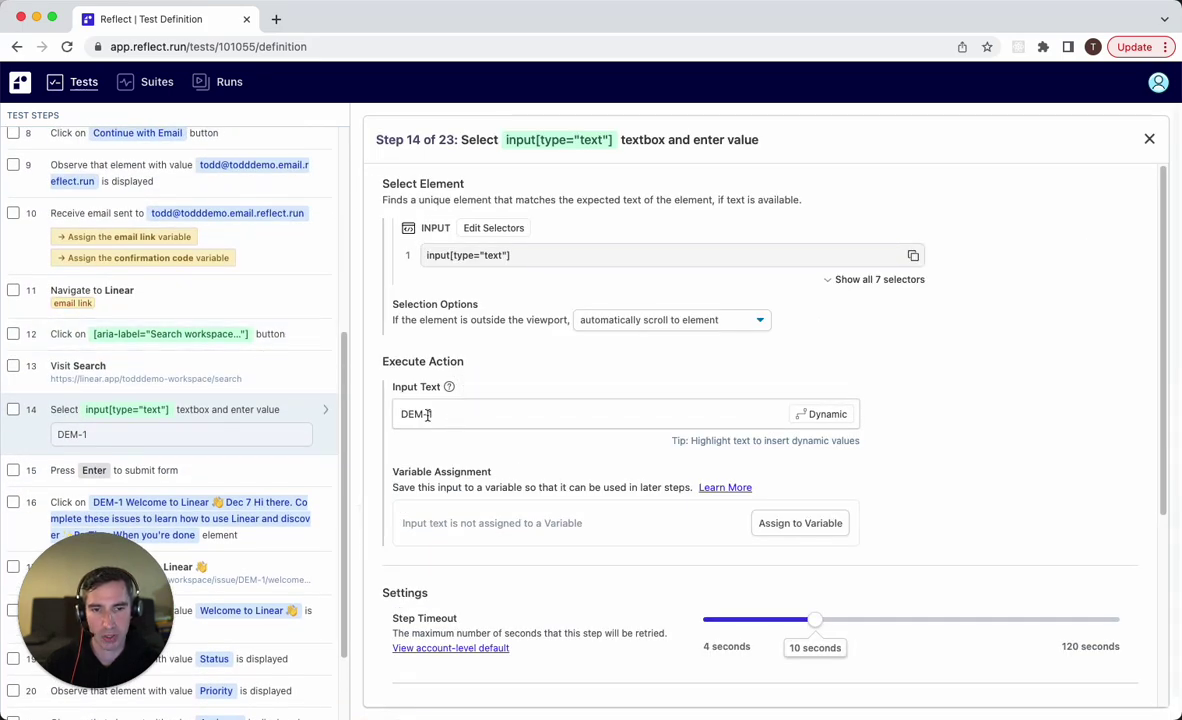
drag(438, 414, 396, 413)
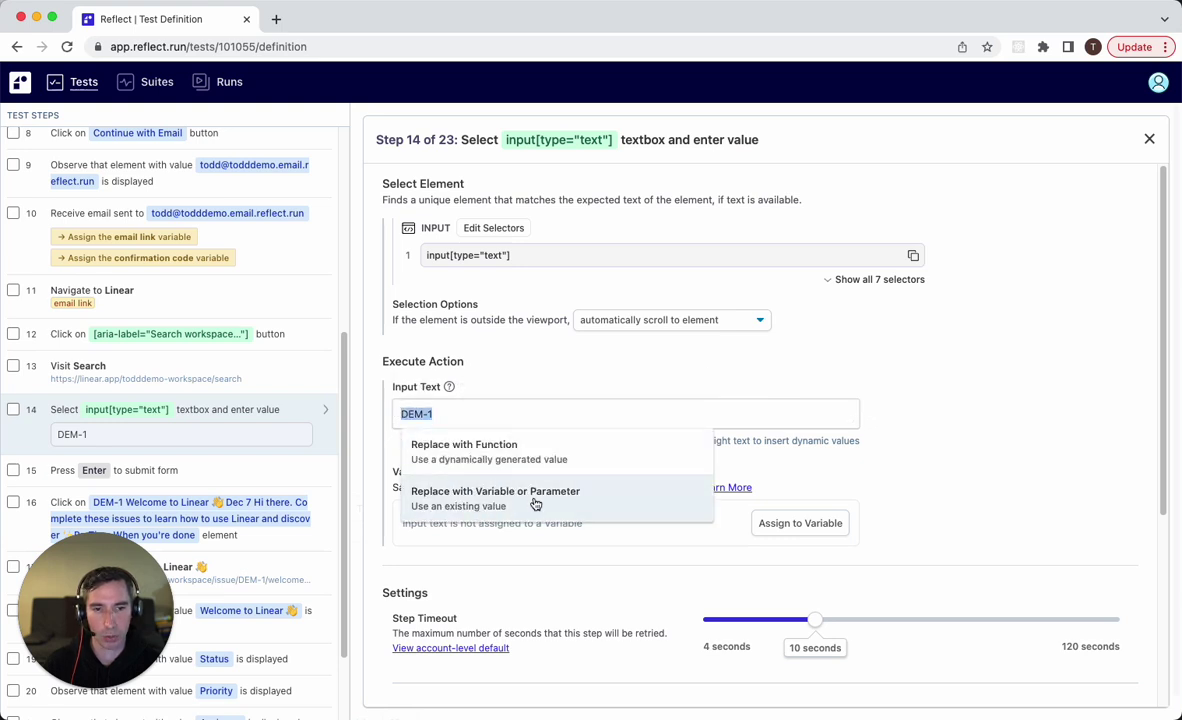
click(535, 504)
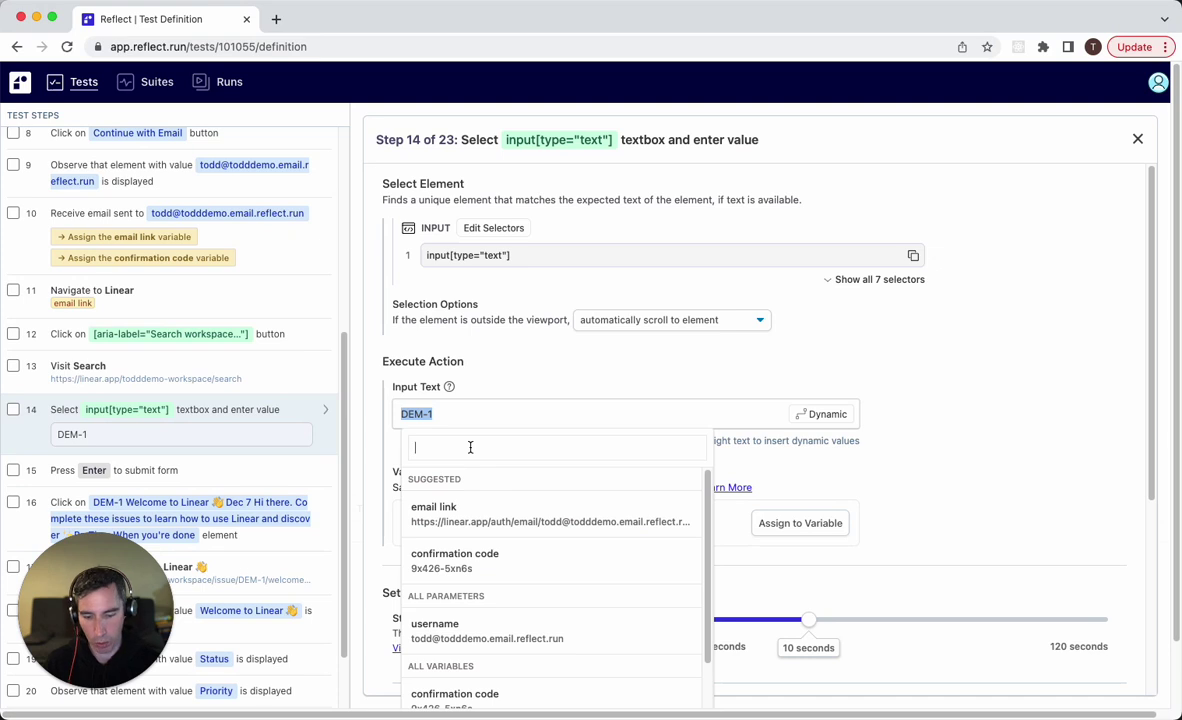
text(issue id)
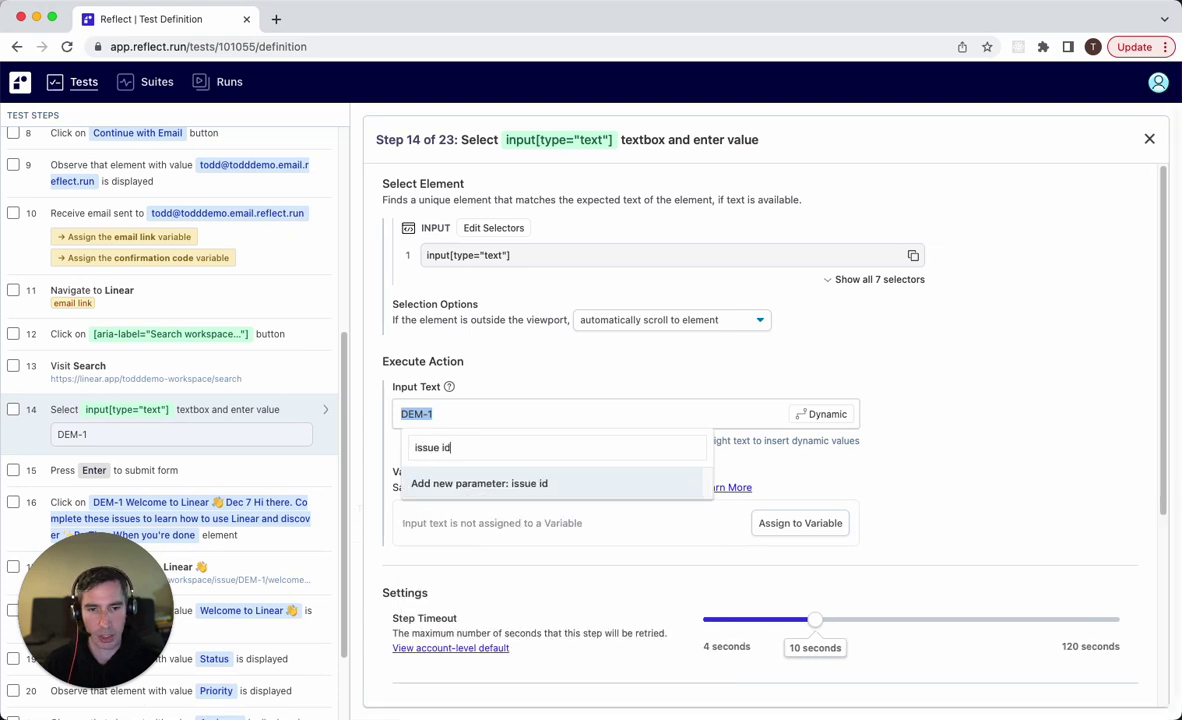
click(480, 486)
- Match DEM-1 in the expected text of step 16 to the existing "issue id" parameter
scroll(265, 470, down, 3)
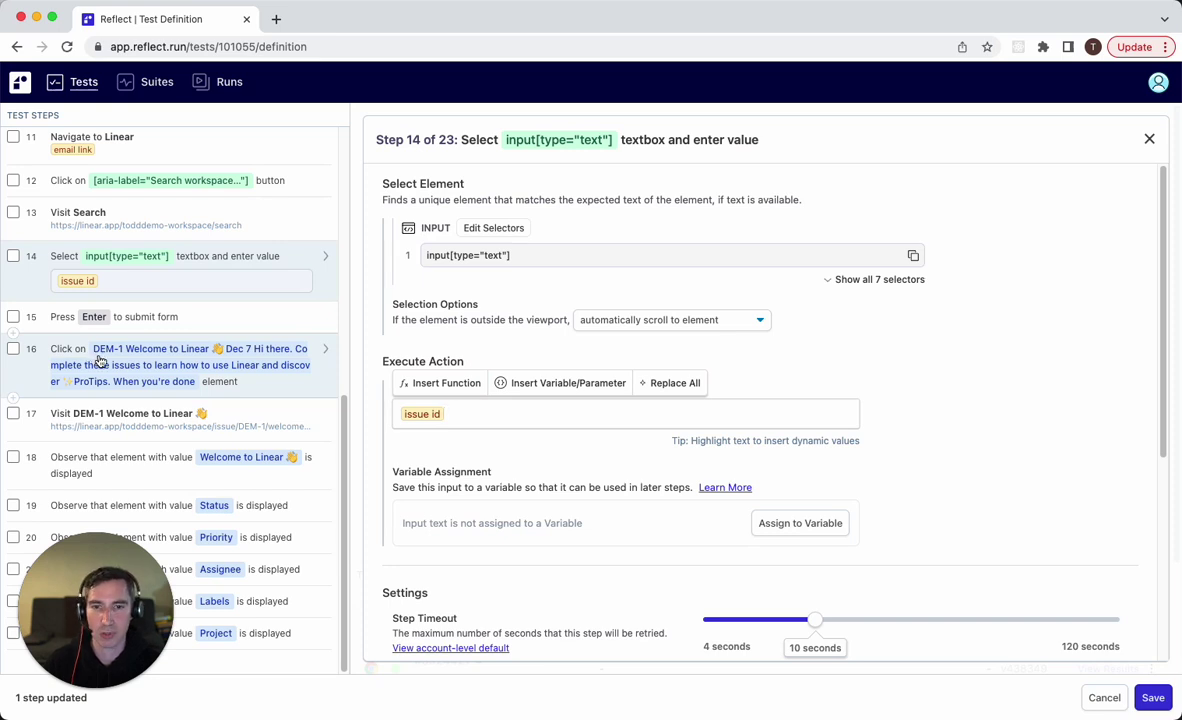
click(92, 358)
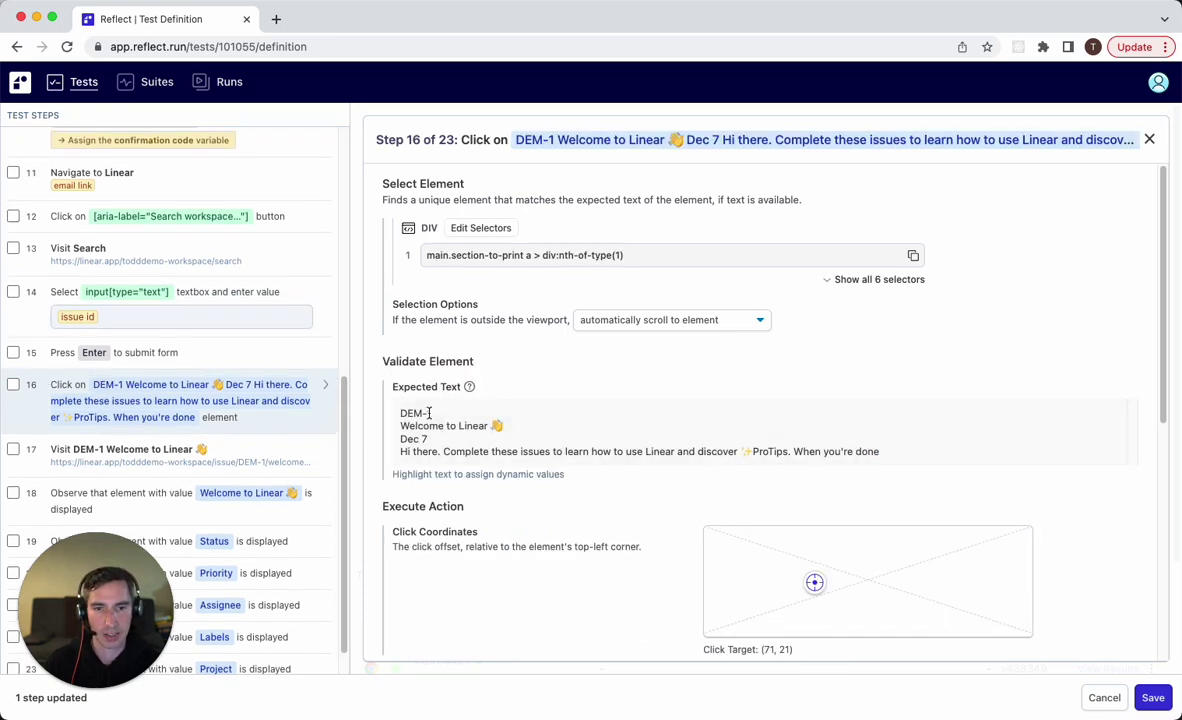
drag(436, 418, 398, 413)
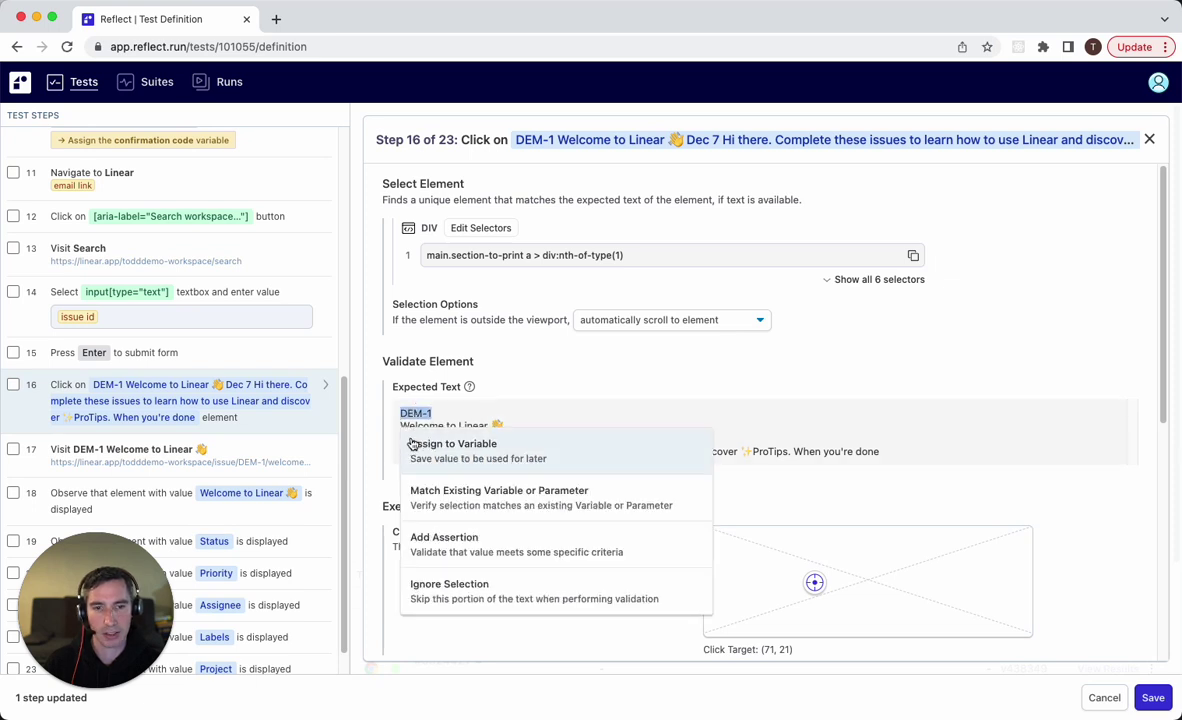
click(471, 495)
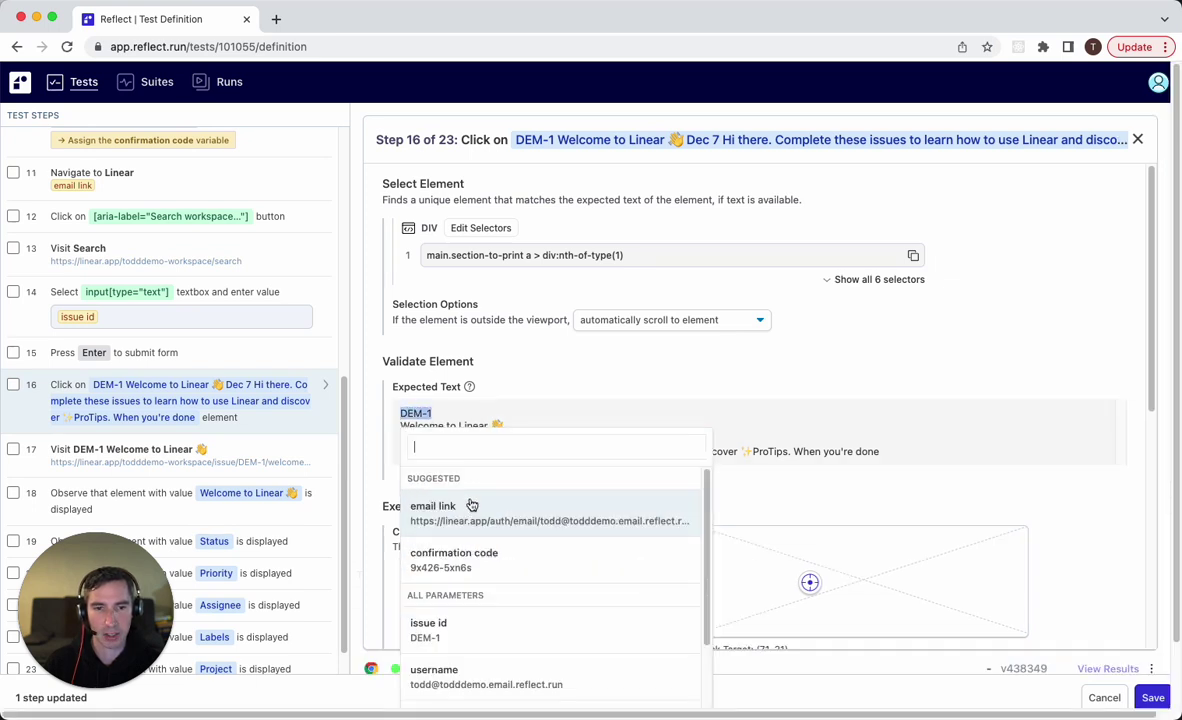
click(434, 630)
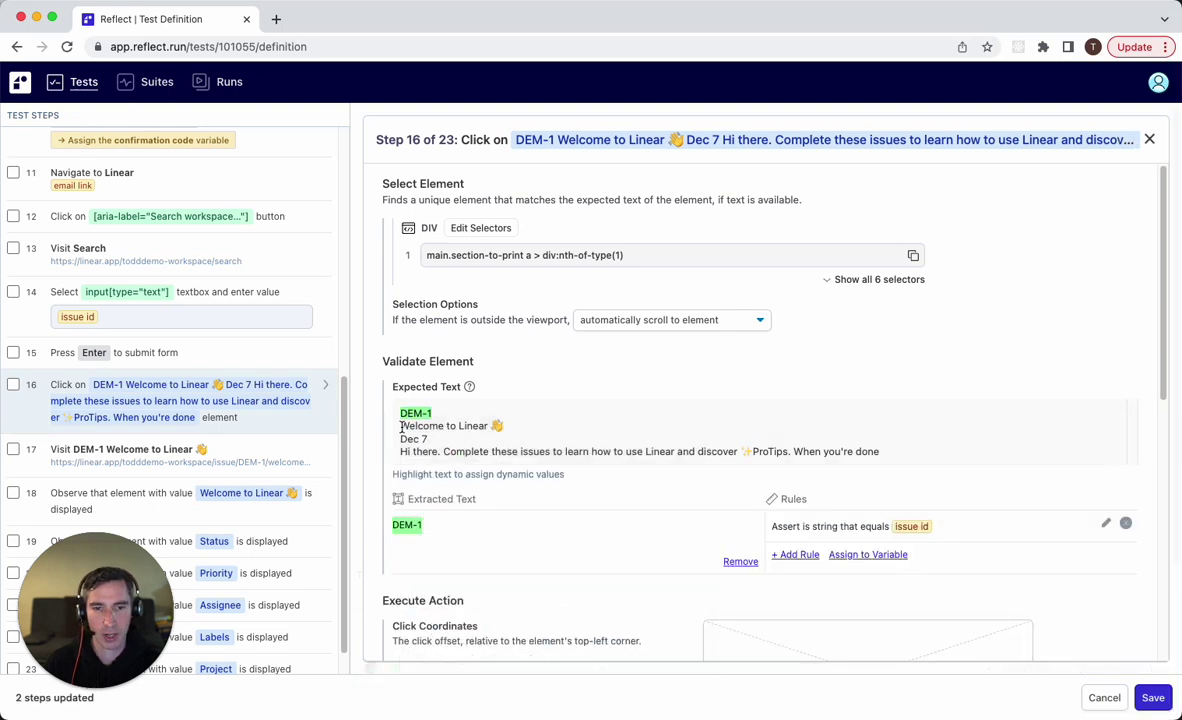
- Match "Welcome to Linear 👋" in step 16's expected text to a new parameter named "issue title", and ignore the remaining date and description text
drag(401, 427, 520, 433)
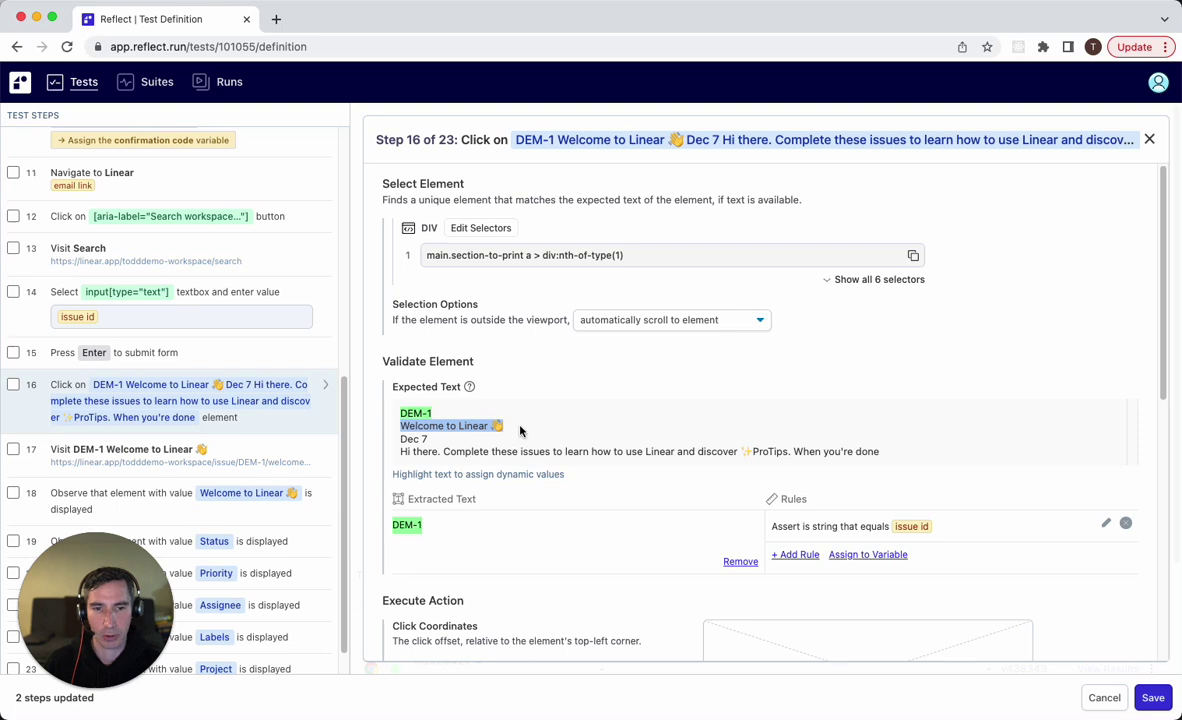
drag(516, 430, 514, 428)
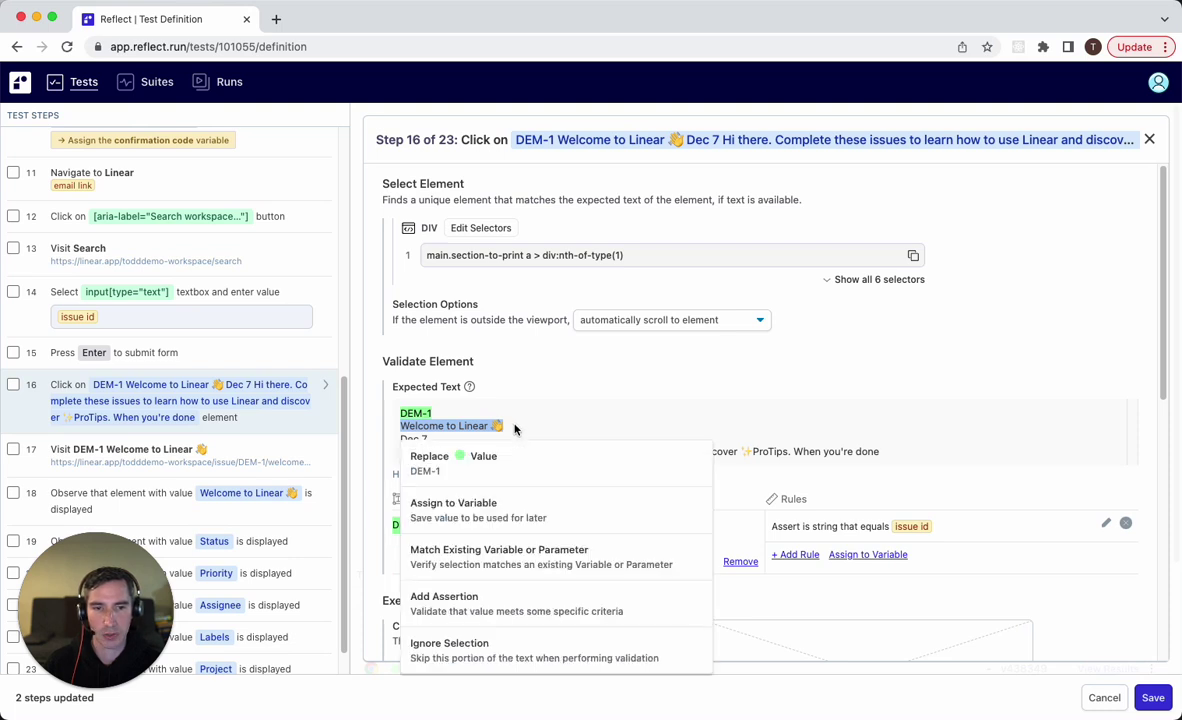
click(457, 516)
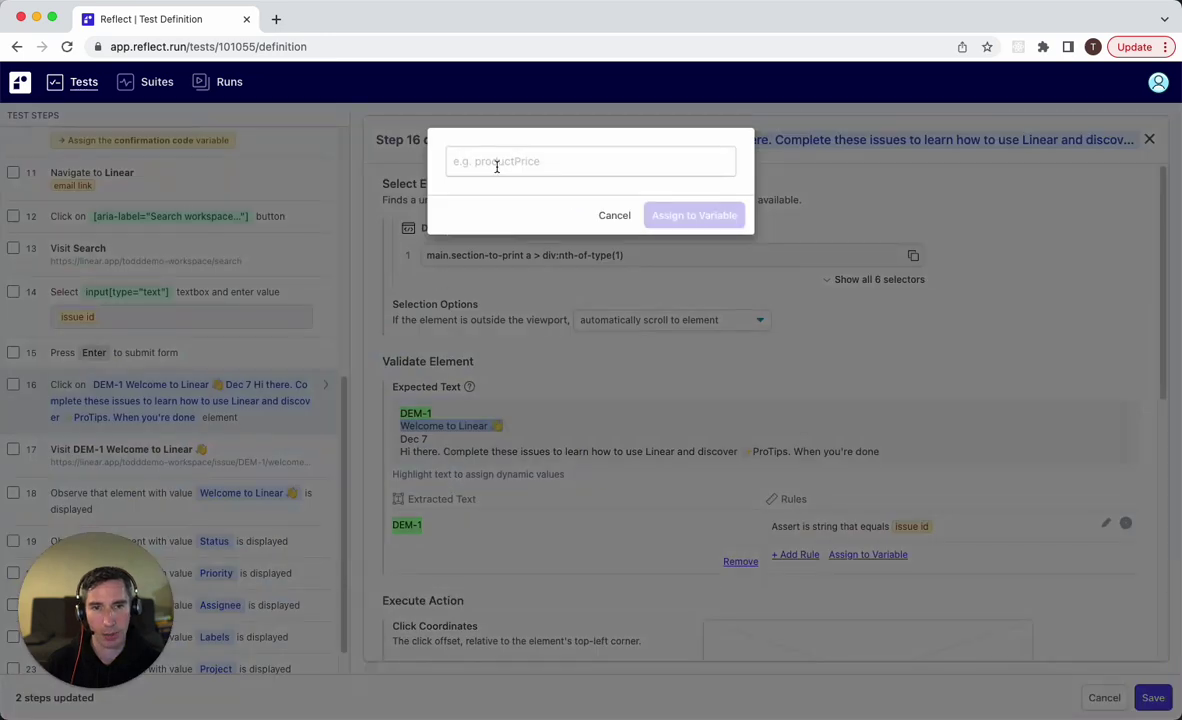
click(614, 218)
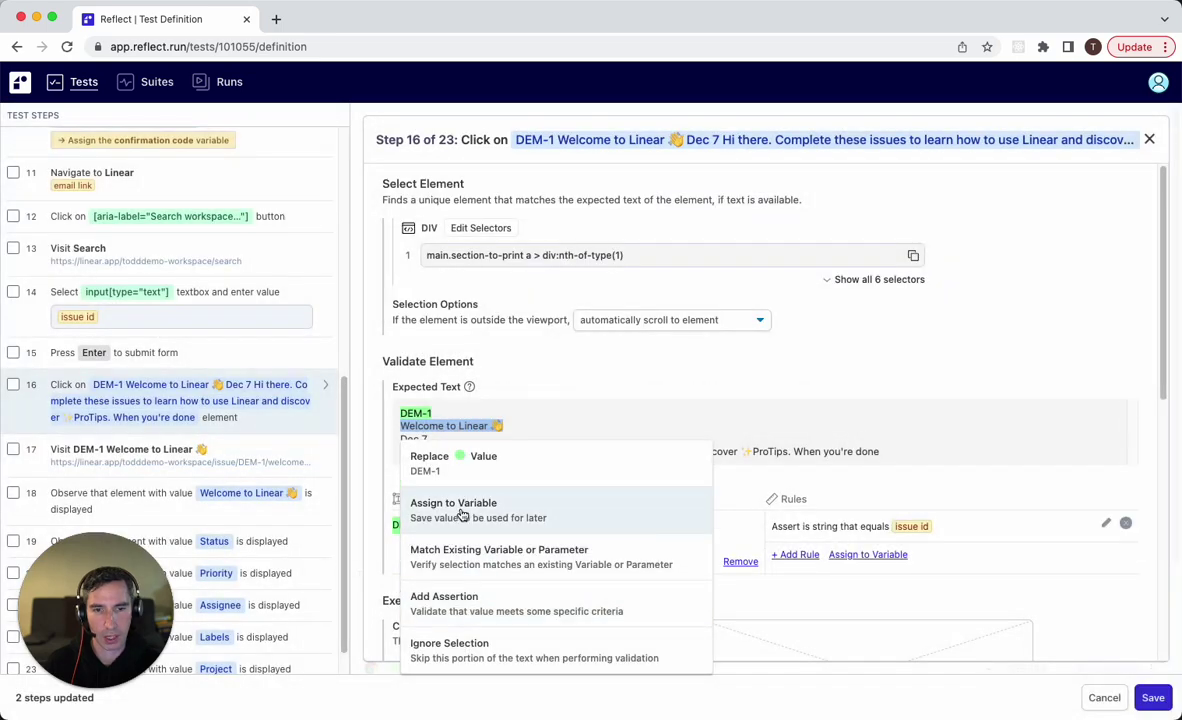
click(487, 559)
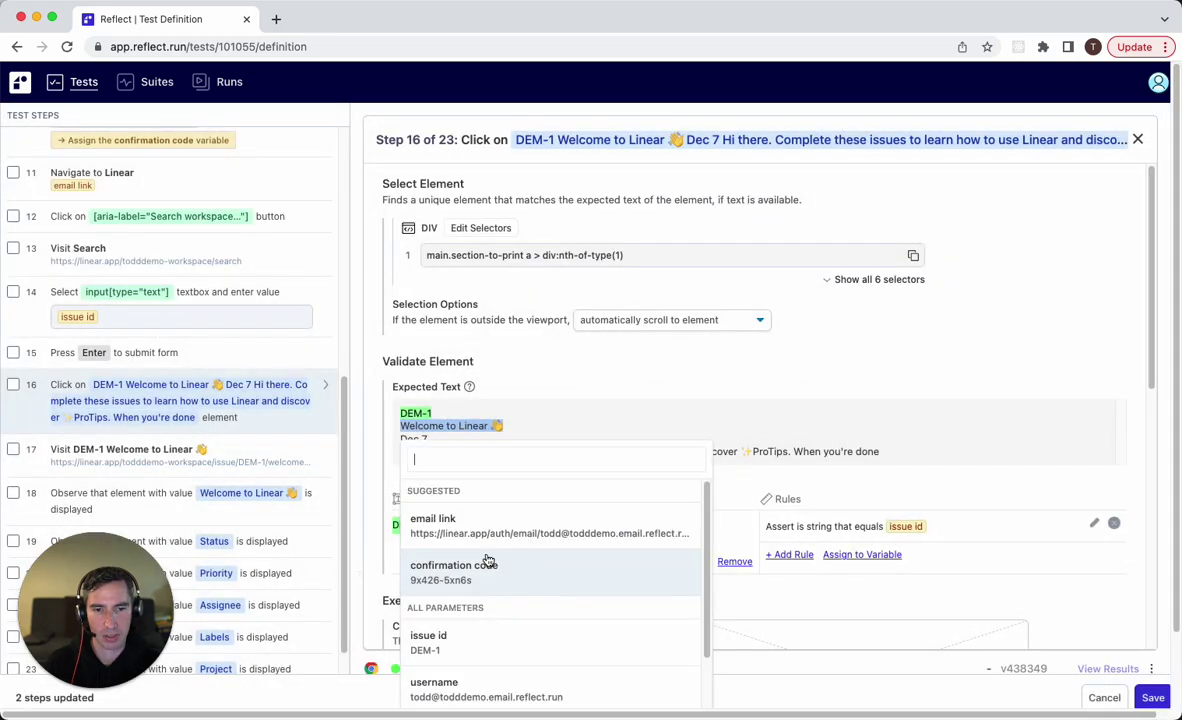
click(462, 458)
text(issue title)
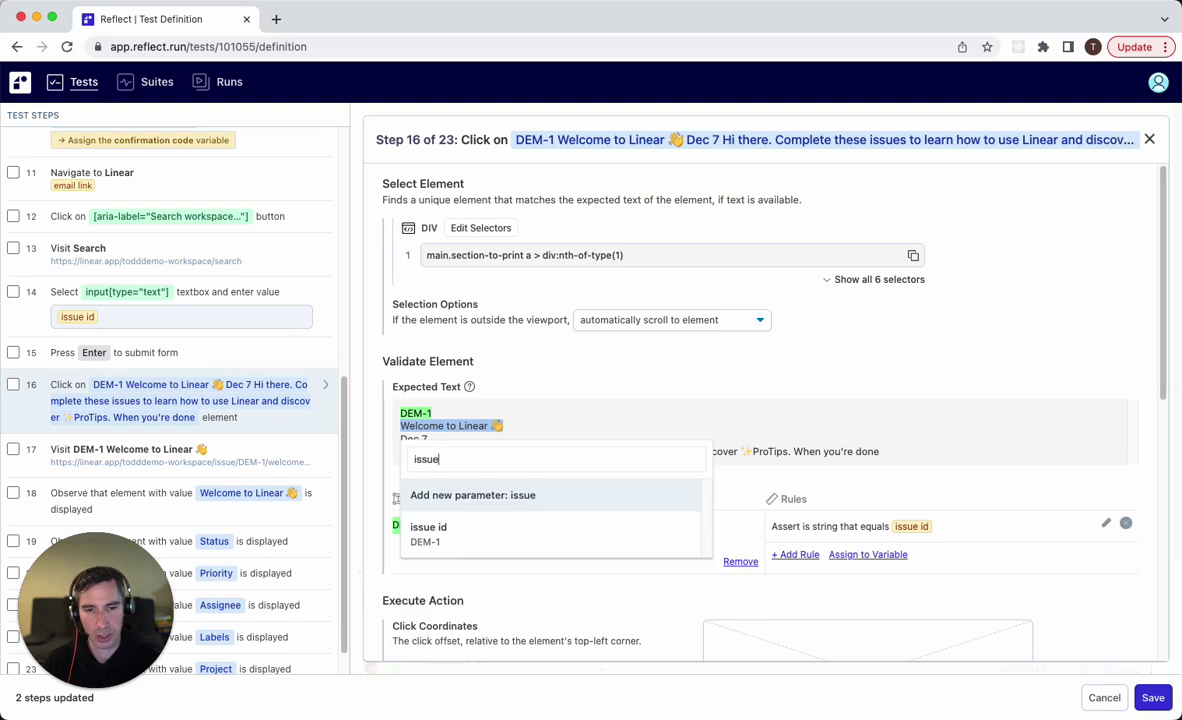
click(468, 496)
drag(400, 443, 880, 456)
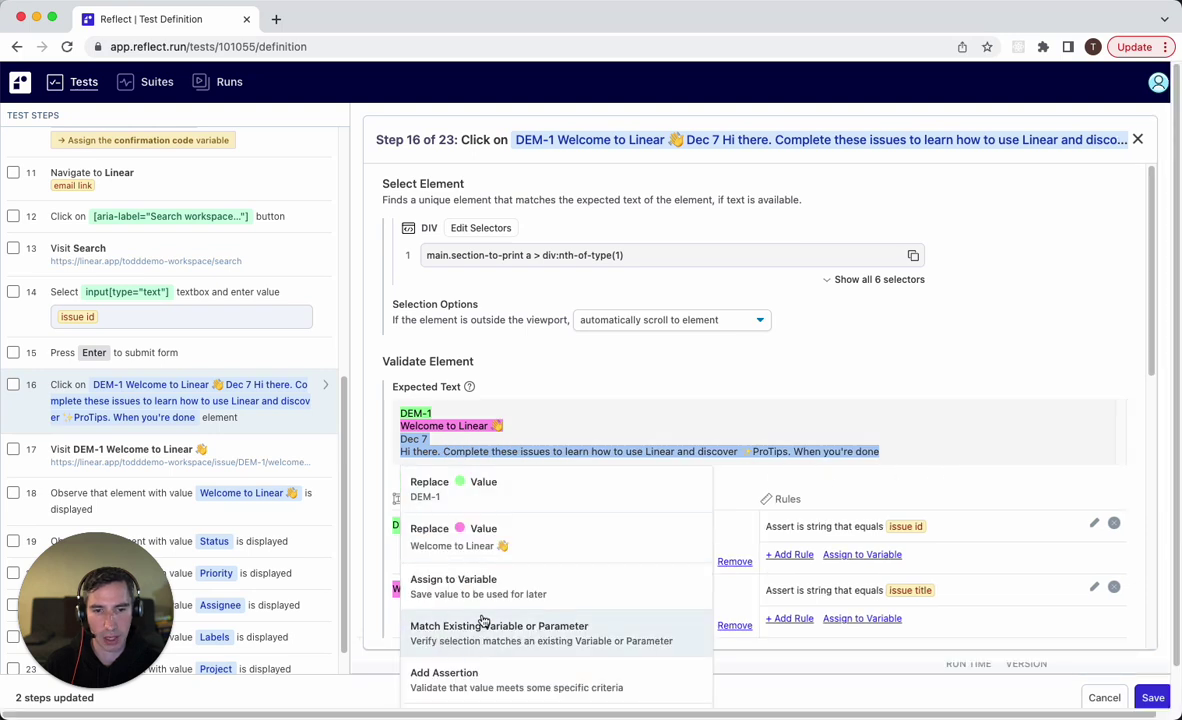
click(460, 394)
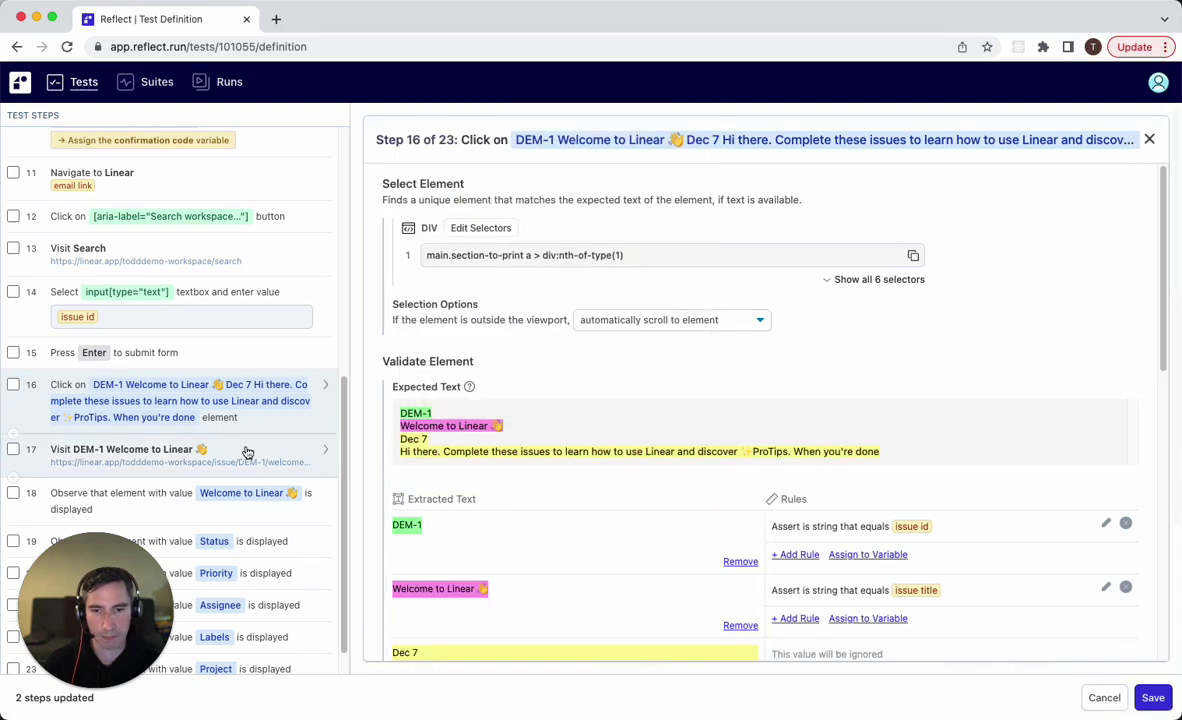
- In step 17's page title, match DEM-1 to the existing "issue id" parameter and "Welcome to Linear 👋" to the existing "issue title" parameter
scroll(257, 441, down, 1)
click(128, 415)
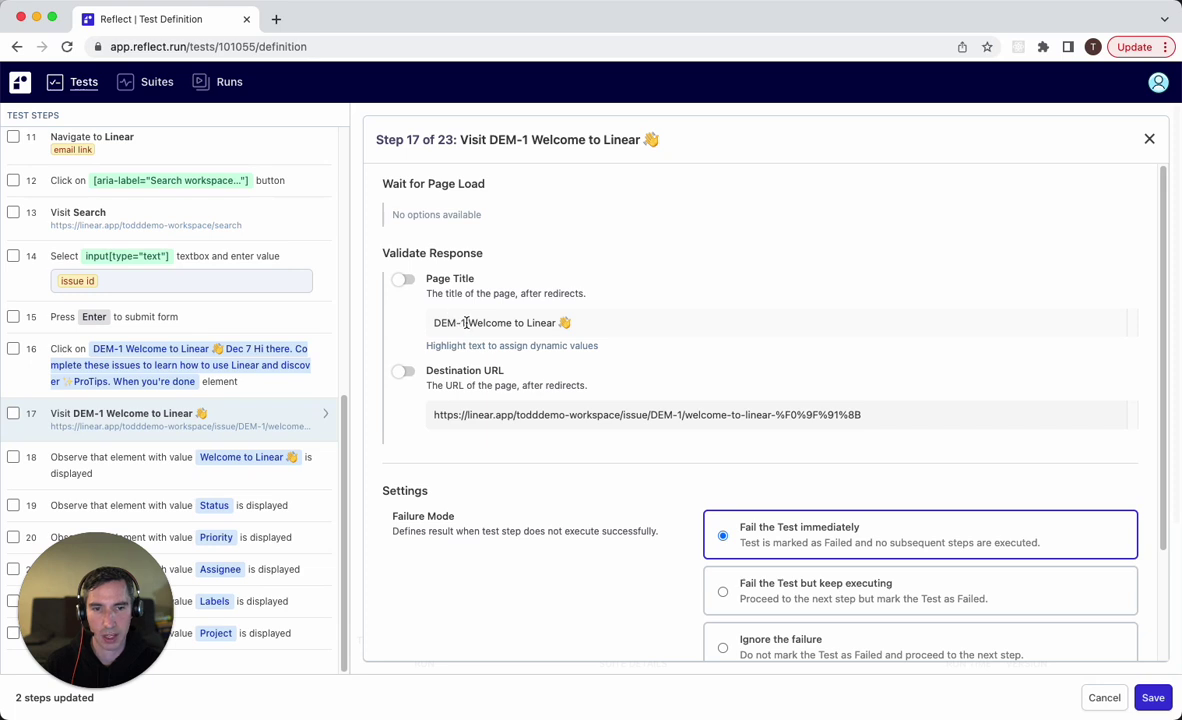
drag(466, 322, 433, 329)
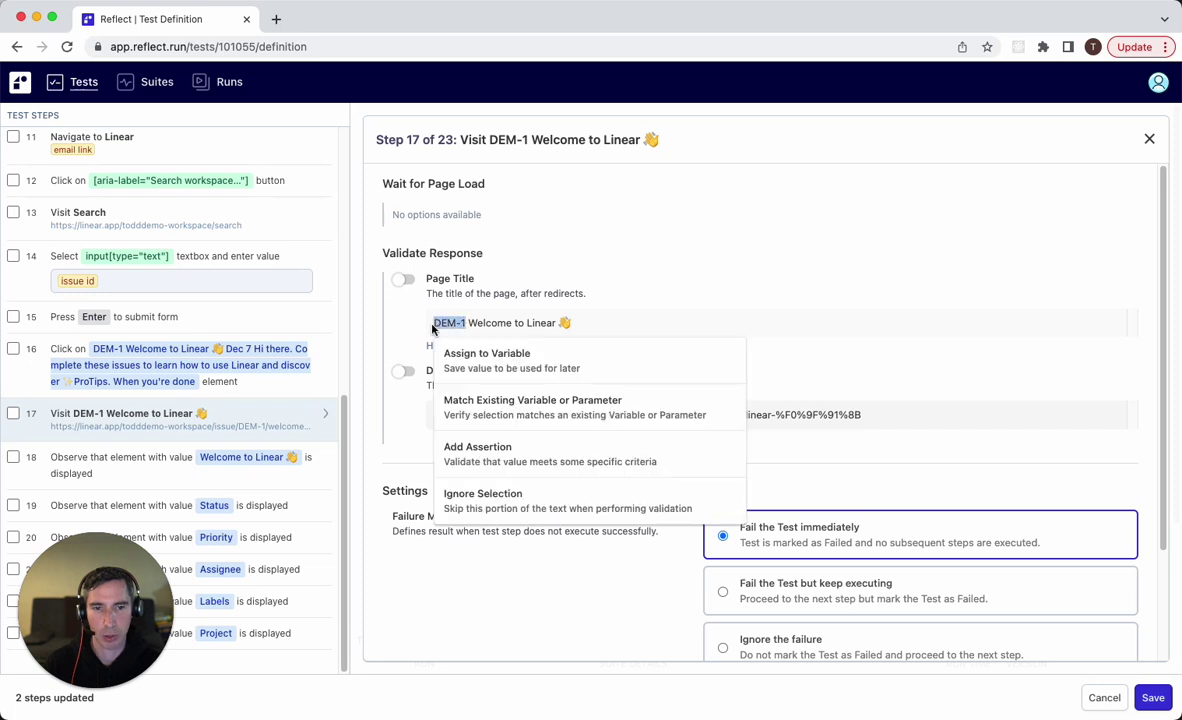
click(483, 406)
click(481, 538)
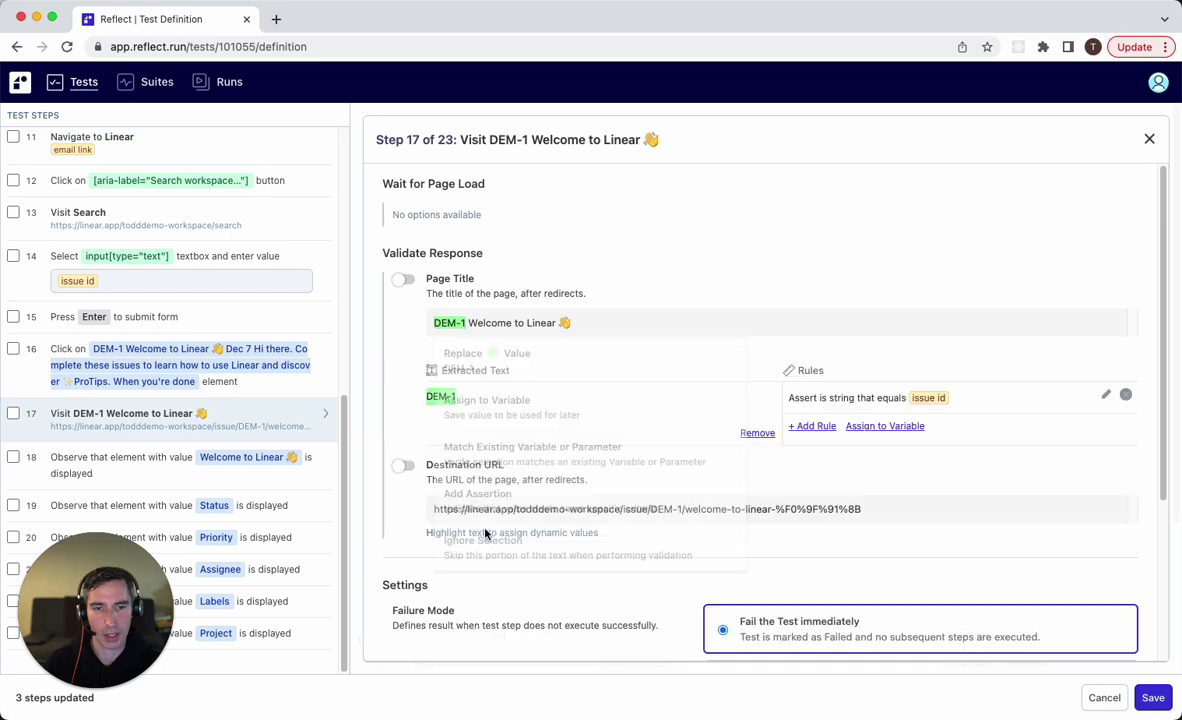
drag(469, 322, 572, 324)
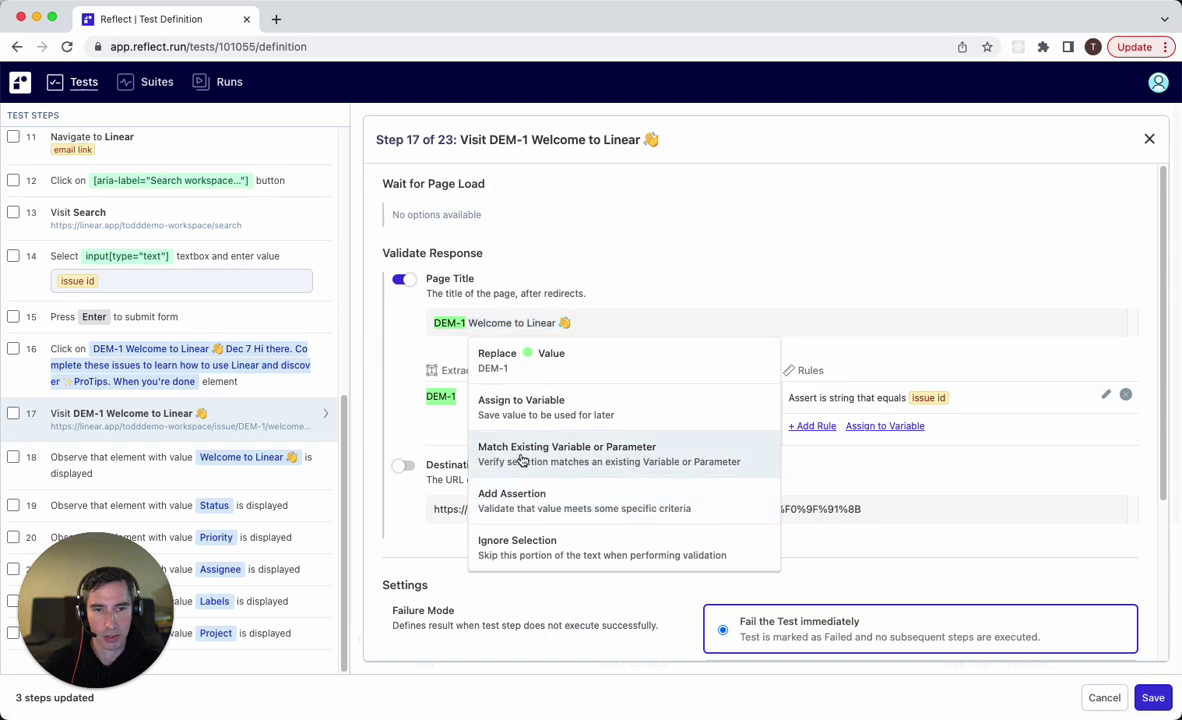
click(521, 463)
click(488, 550)
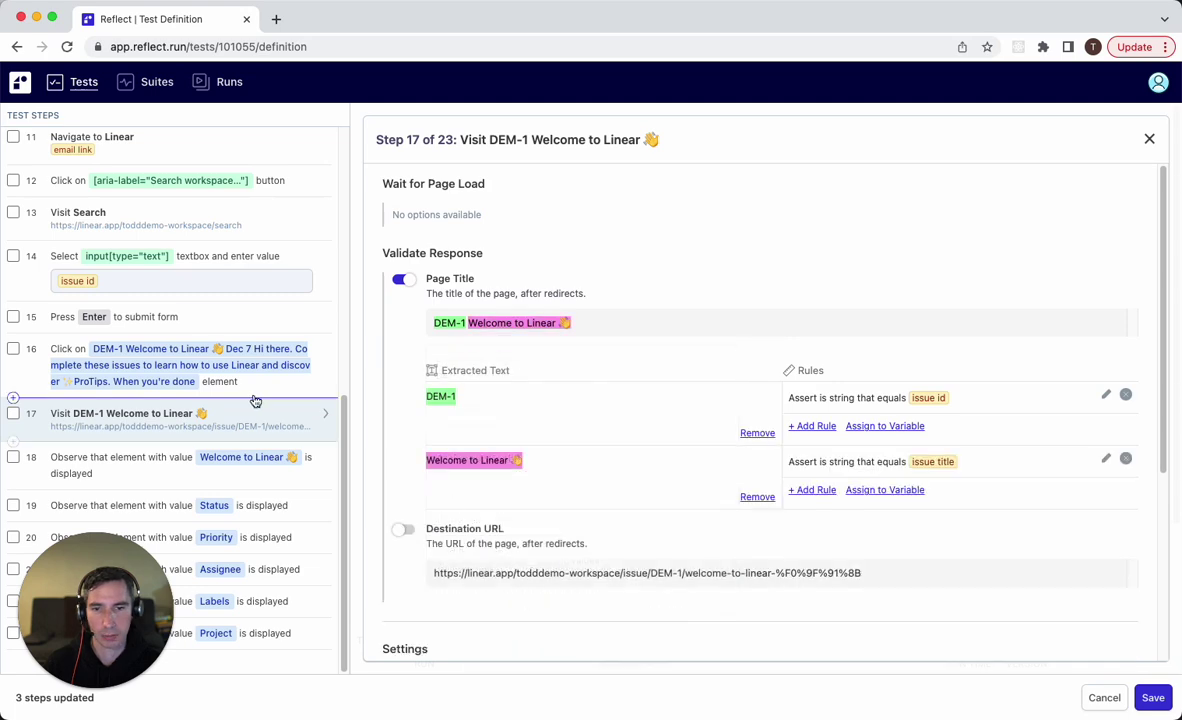
- Match "Welcome to Linear 👋" in step 18's expected text to the existing "issue title" parameter and save the test
click(162, 467)
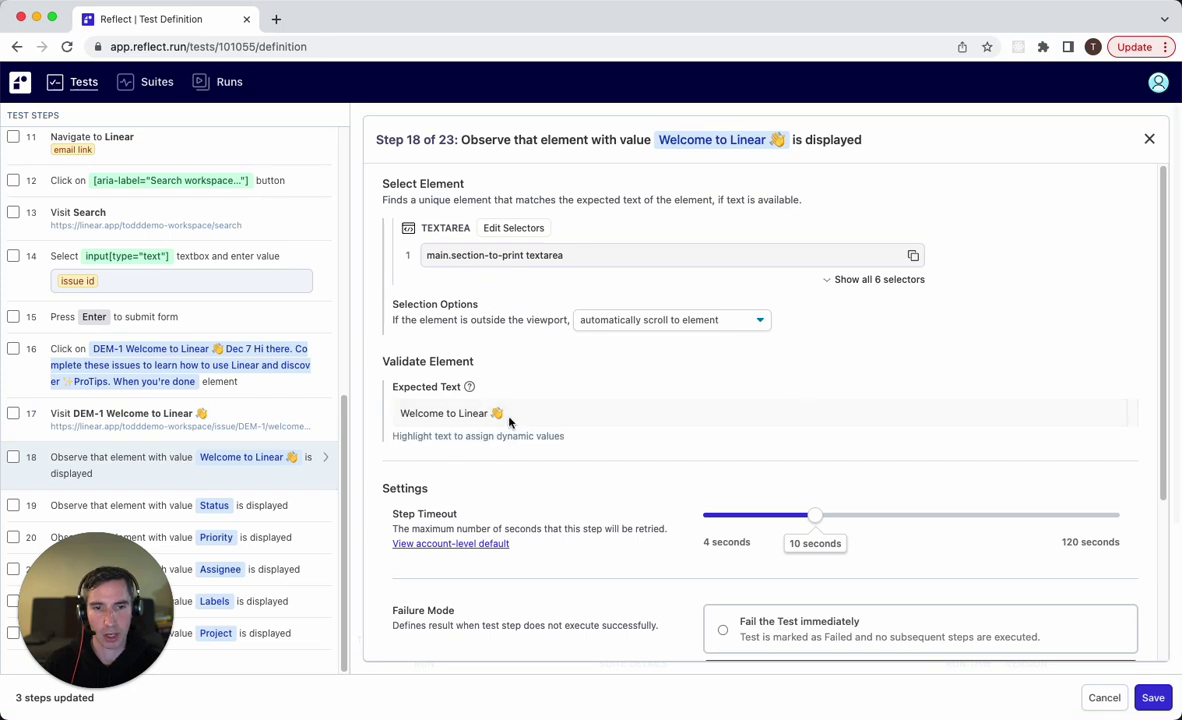
drag(508, 413, 371, 416)
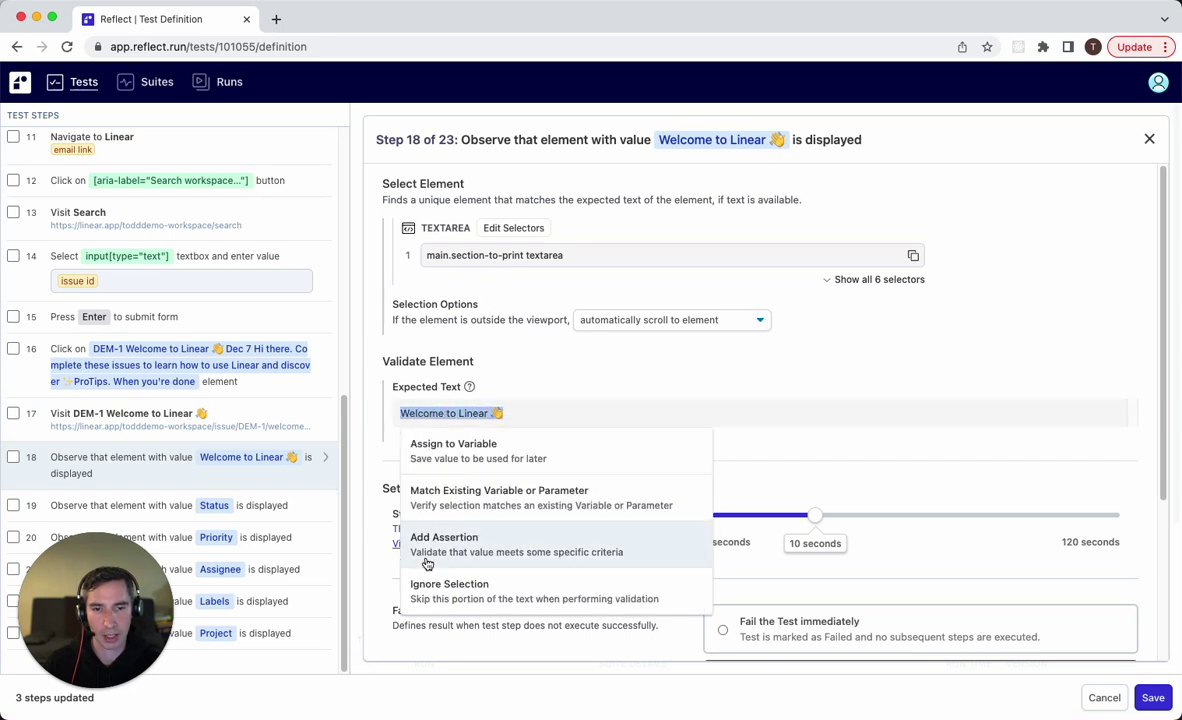
click(420, 497)
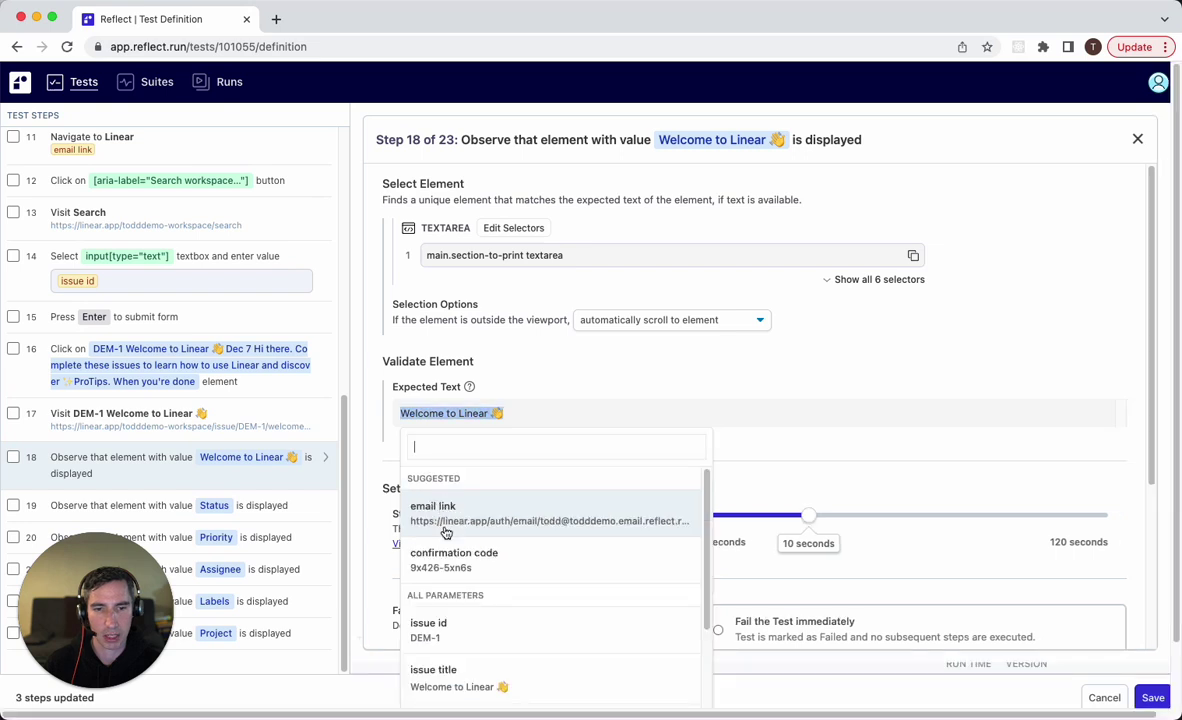
scroll(510, 633, down, 2)
click(510, 636)
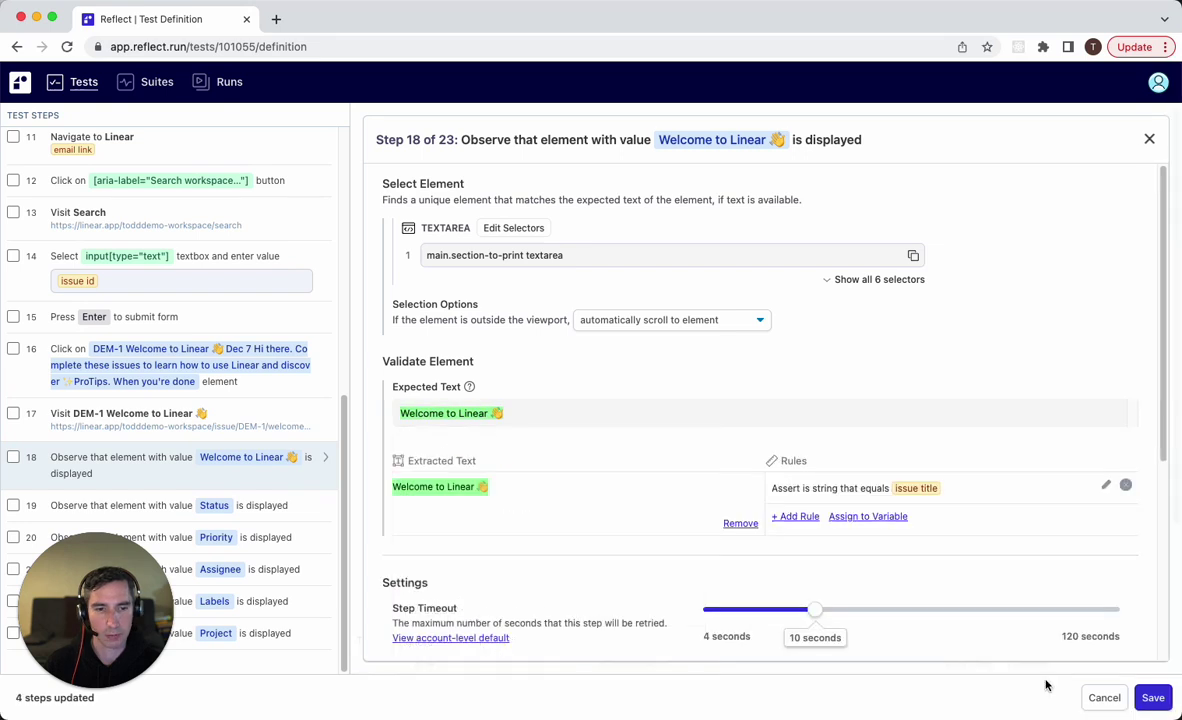
click(1154, 698)
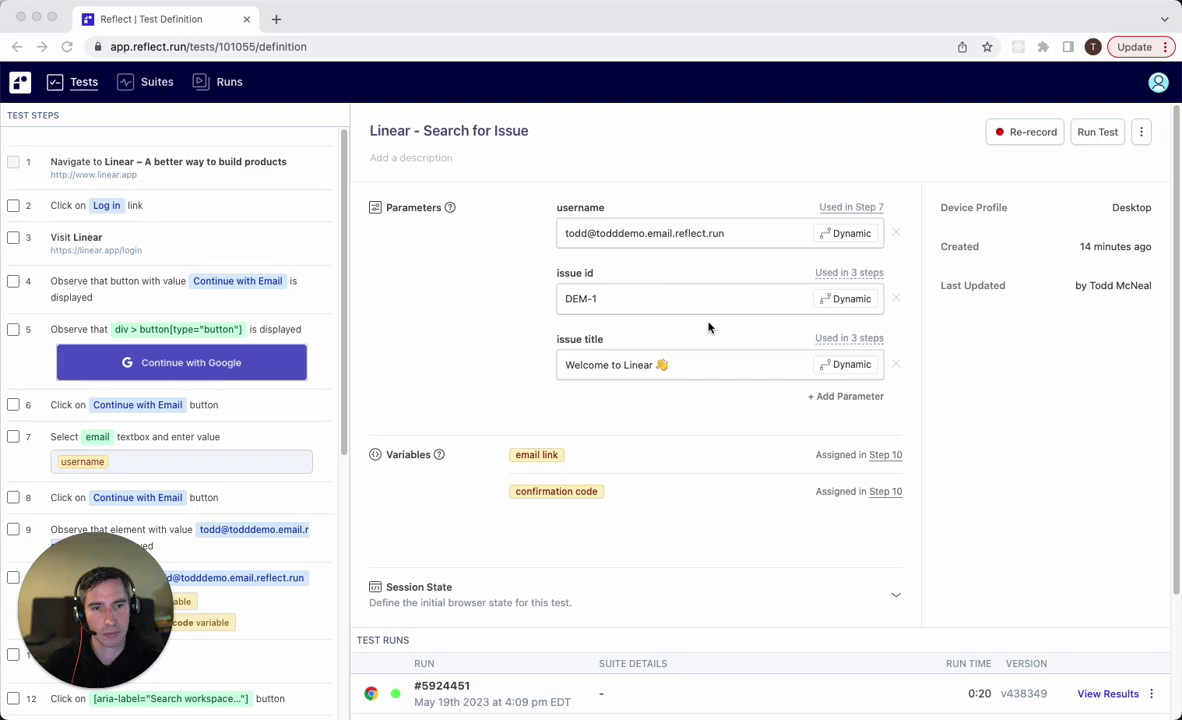
- Run the test in Google Chrome with the issue id overridden to DEM-93 and the issue title to Test
click(1100, 133)
click(1100, 133)
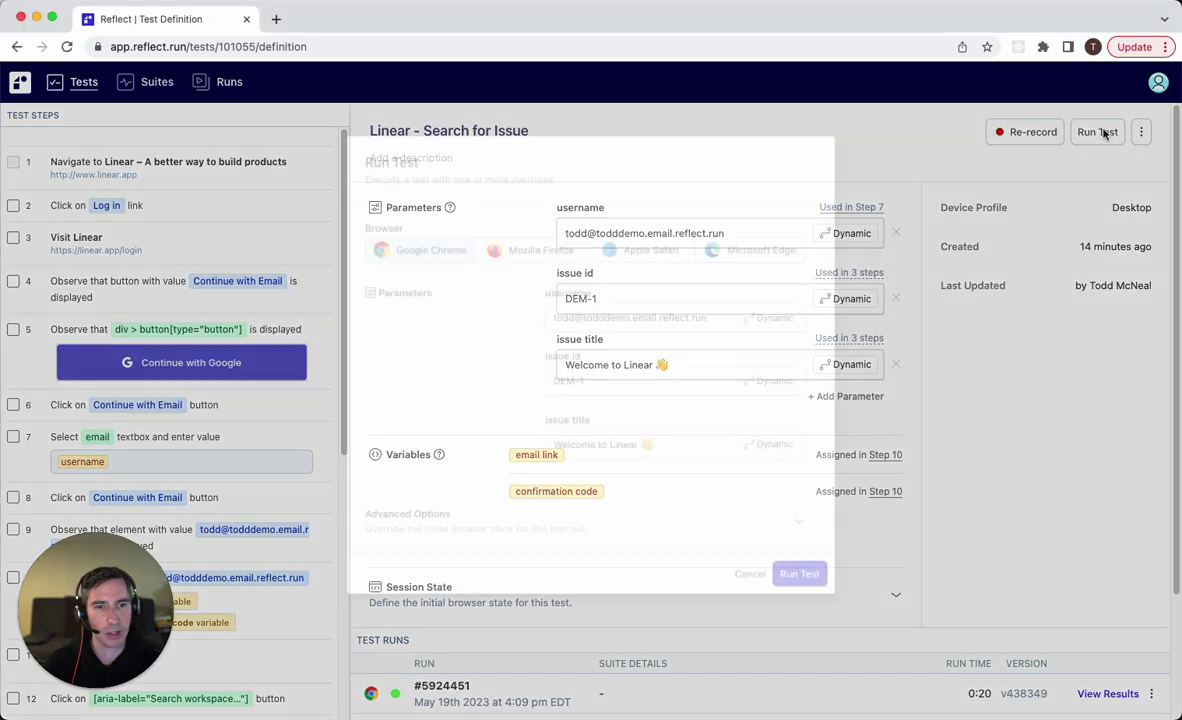
click(638, 388)
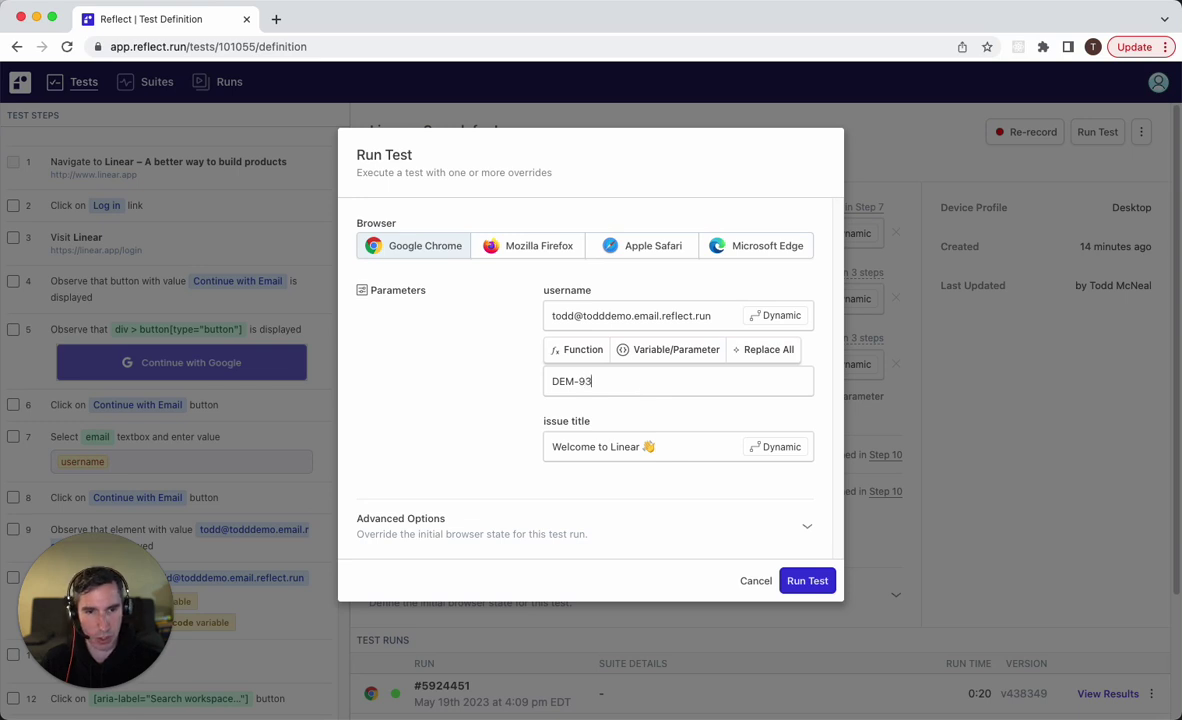
drag(669, 450, 522, 454)
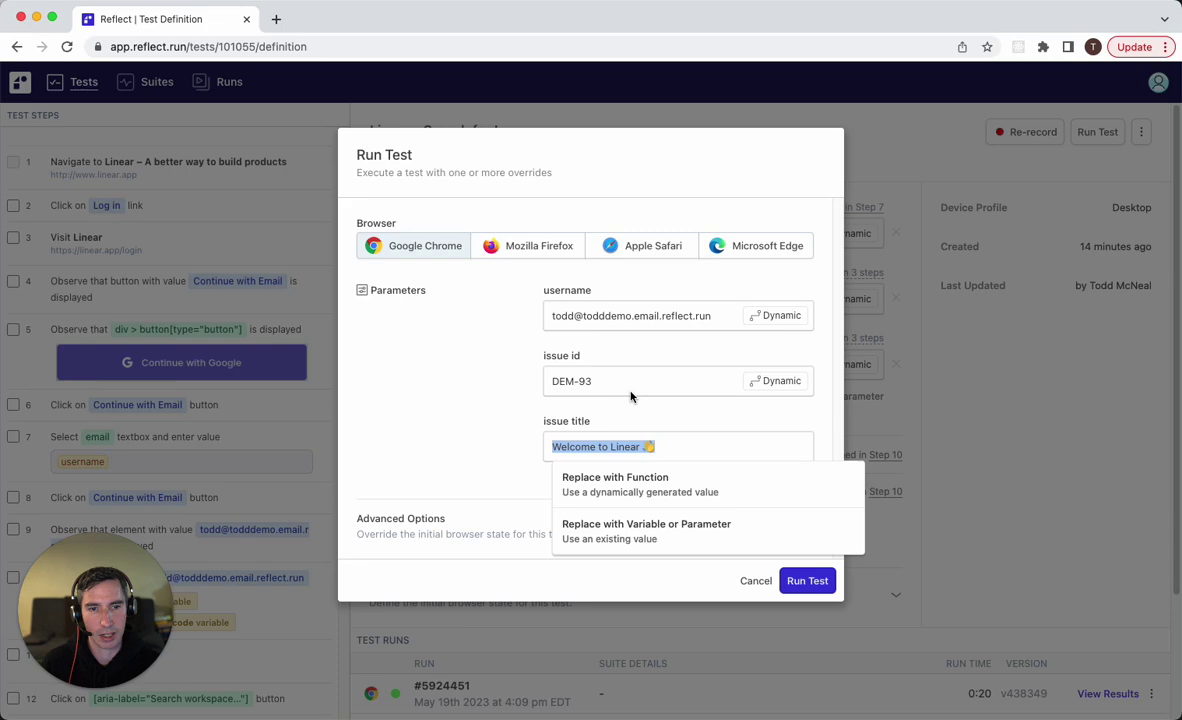
text(Tst)
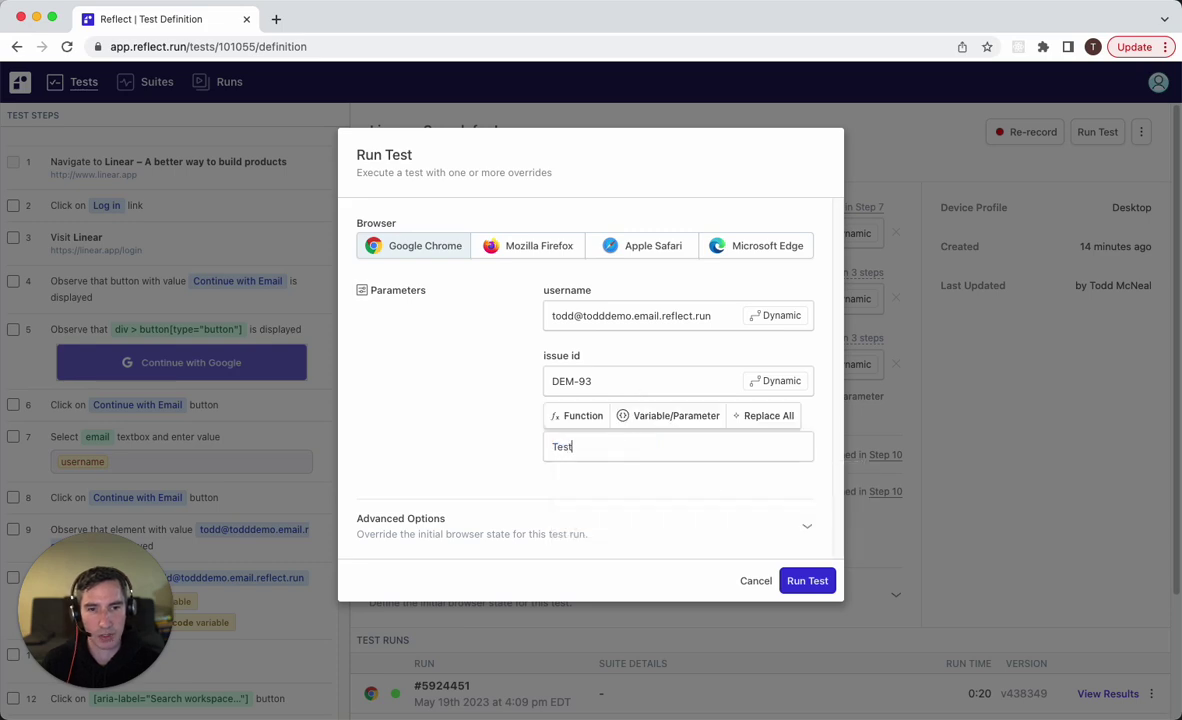
click(809, 581)
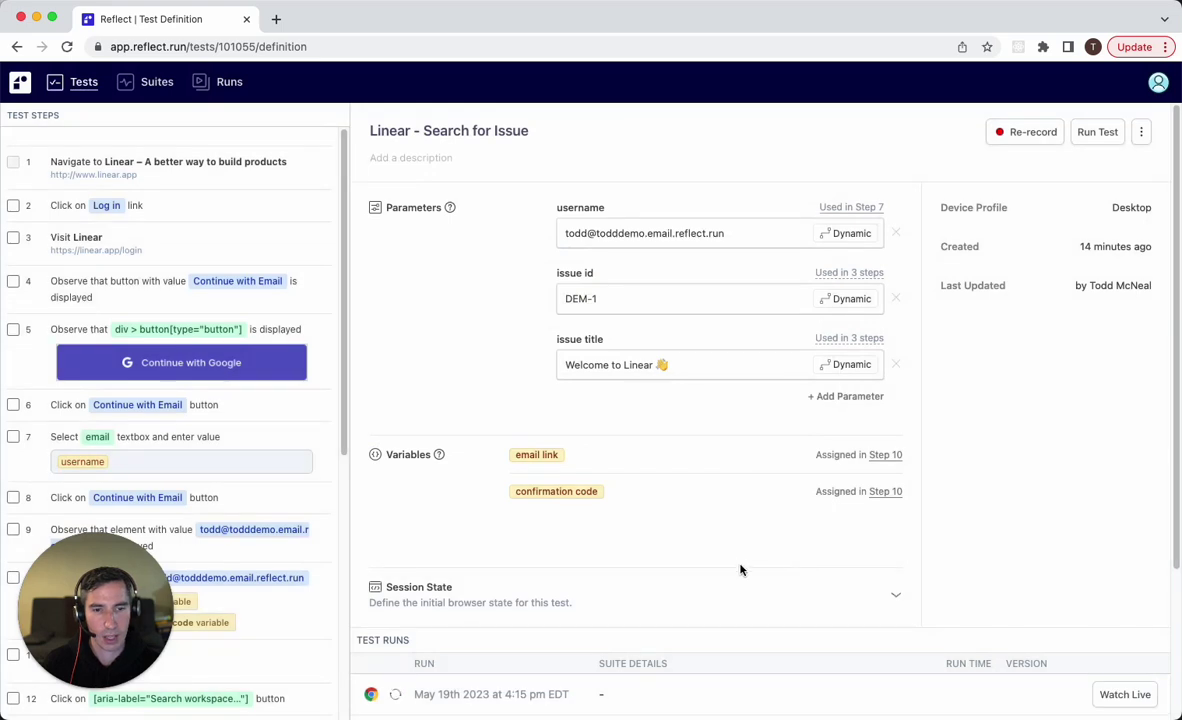
scroll(740, 567, down, 3)
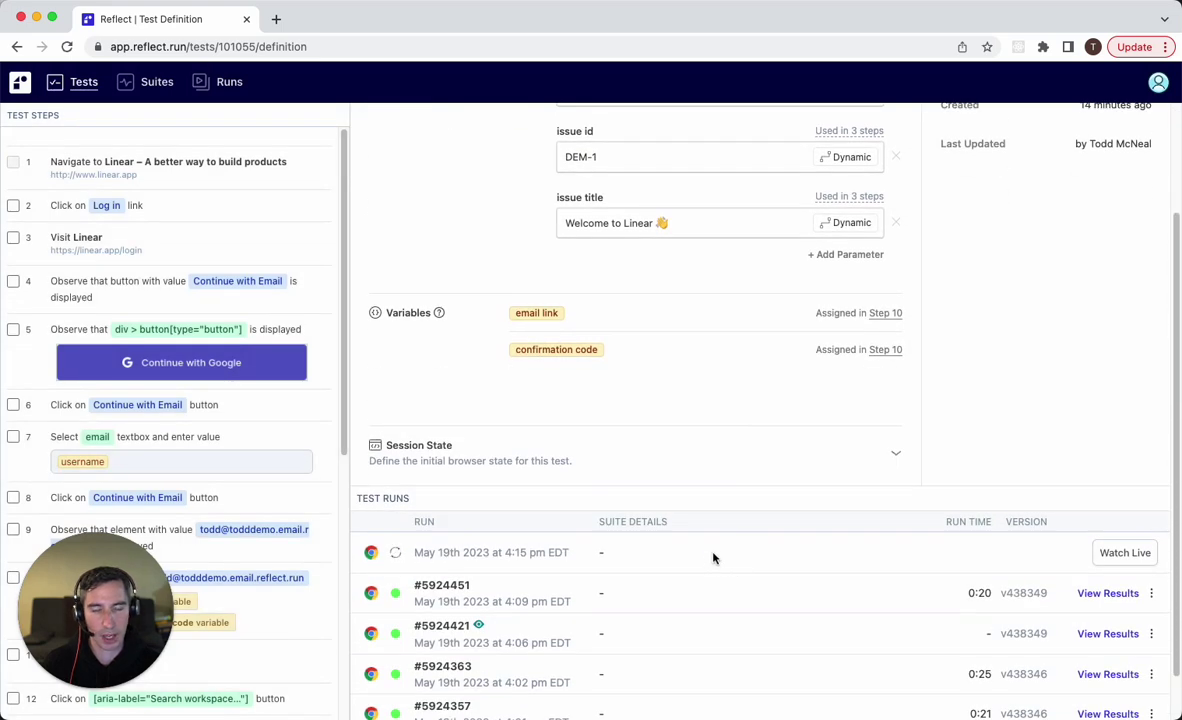
scroll(728, 522, up, 1)
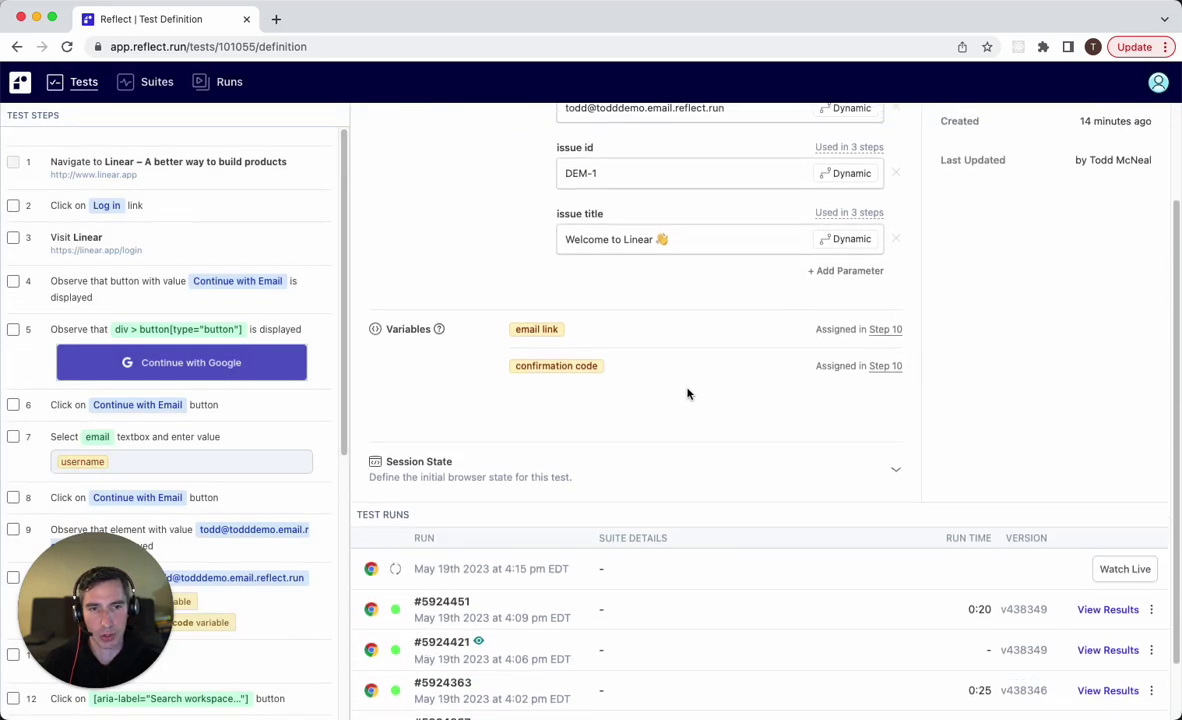
scroll(687, 393, up, 3)
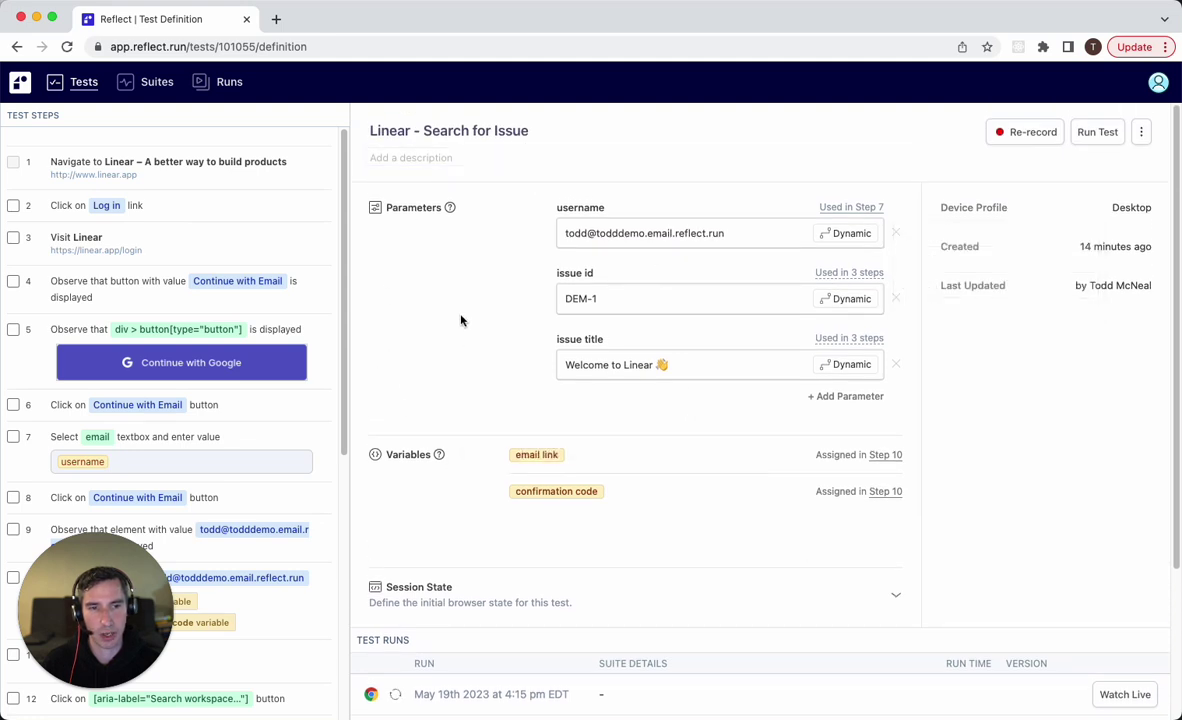
- Clear the default value of the "issue id" parameter and save the test
click(623, 298)
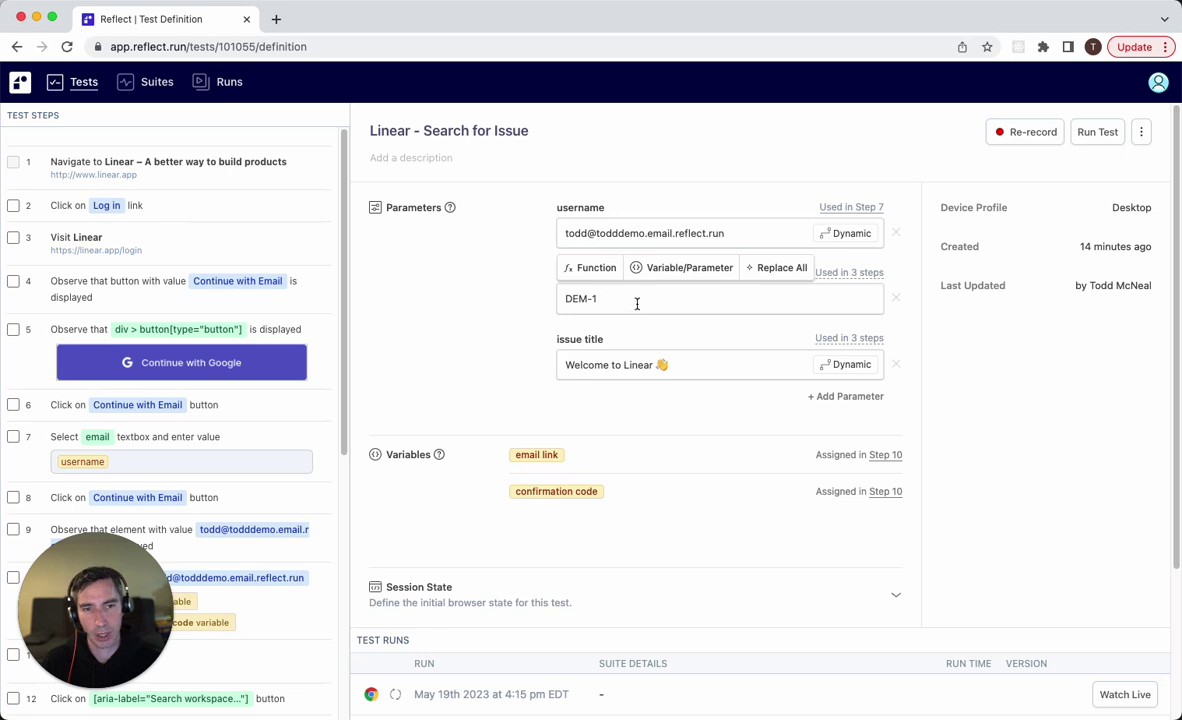
text(fdsfd)
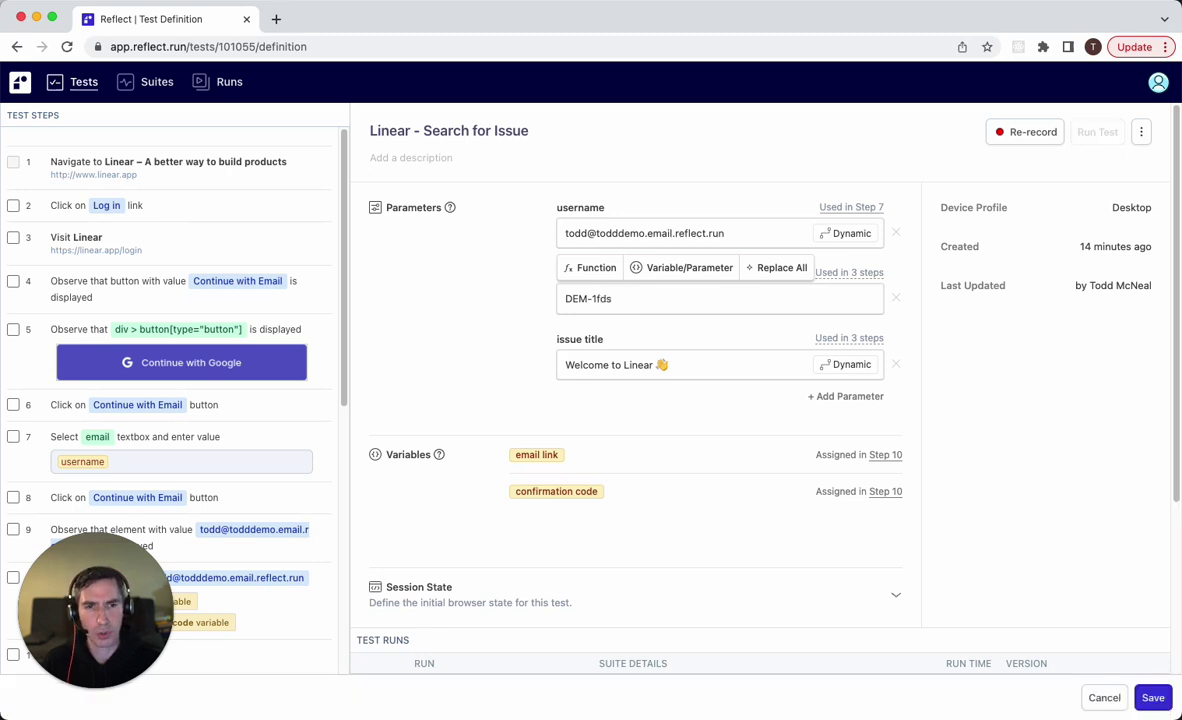
key(super+a)
key(BackSpace)
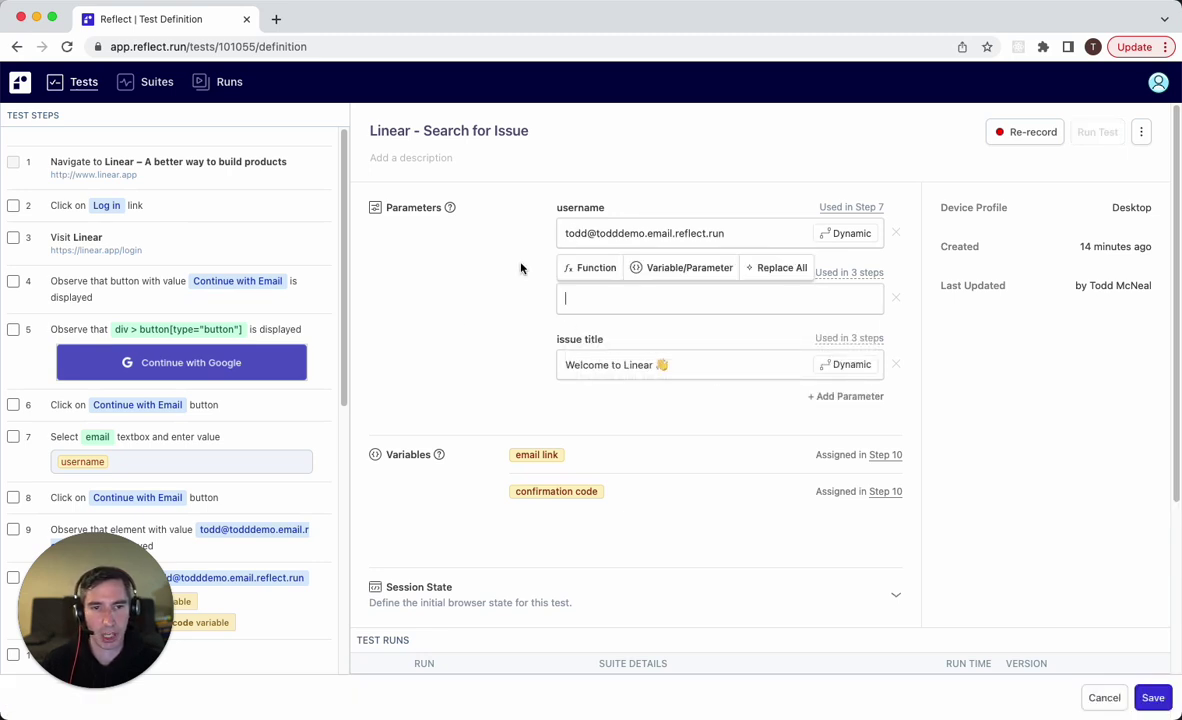
click(1153, 698)
- Enter DEM-1 as the issue id override for another test run, but cancel the run without starting it
click(1097, 132)
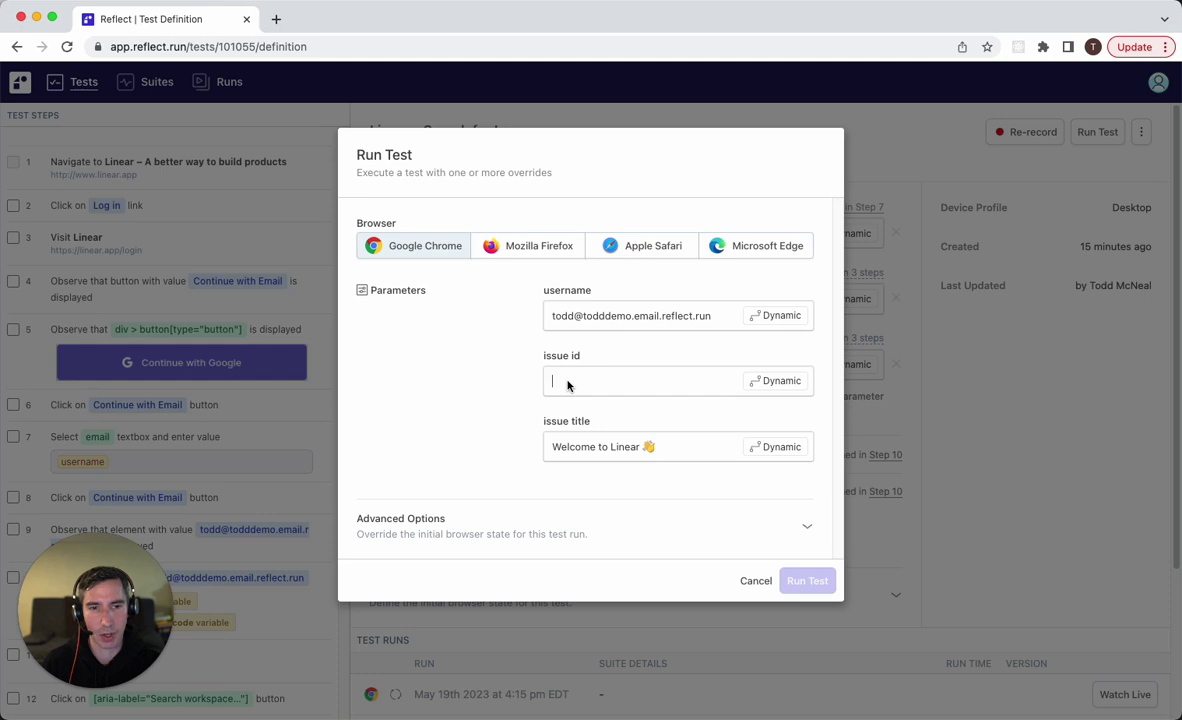
click(567, 385)
text(DEM-1)
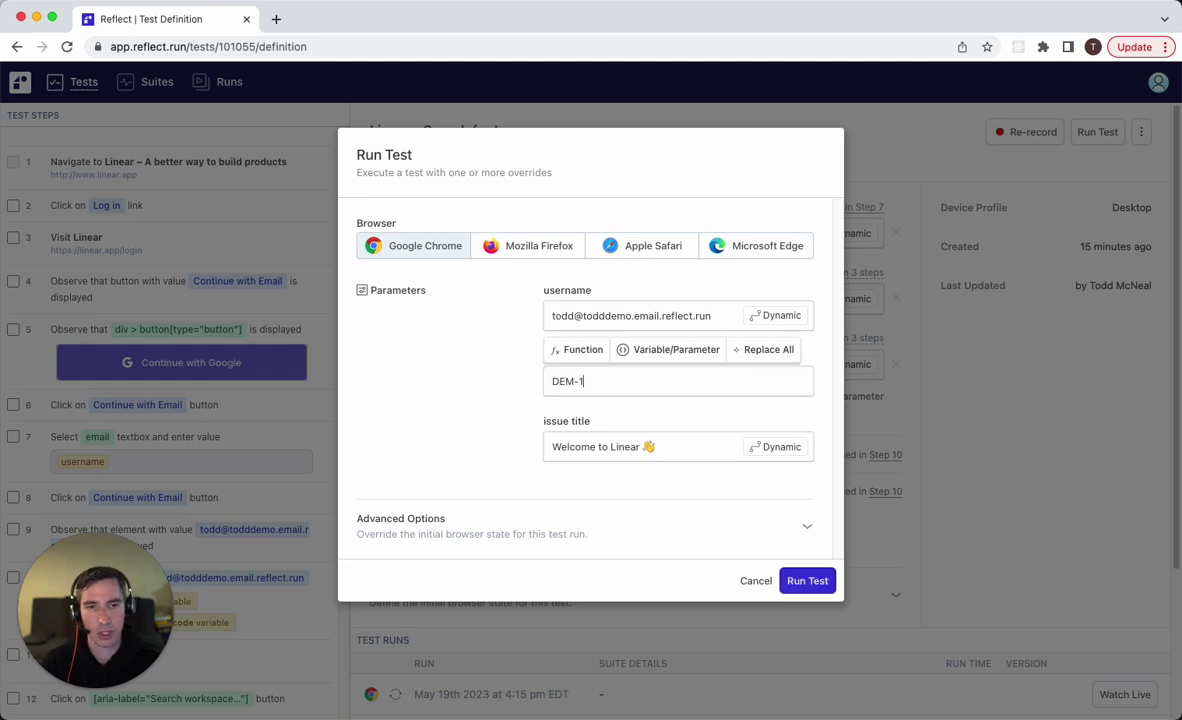
key(super+a)
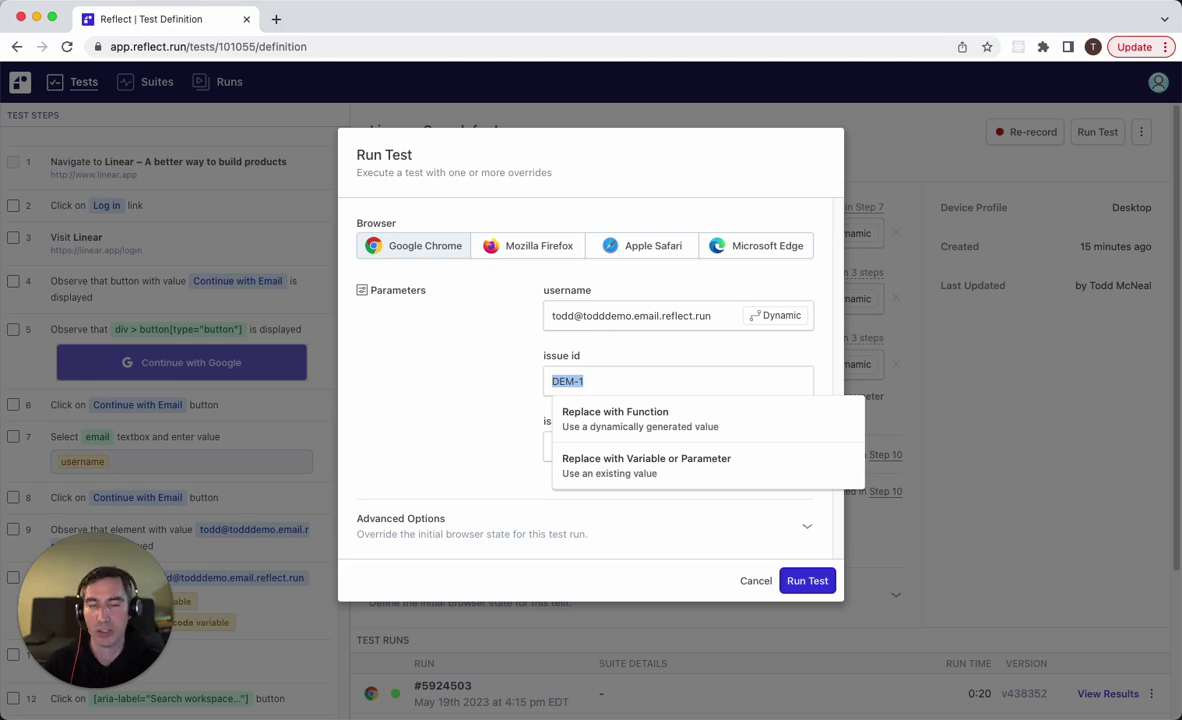
click(756, 580)
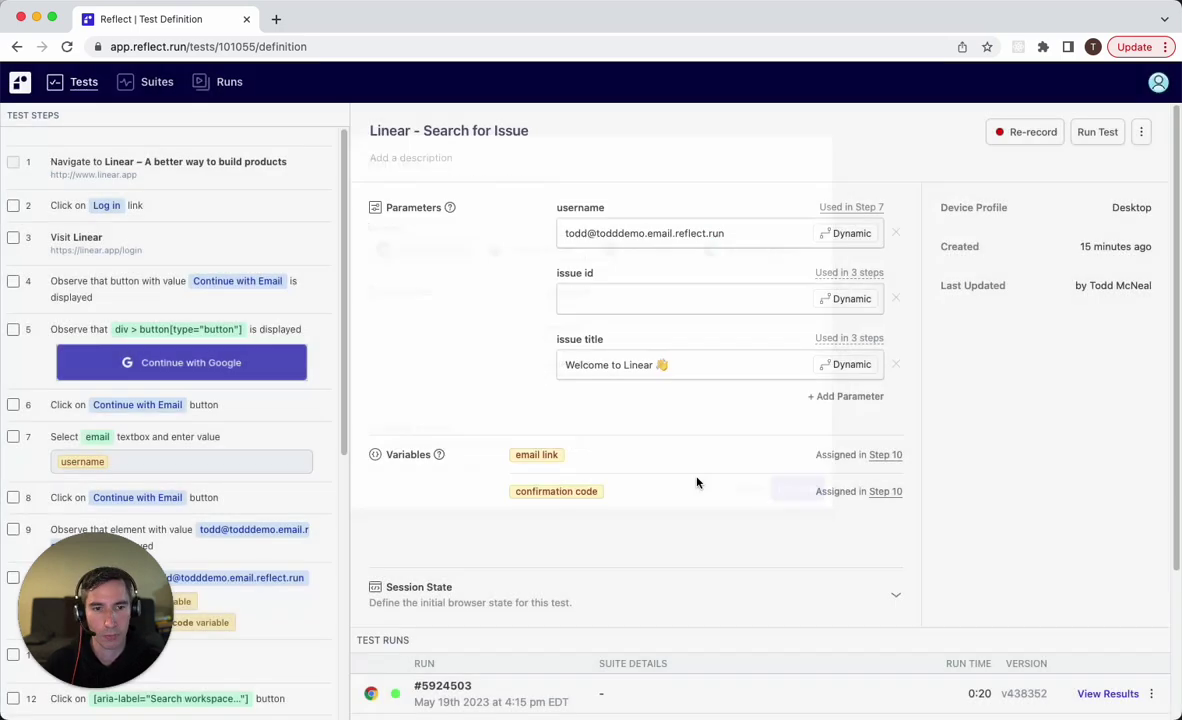
- Set the default value of the "issue id" parameter to DEM-1 and save the test
click(600, 305)
text(DEM-1)
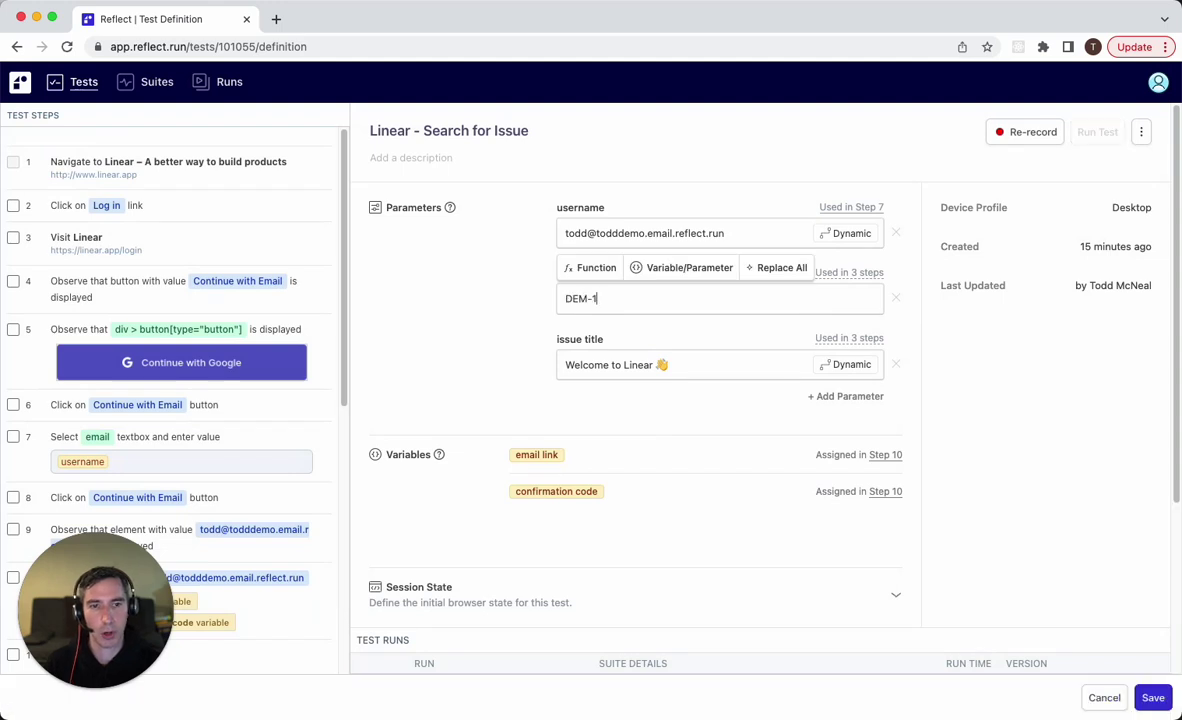
click(1152, 697)
- View the latest run's results, skip ahead in its playback to check the issue found, and return to the test definition
scroll(968, 546, down, 3)
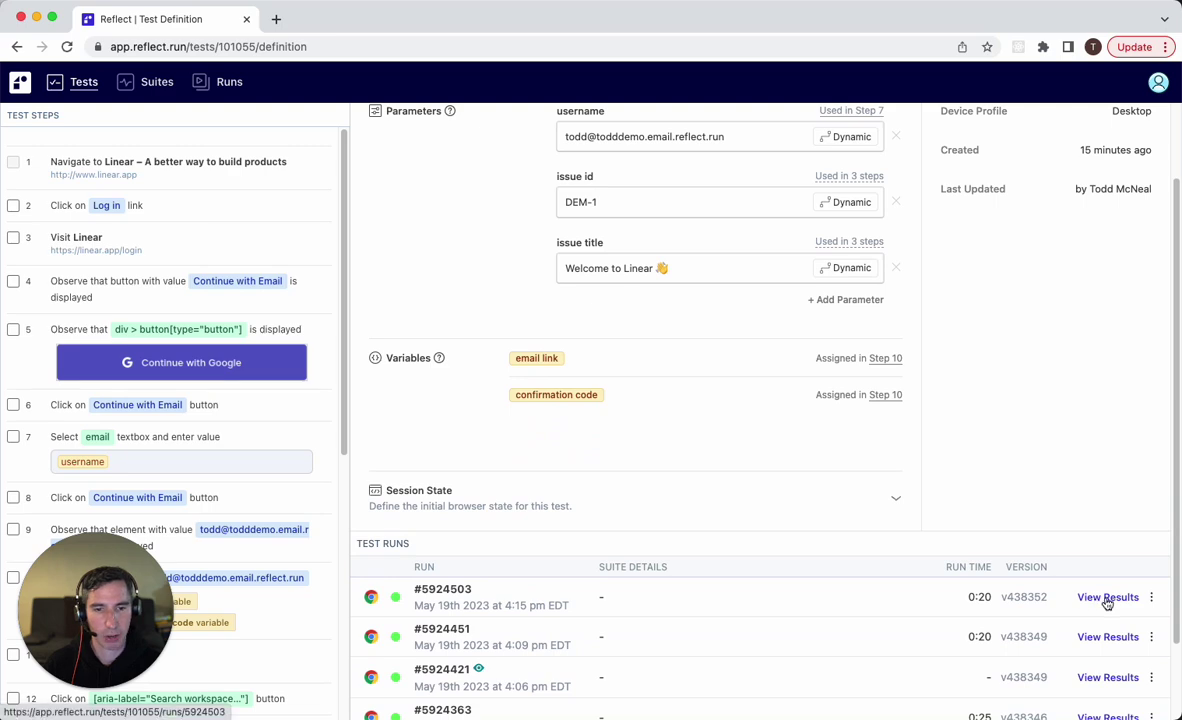
click(1107, 597)
click(766, 617)
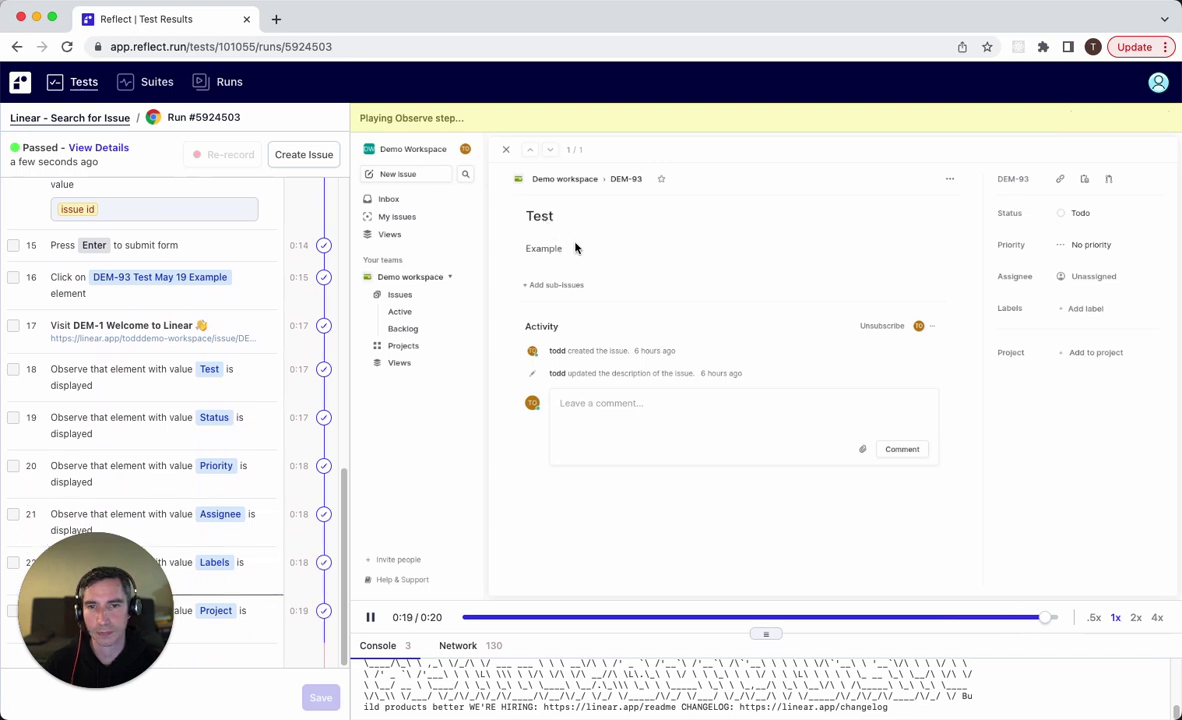
click(90, 120)
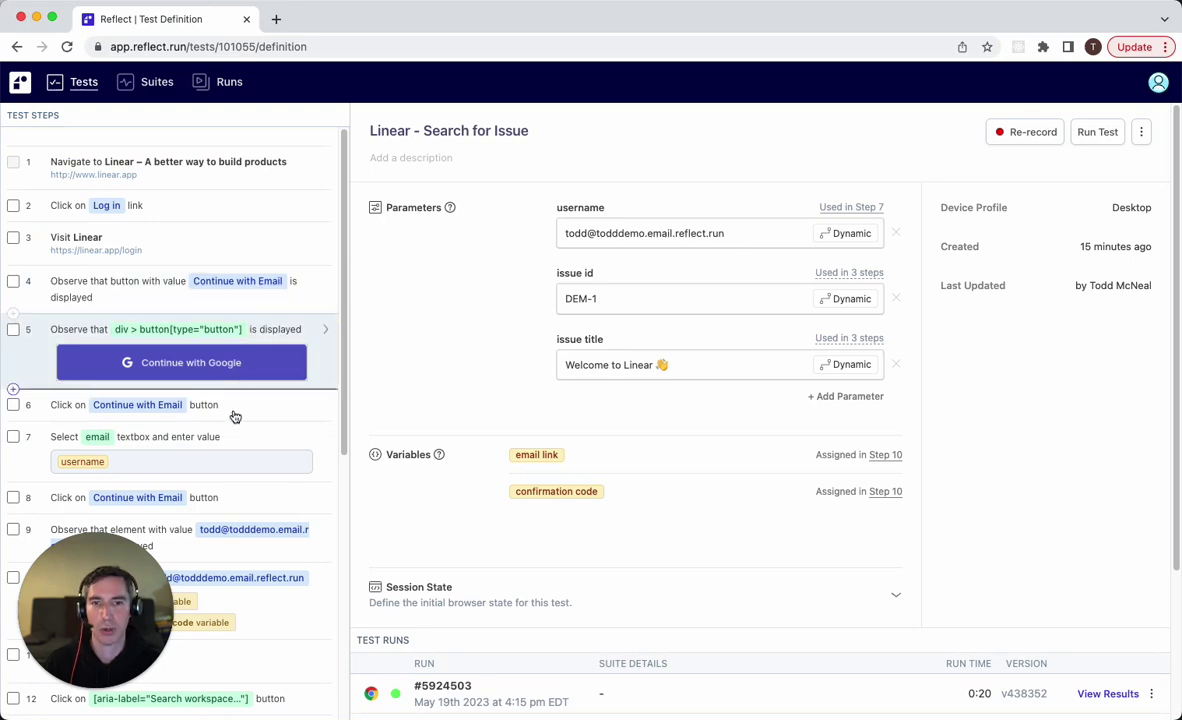
- Select test steps 2 through 11, from the "Log in" link to the navigation to the email link
scroll(234, 418, down, 5)
scroll(234, 420, up, 5)
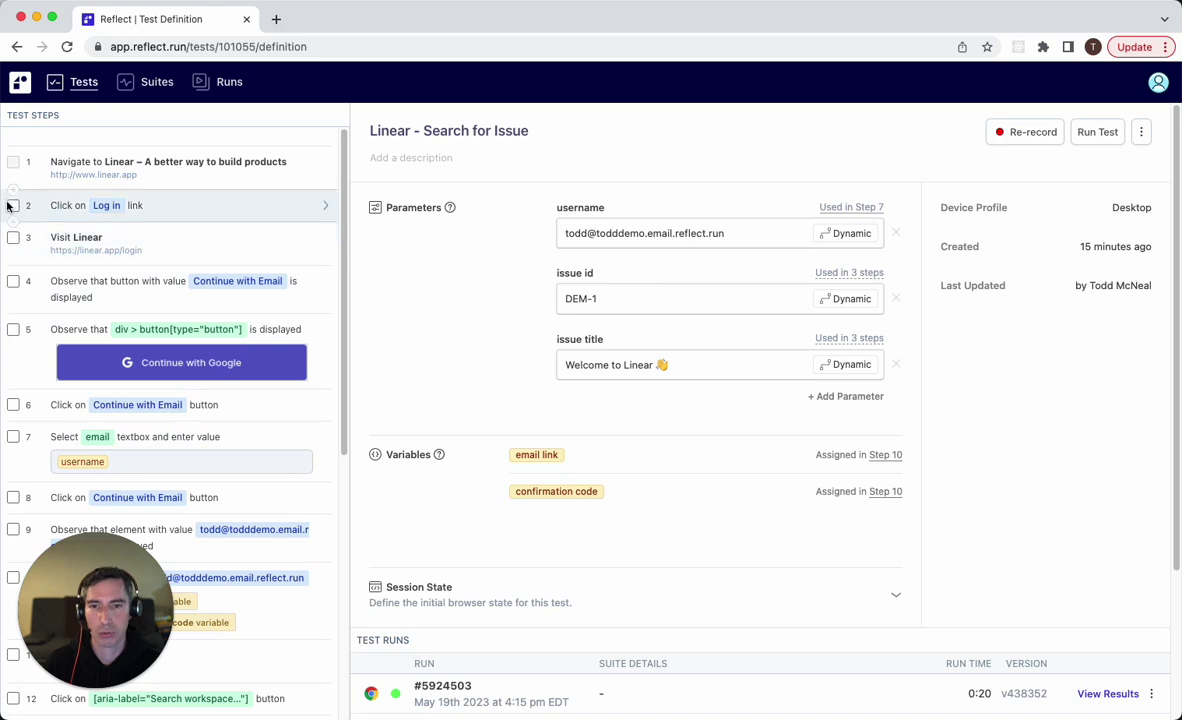
scroll(12, 240, down, 1)
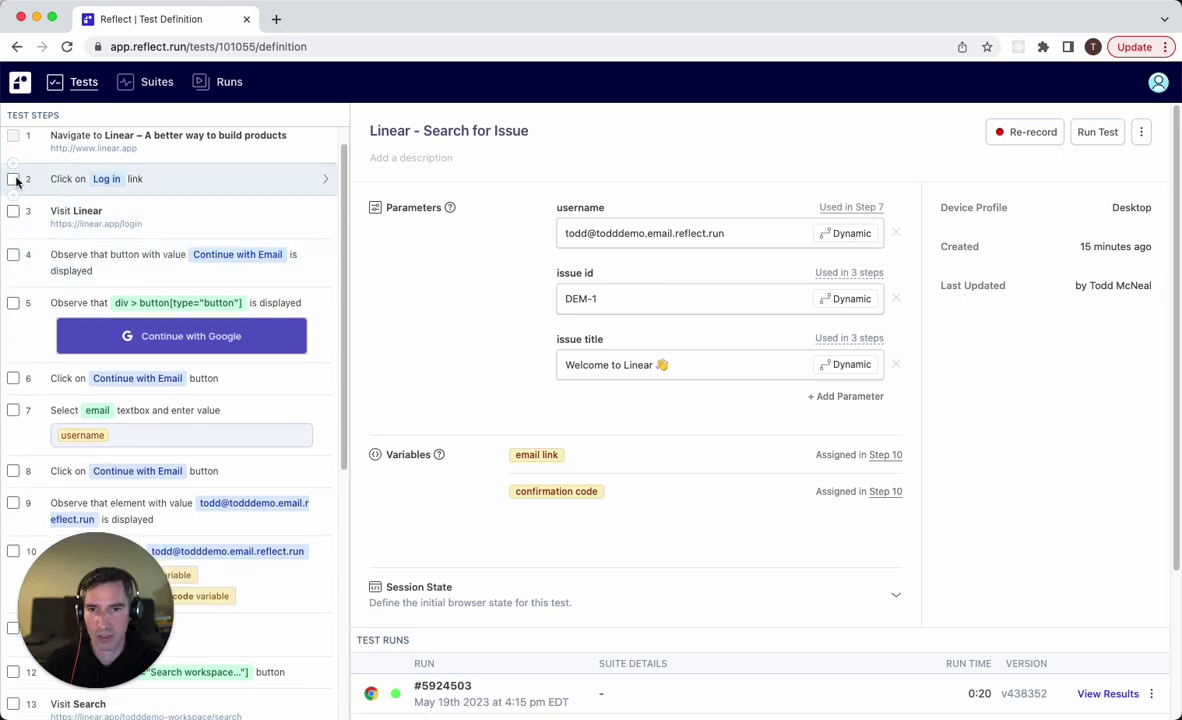
click(13, 179)
scroll(97, 300, down, 3)
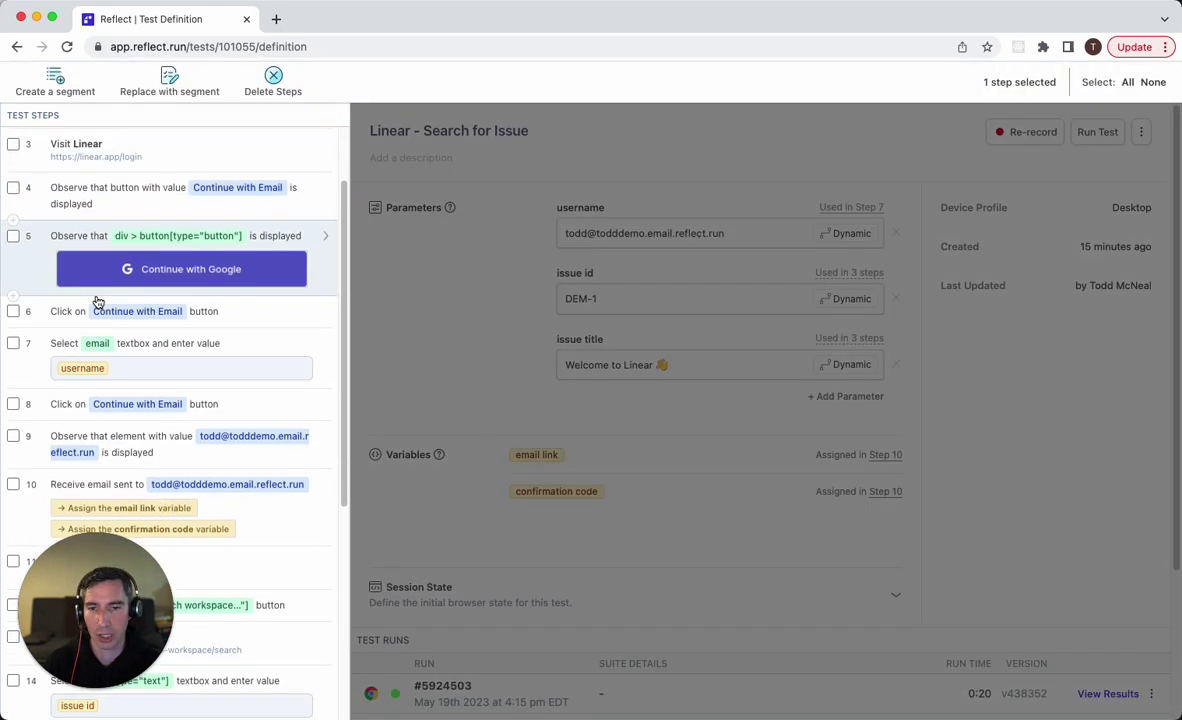
scroll(99, 299, down, 2)
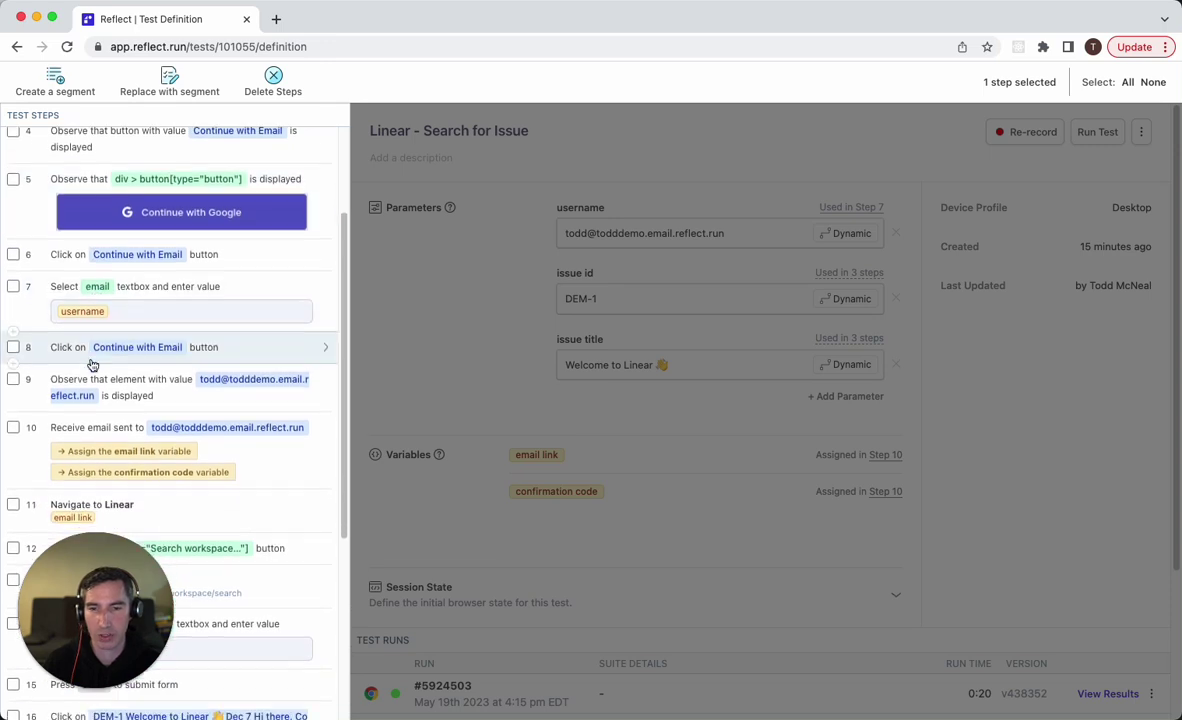
scroll(92, 365, down, 3)
shift+click(13, 403)
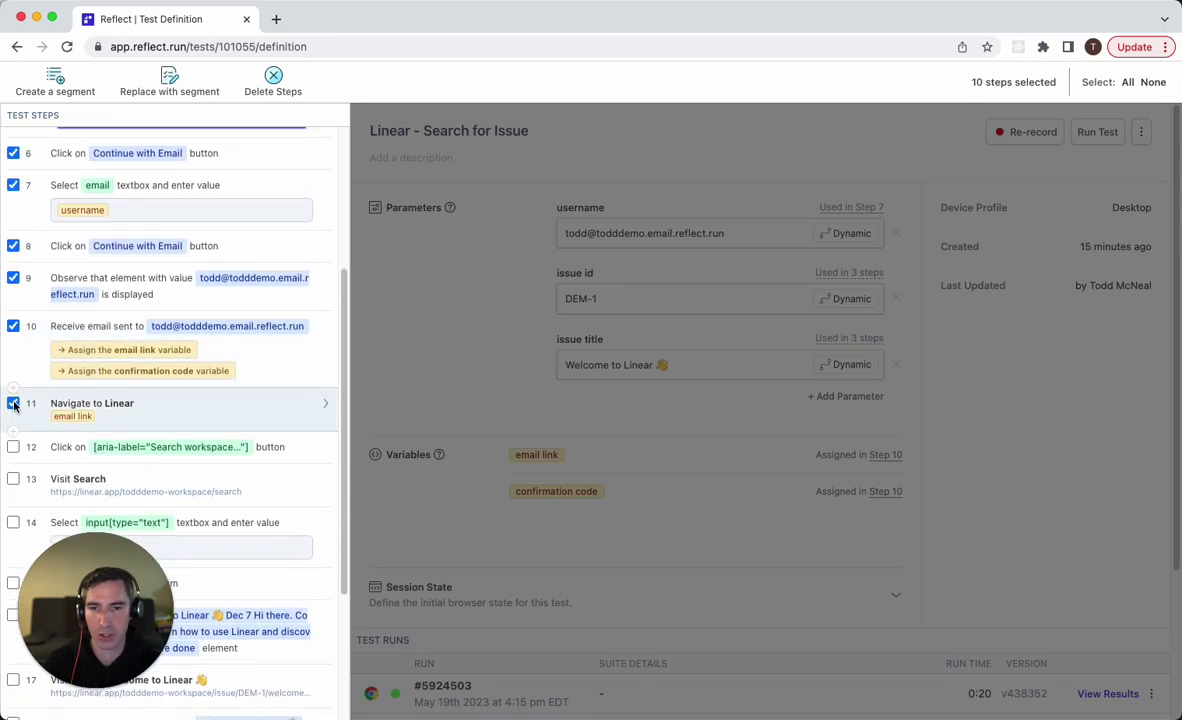
scroll(105, 250, up, 5)
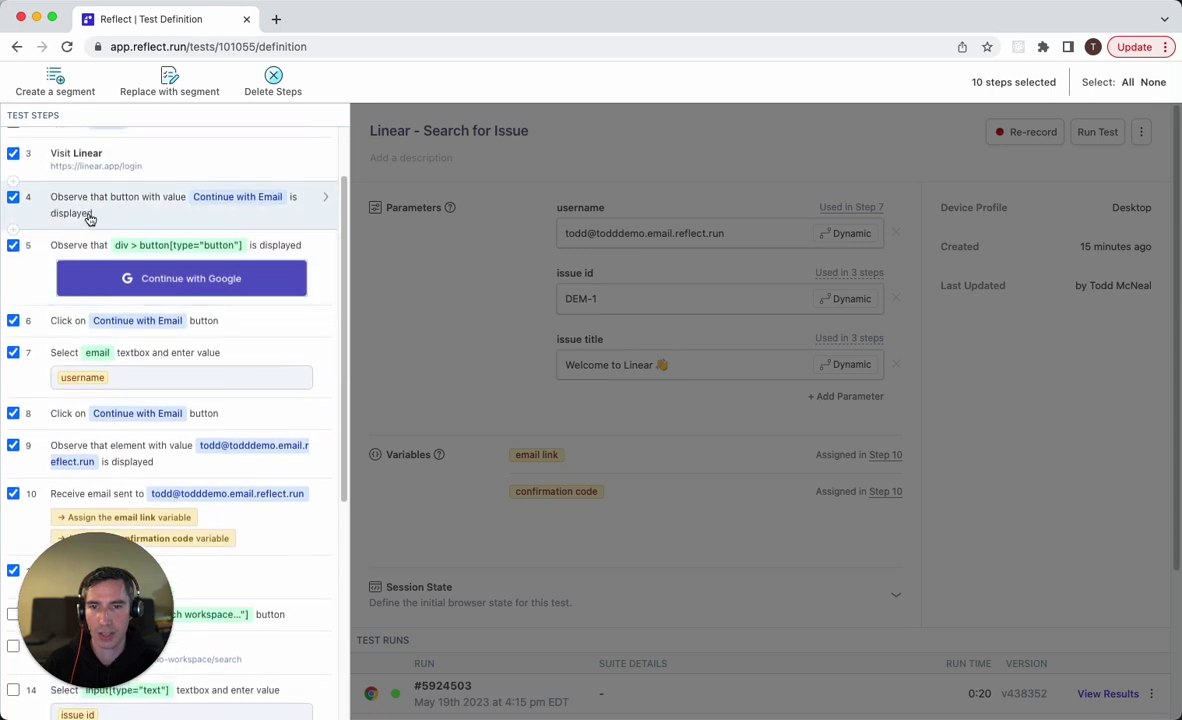
- Create a segment named "Linear Login" from the ten selected login steps and assign it to the Linear folder
scroll(80, 205, up, 1)
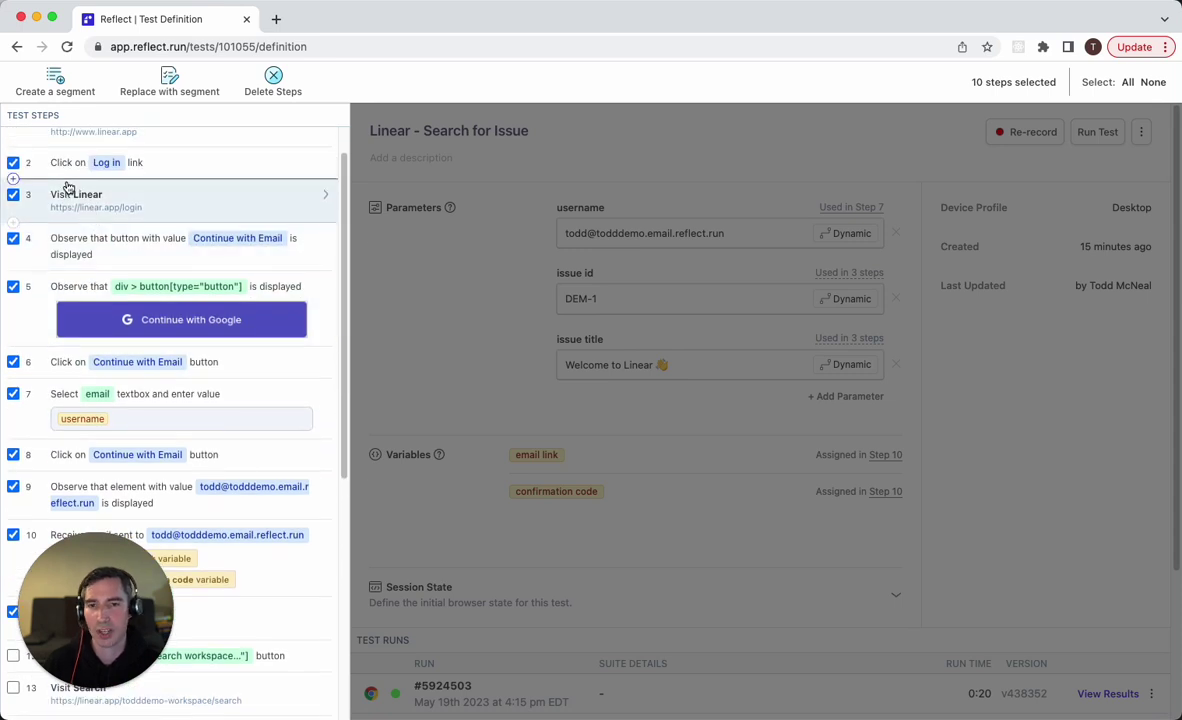
scroll(60, 250, down, 7)
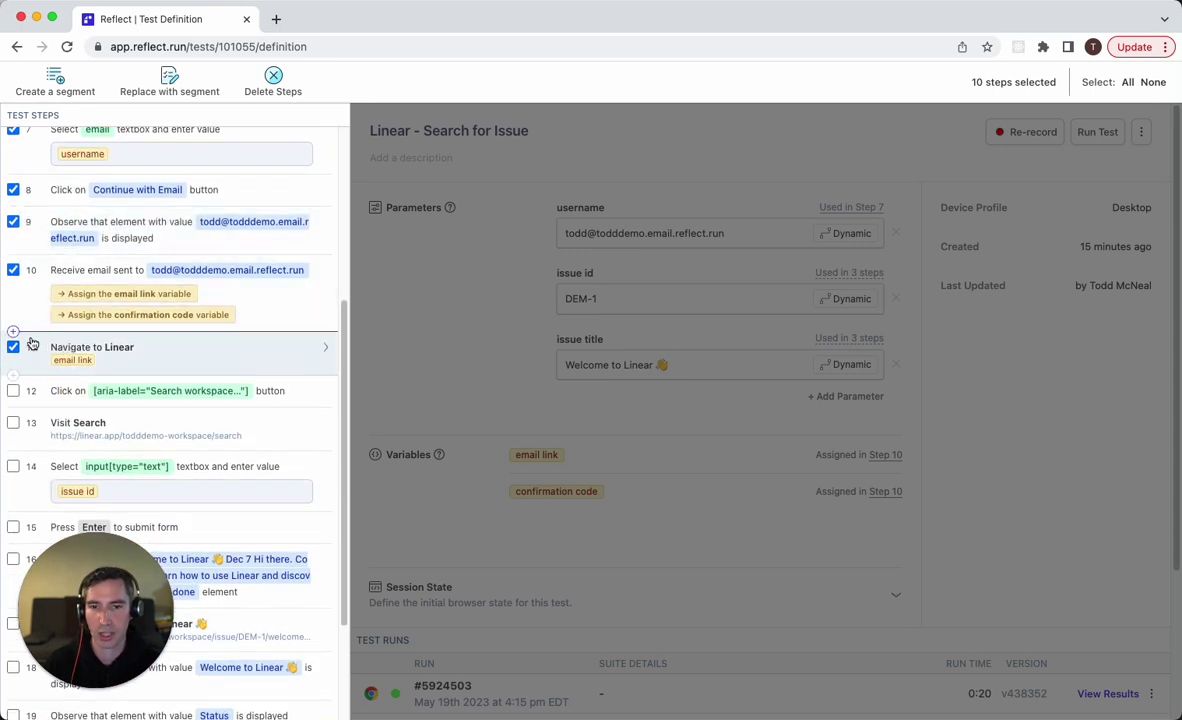
click(58, 84)
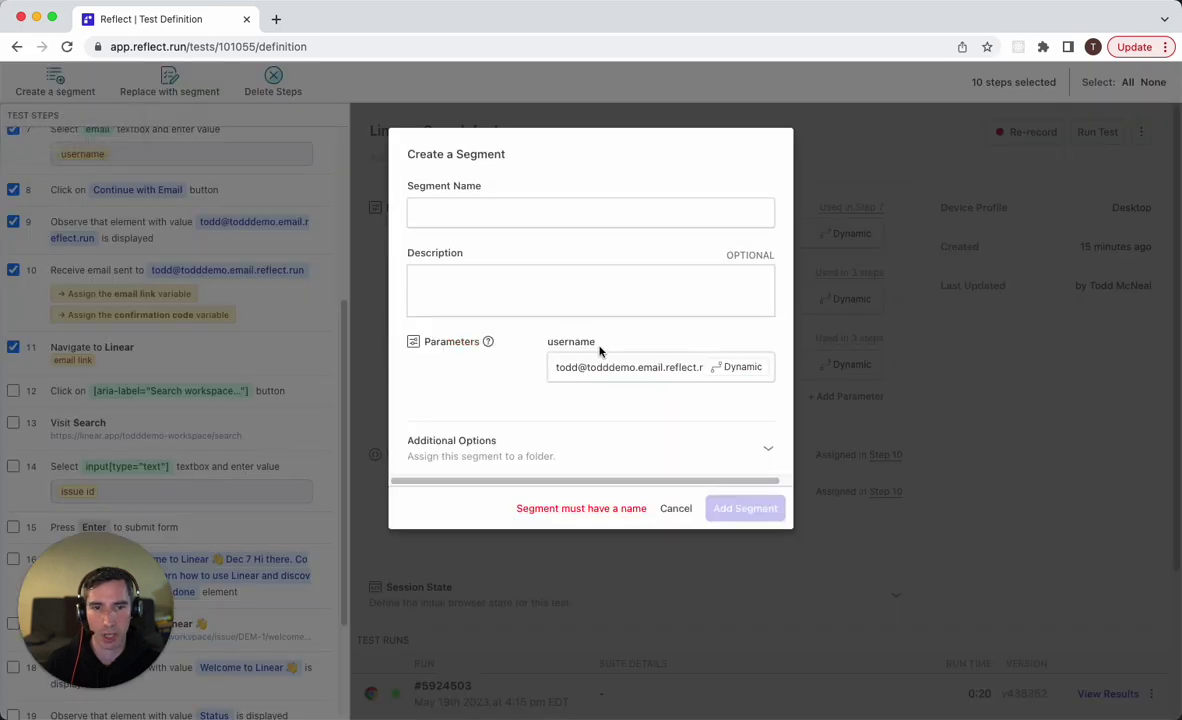
click(551, 207)
text(Linear Login)
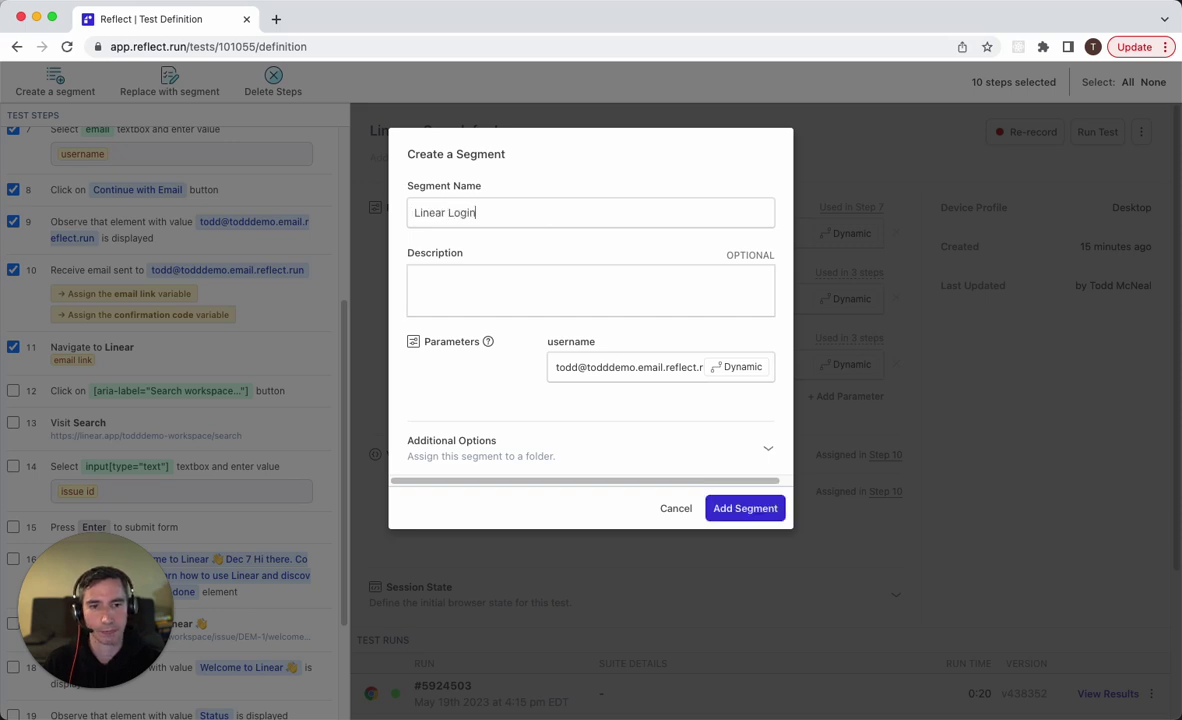
click(614, 439)
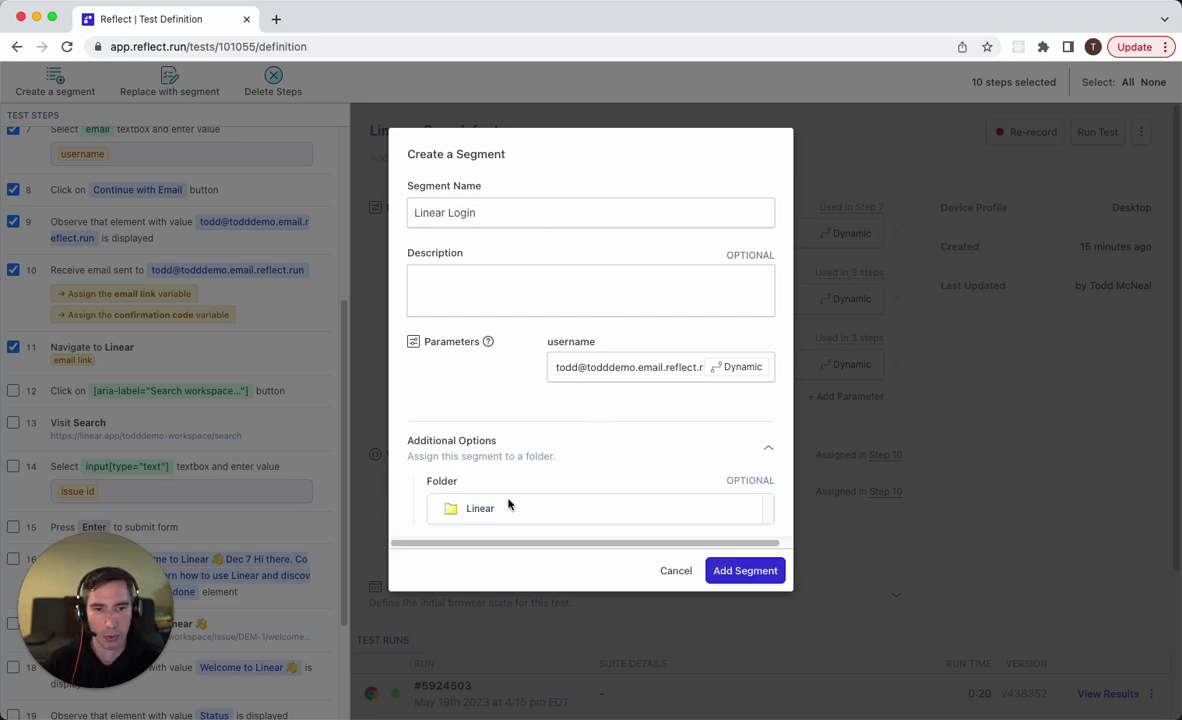
click(480, 510)
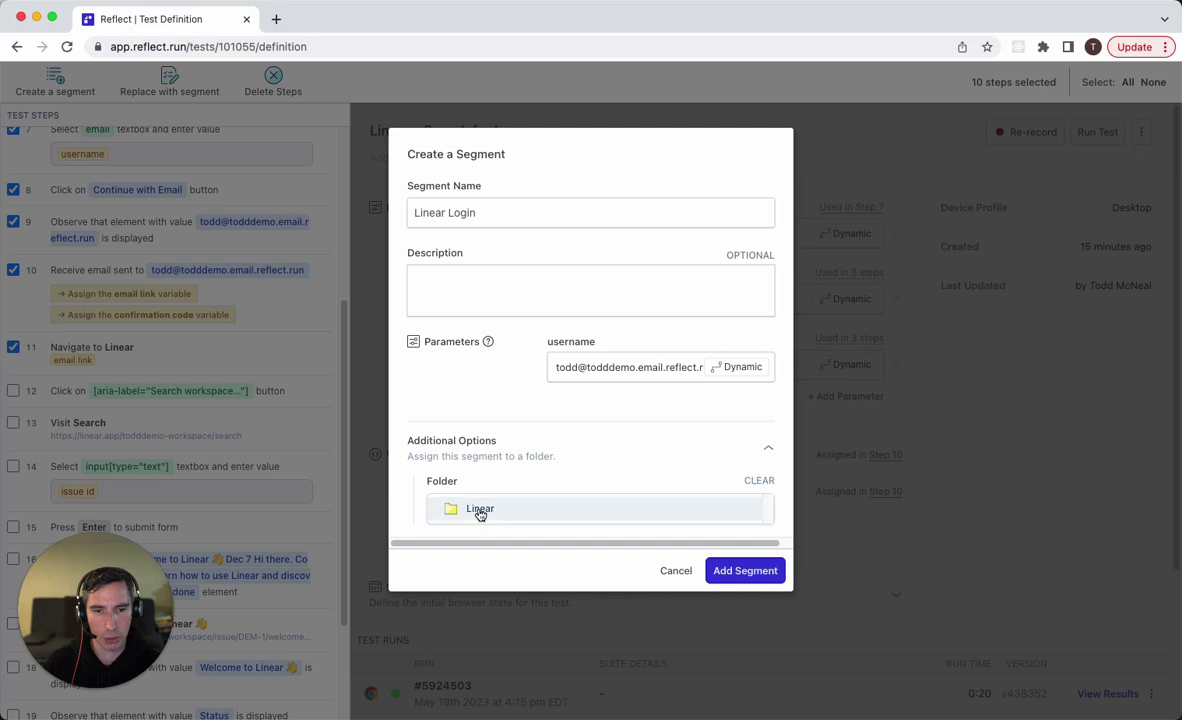
click(745, 571)
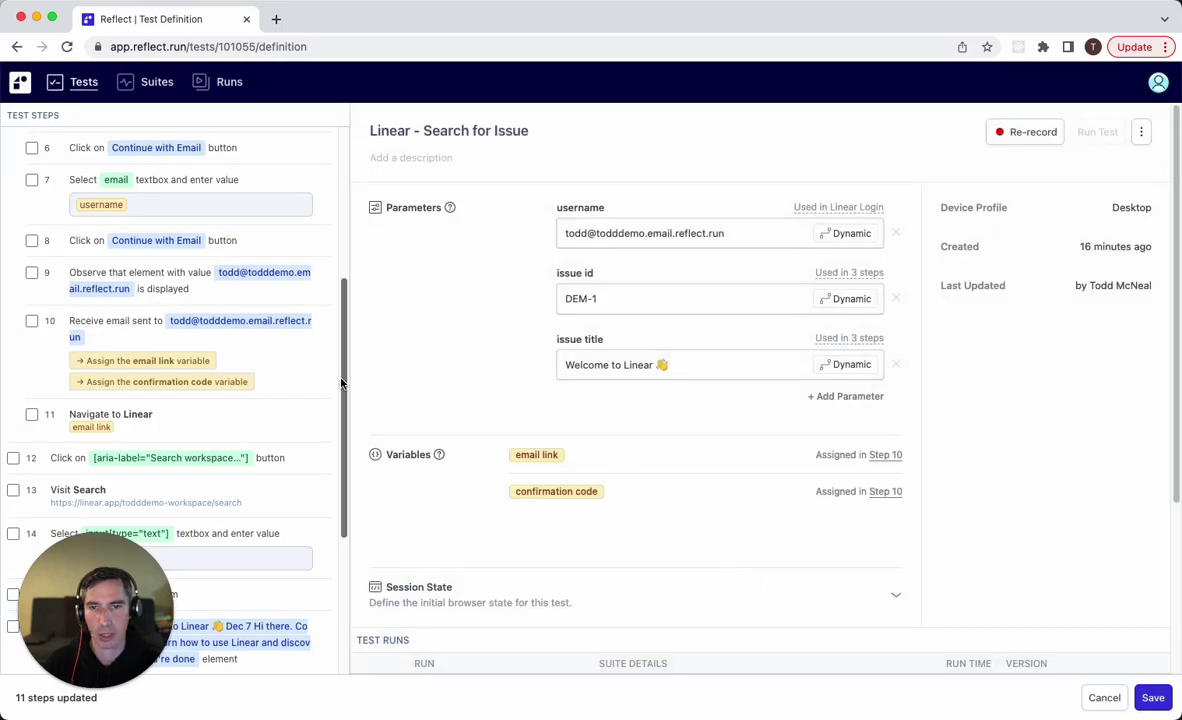
- Expand and collapse the Linear Login segment in the test steps, leaving it collapsed
click(74, 210)
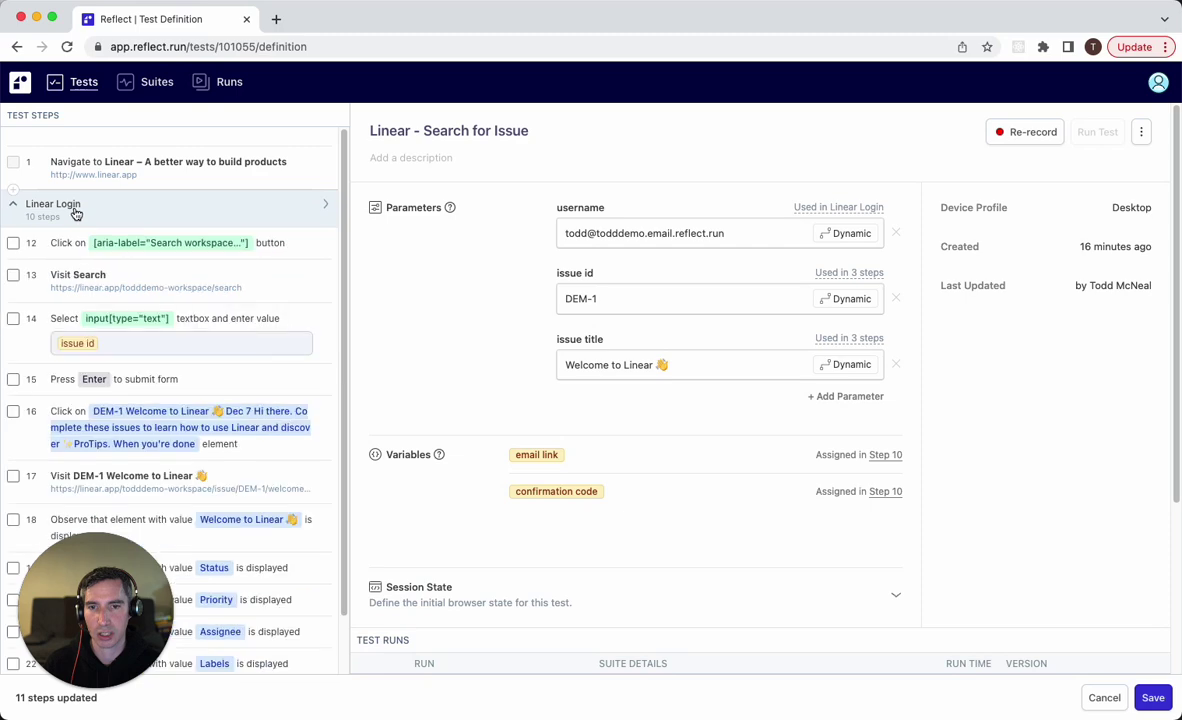
click(75, 212)
click(75, 212)
click(70, 208)
click(80, 214)
- Group test steps 12 through 15 into a segment named "Search for issue" in the Linear folder and save the test
scroll(224, 415, down, 1)
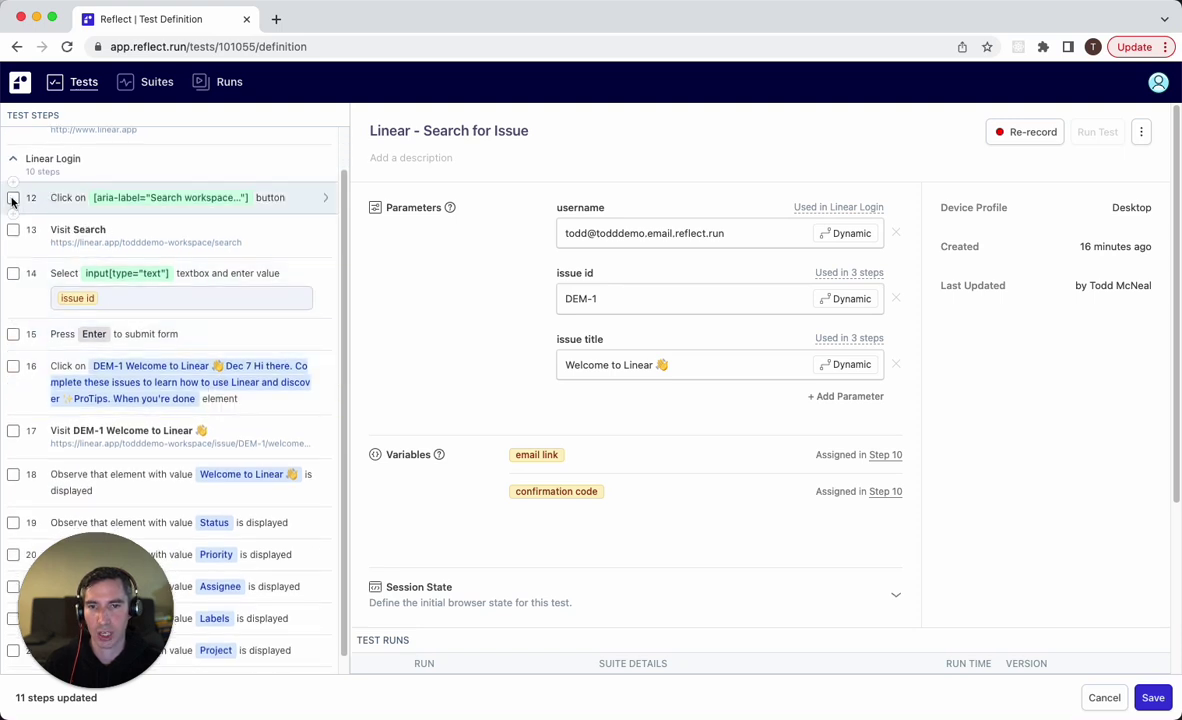
scroll(16, 198, down, 1)
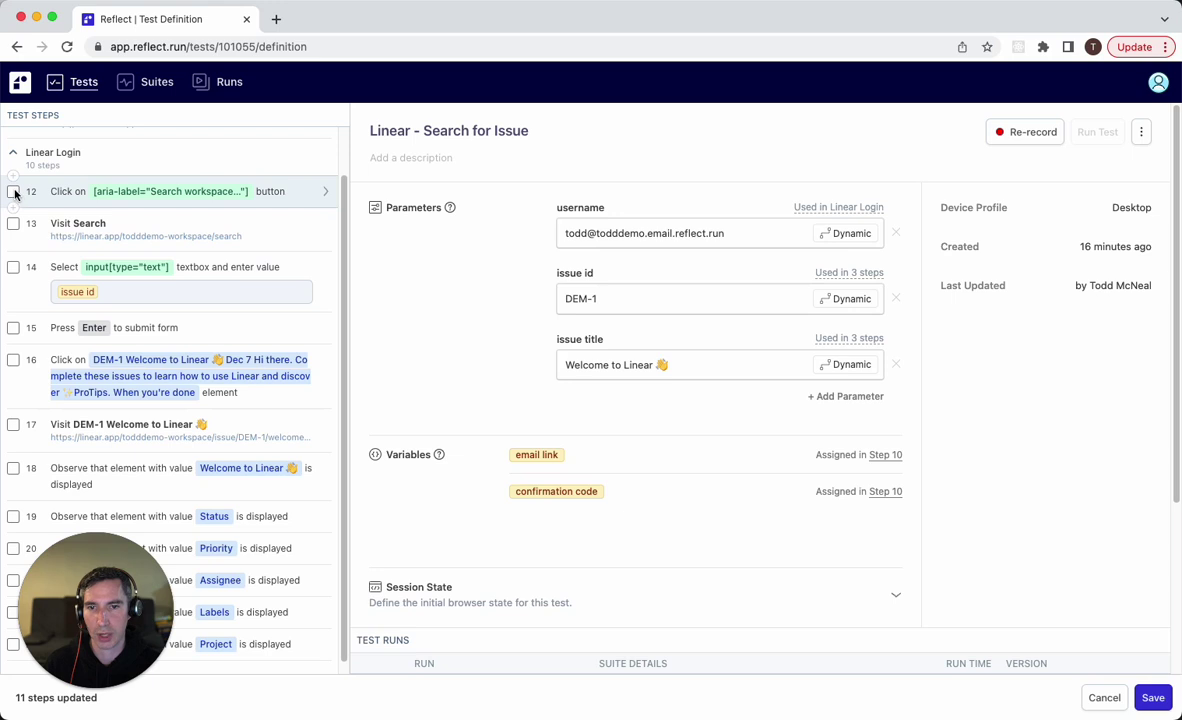
click(13, 191)
shift+click(13, 328)
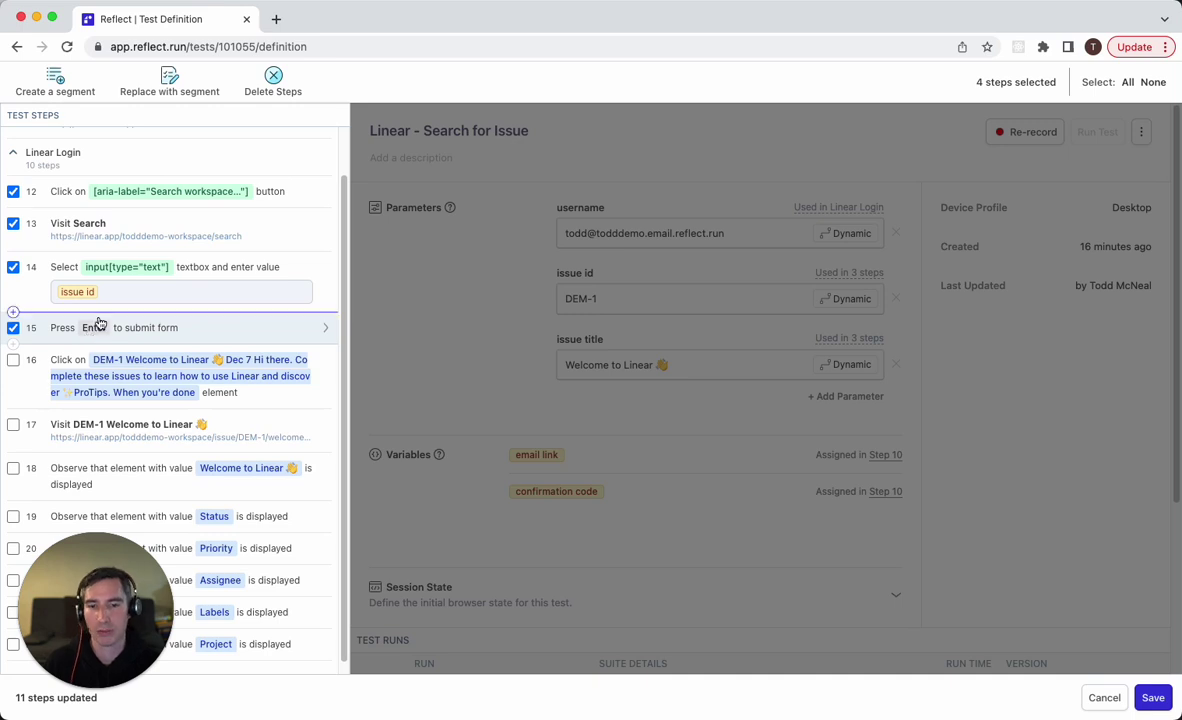
click(57, 82)
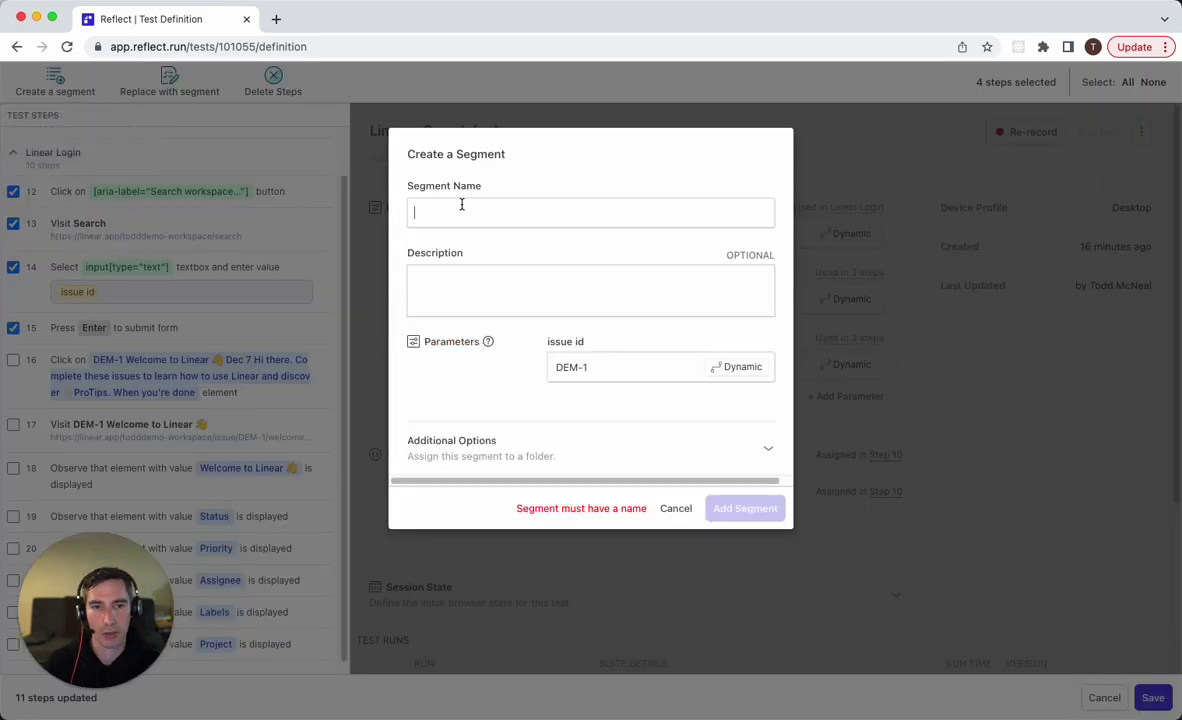
text(Search for issue)
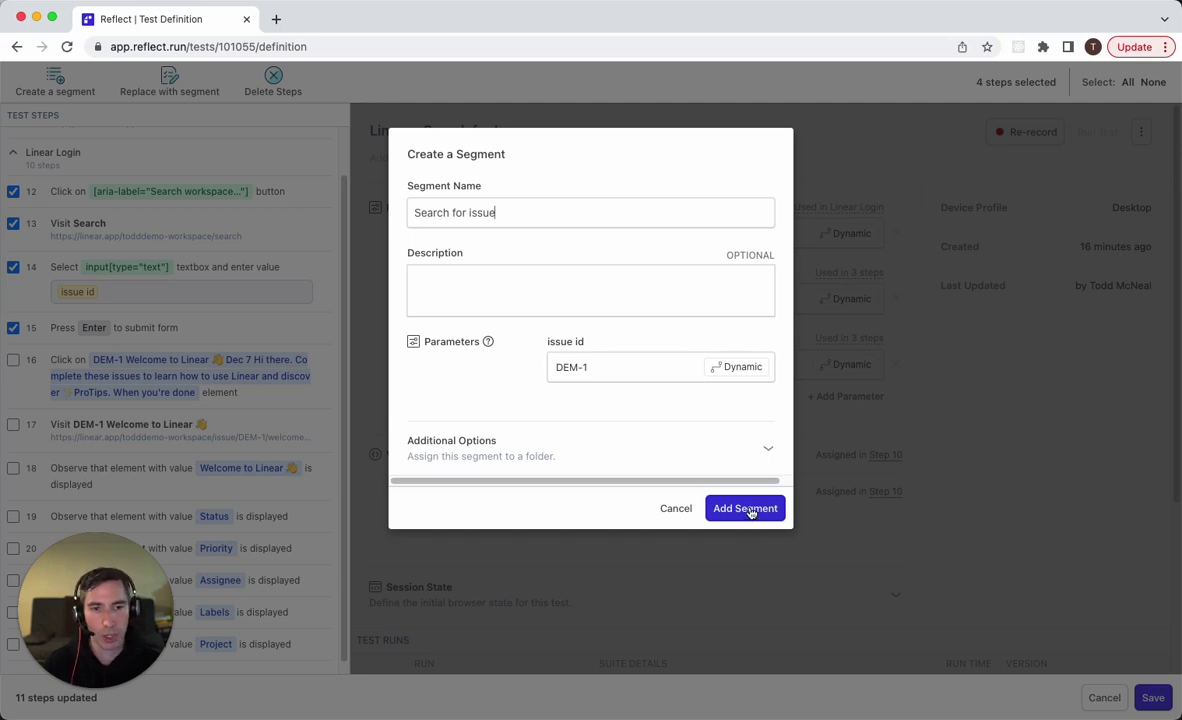
click(620, 446)
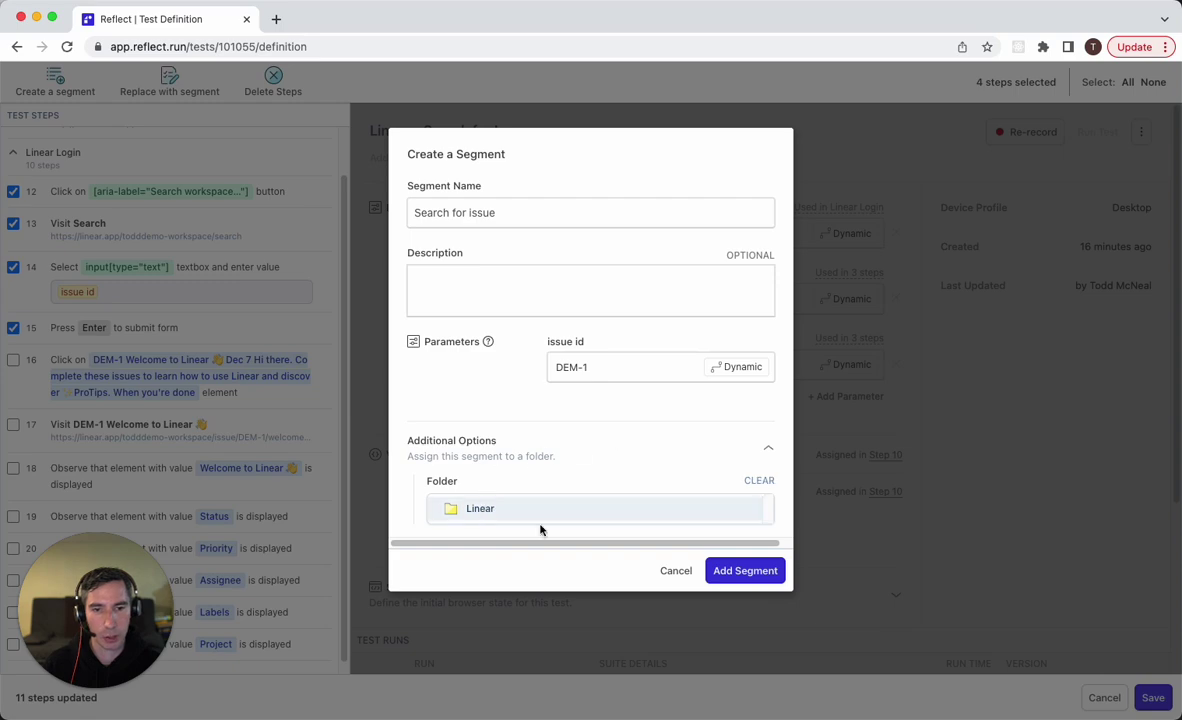
click(745, 571)
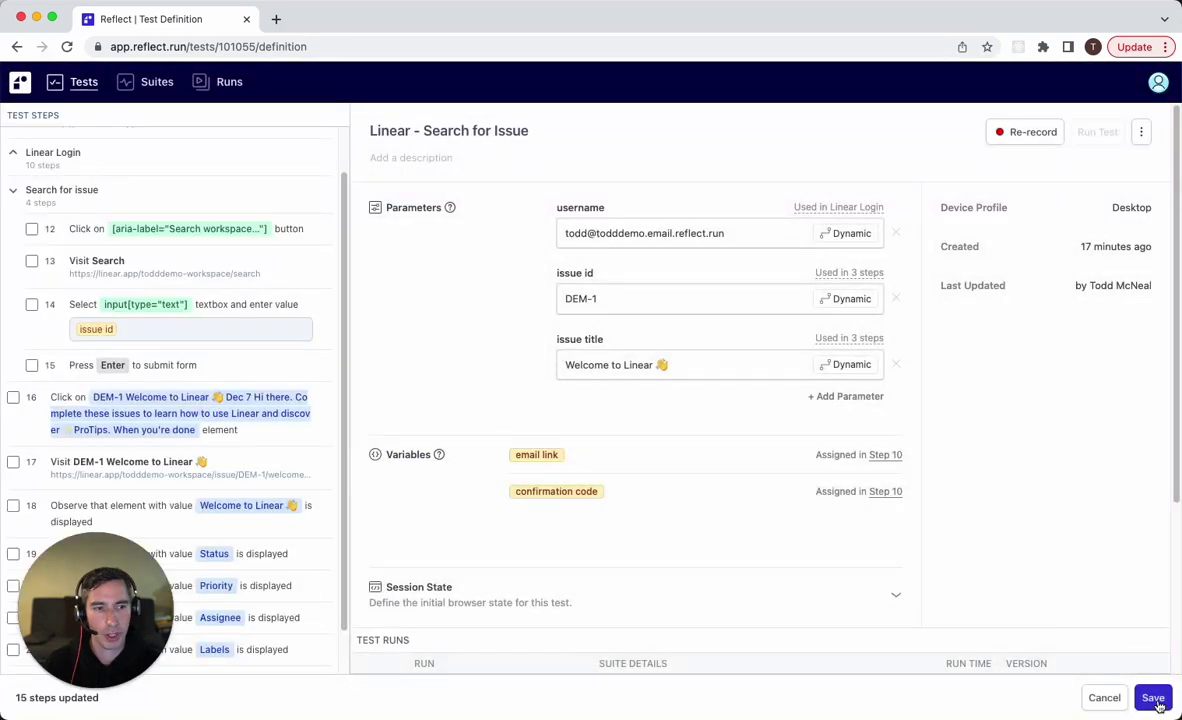
- Go to the Linear segments folder and view the Linear Login segment's definition
click(80, 84)
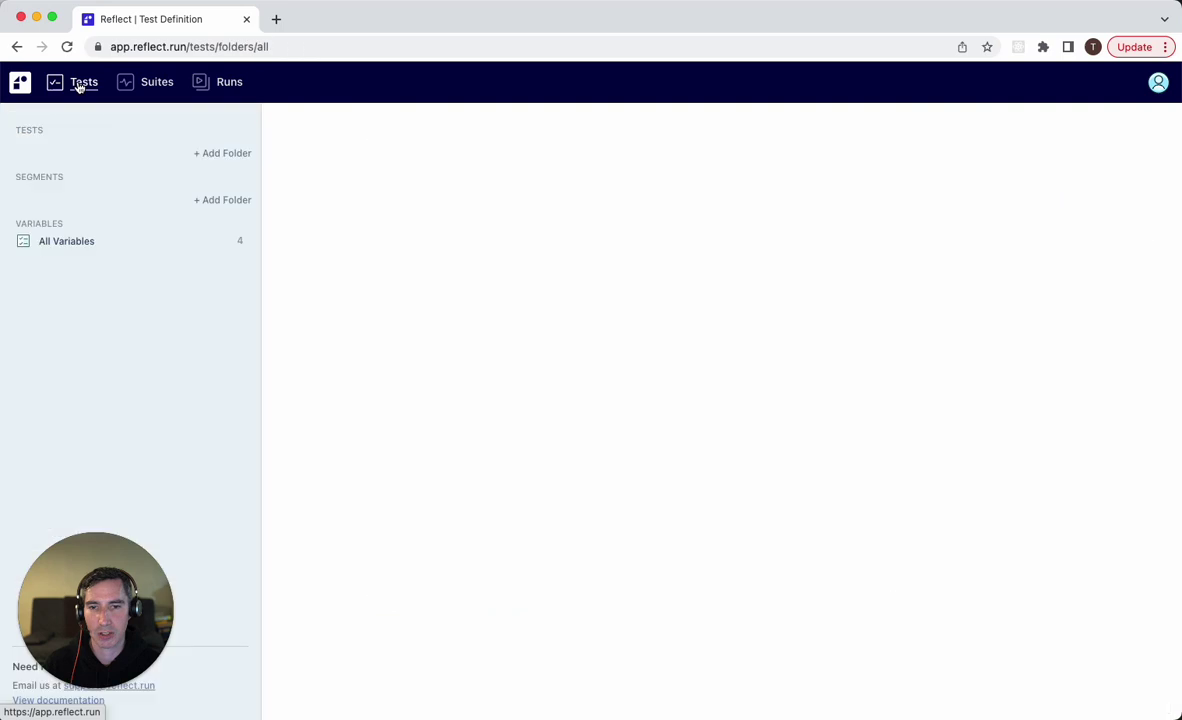
click(93, 326)
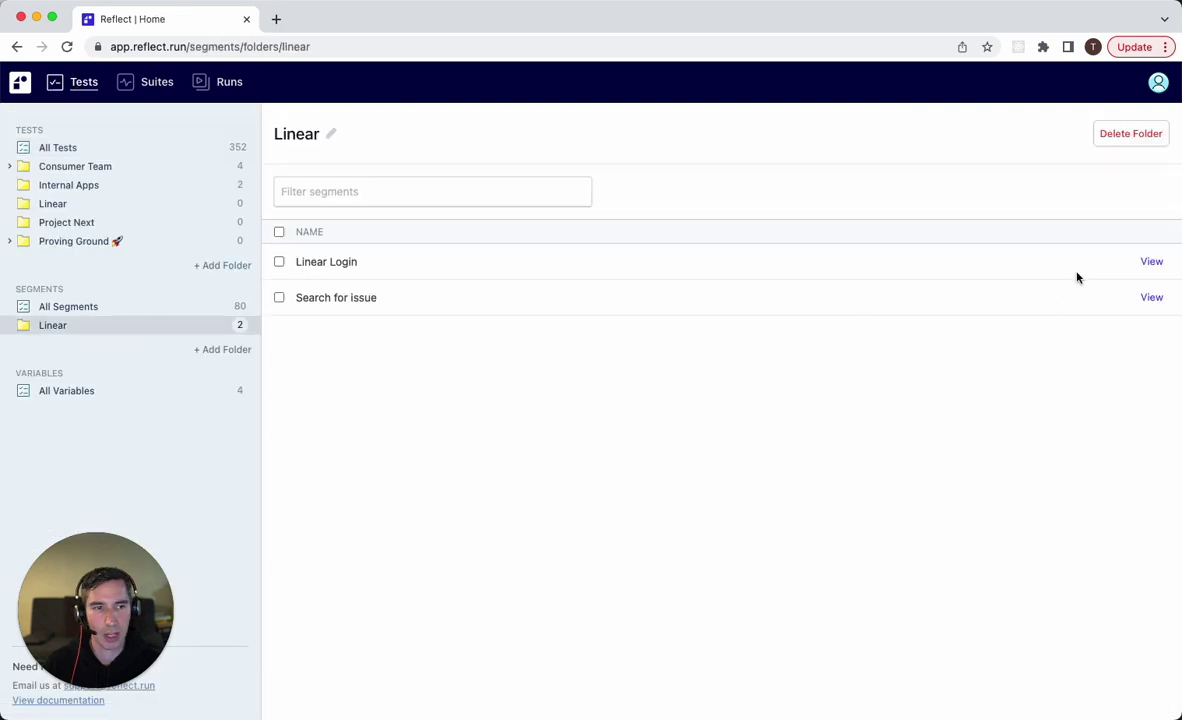
click(1143, 262)
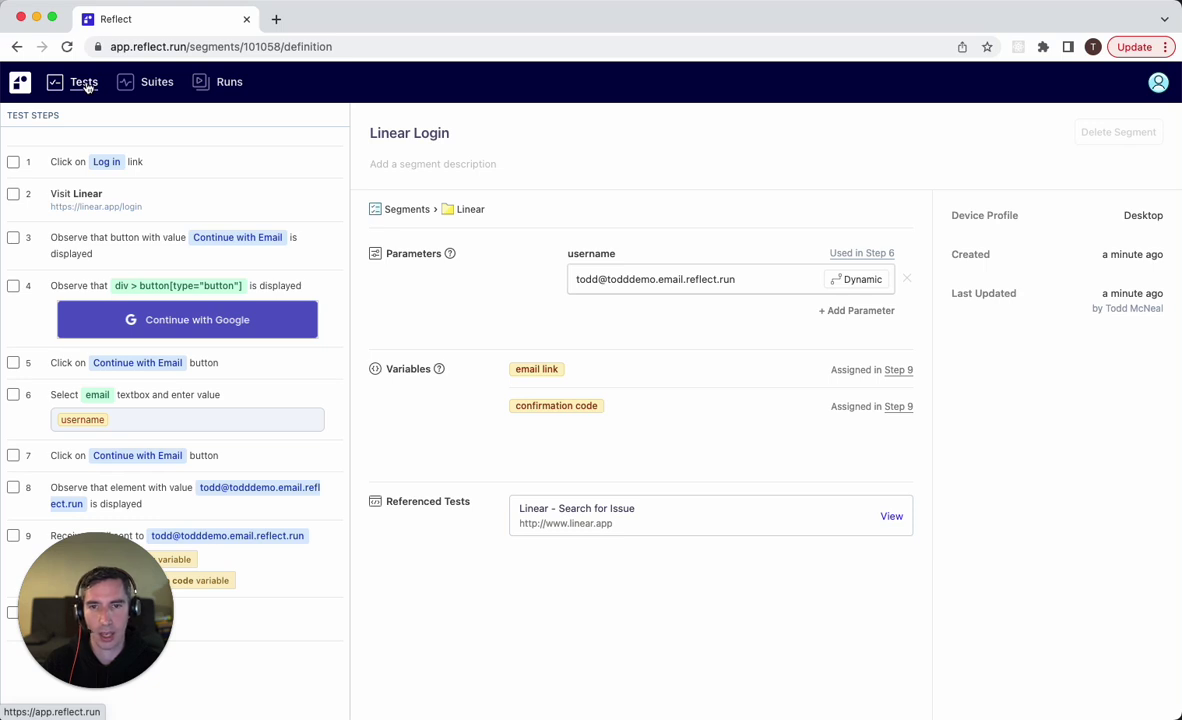
- Set up a new test named "Create Issue" with the starting URL linear.app
click(87, 88)
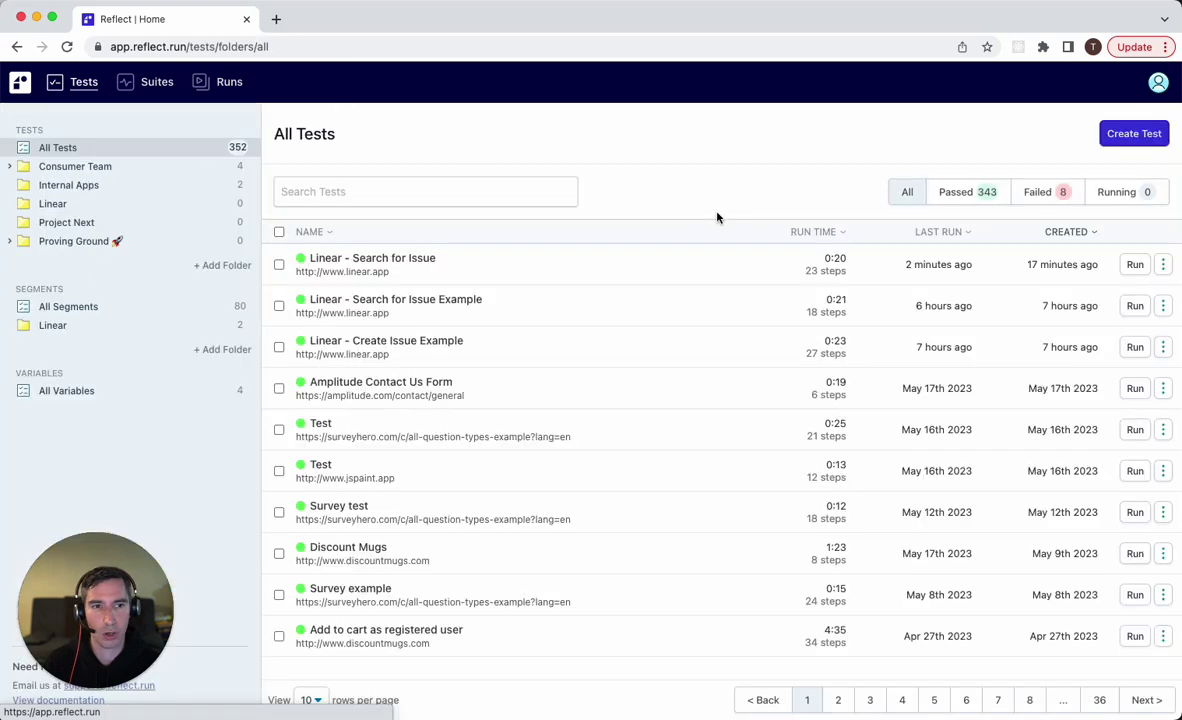
click(1121, 142)
click(506, 314)
text(l)
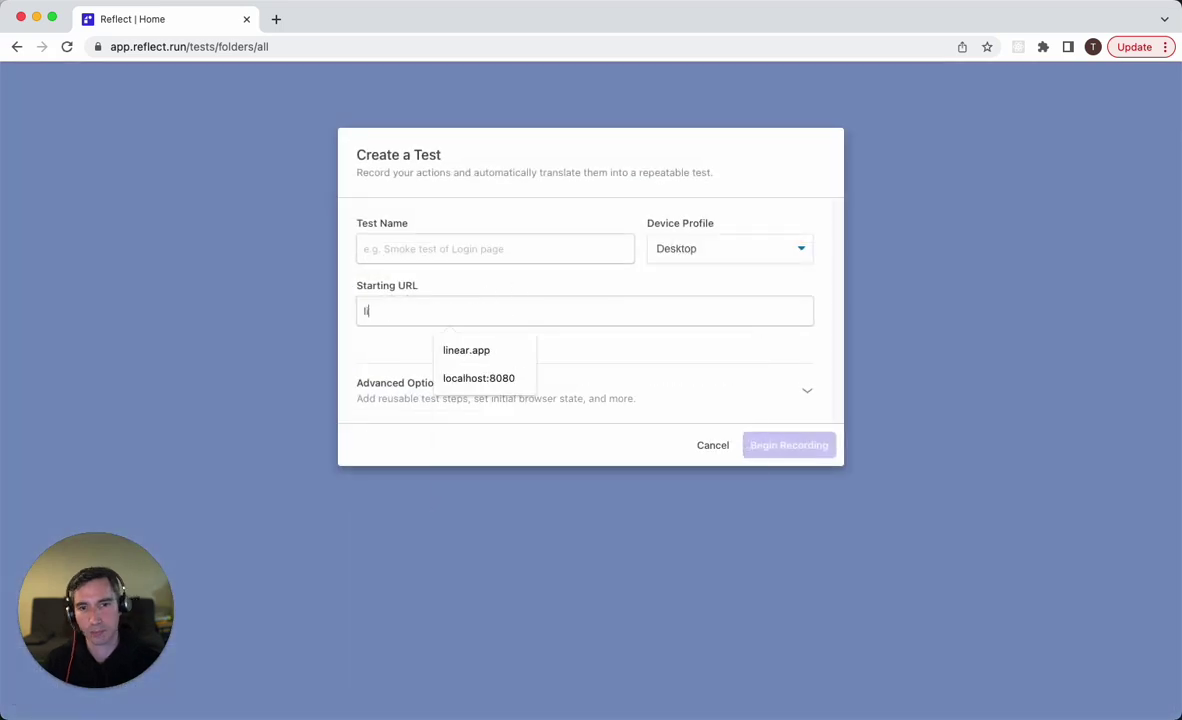
text(inear.app)
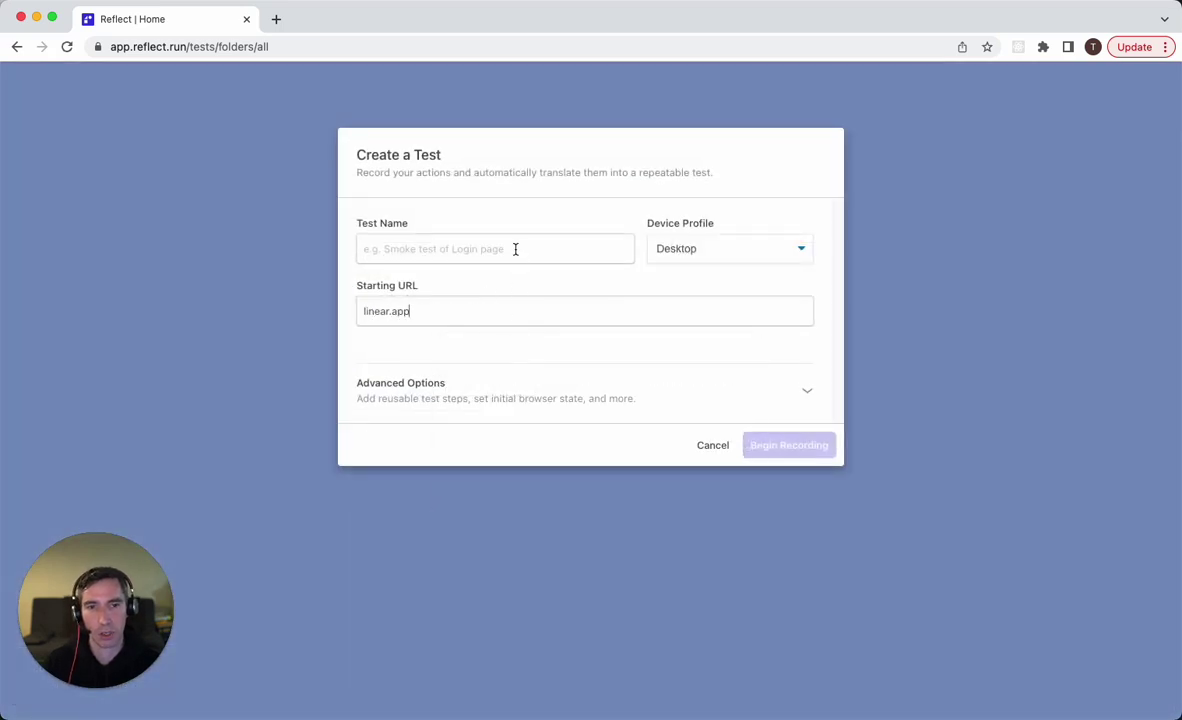
text(Create Issue)
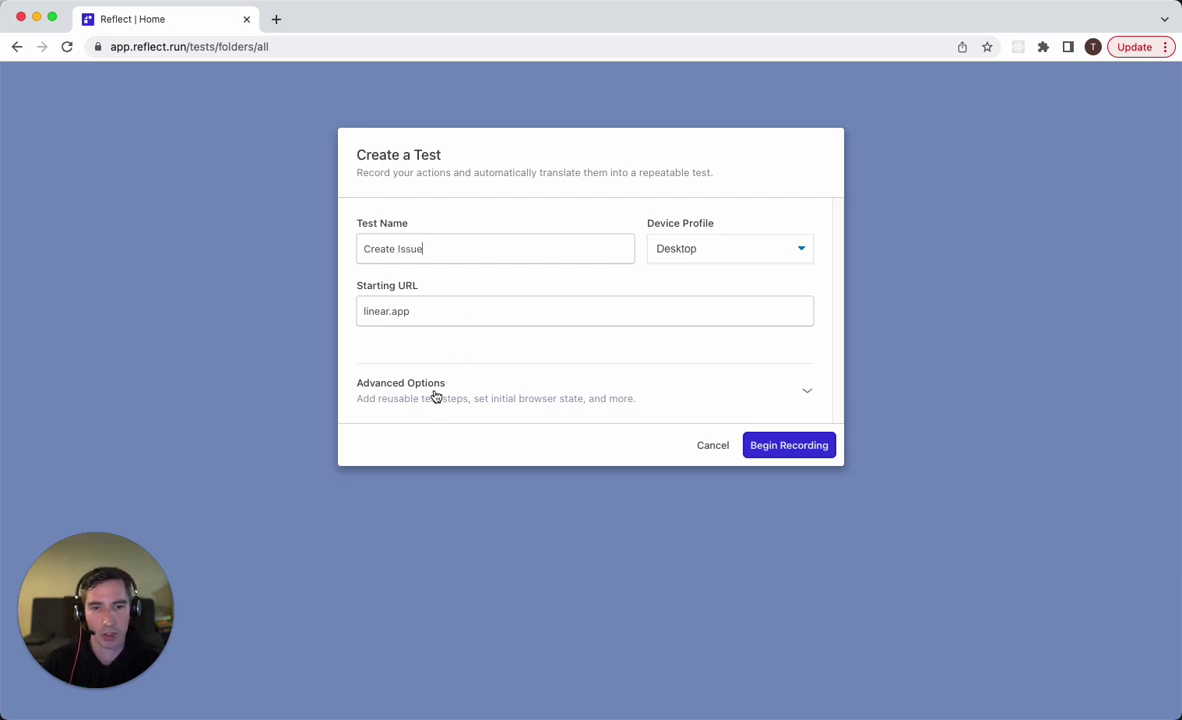
- Add the Linear Login segment from the Linear folder as the new test's starting segment and begin recording
click(435, 396)
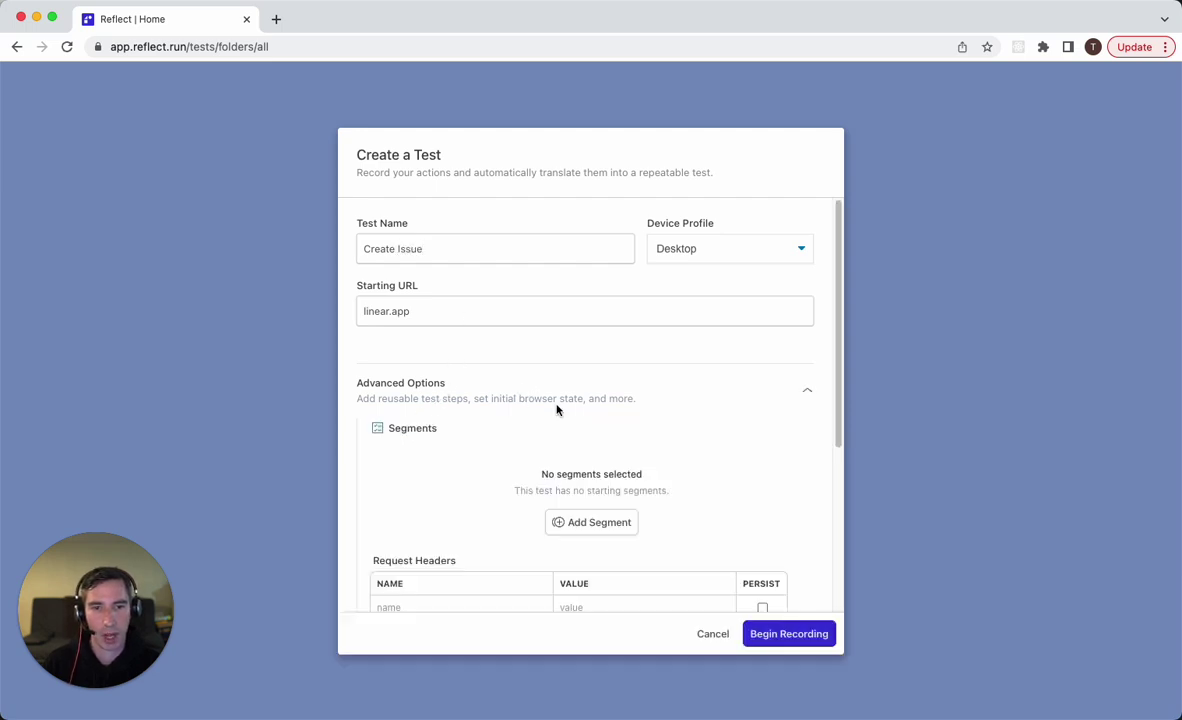
scroll(557, 409, down, 5)
scroll(500, 336, up, 1)
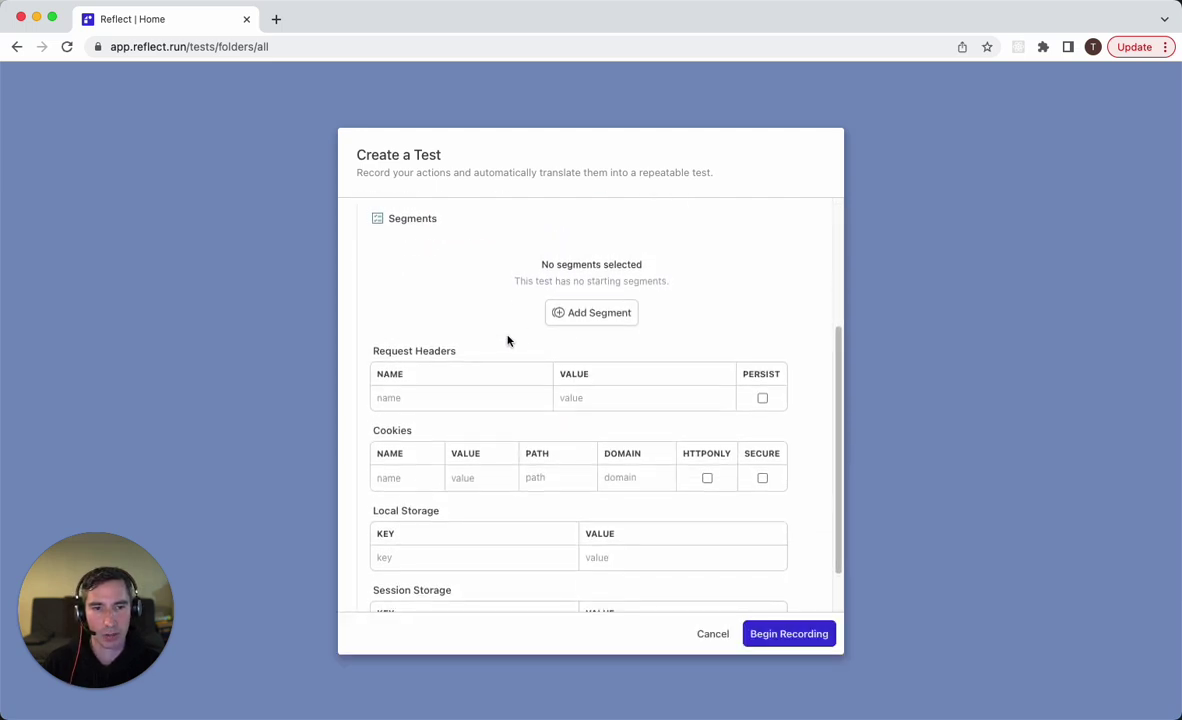
click(611, 318)
click(611, 356)
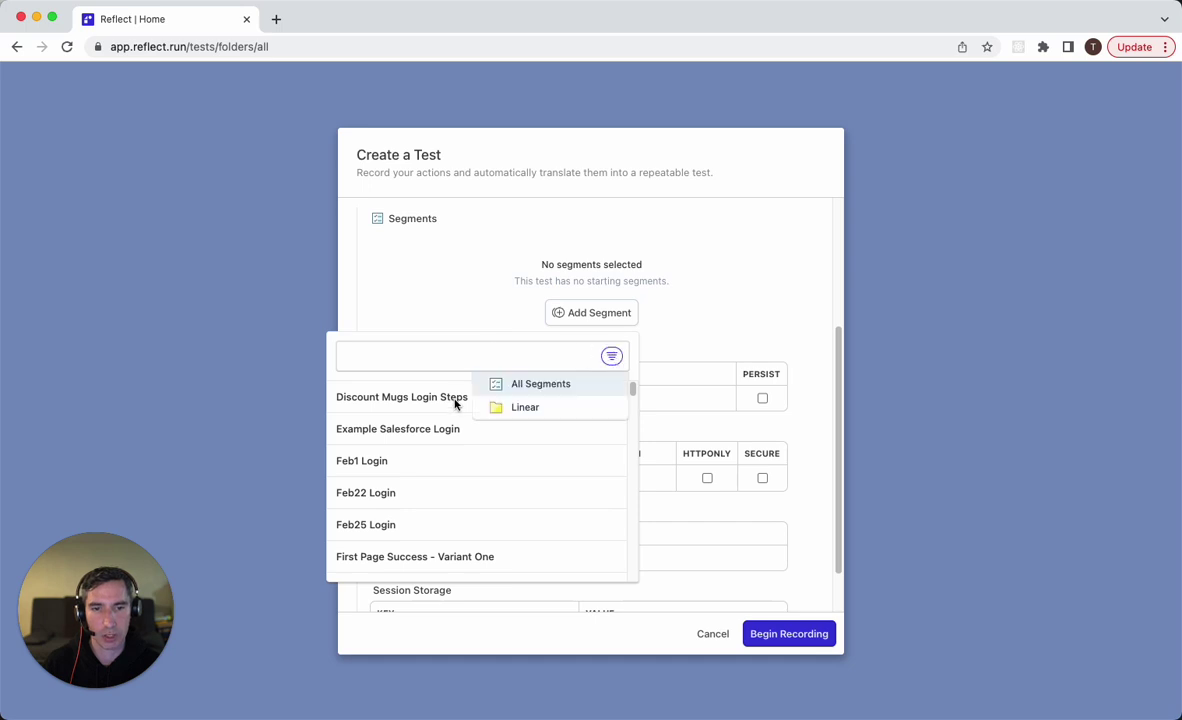
click(527, 407)
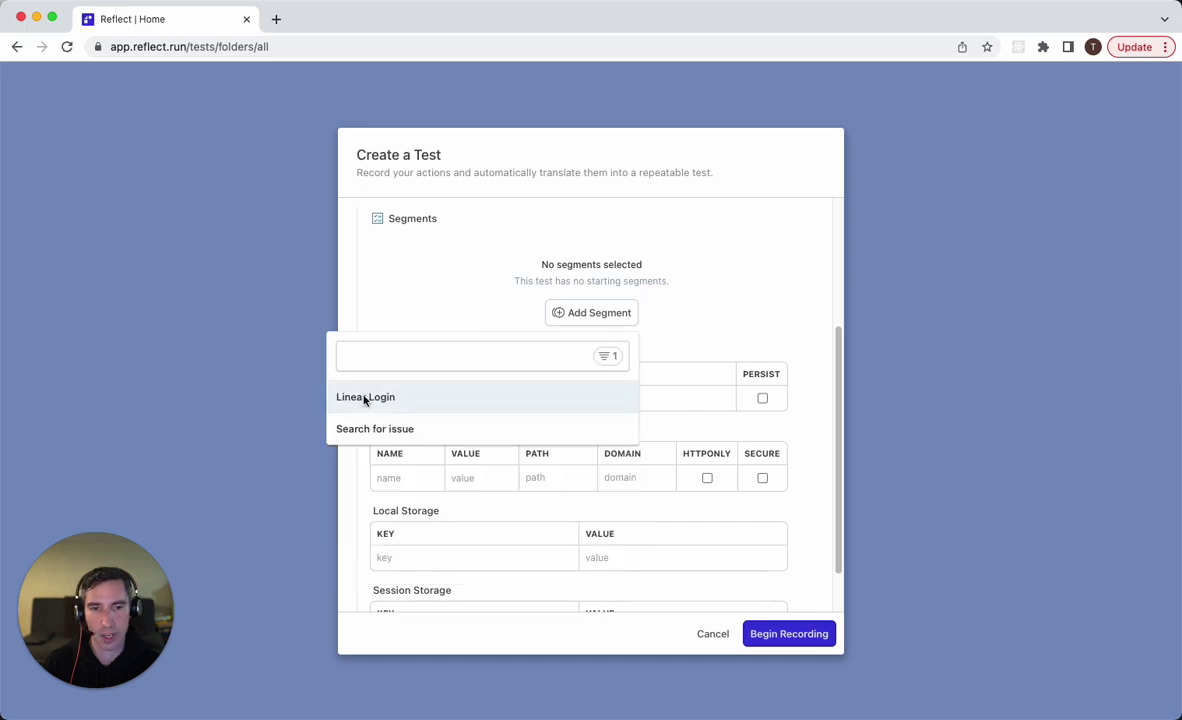
click(365, 399)
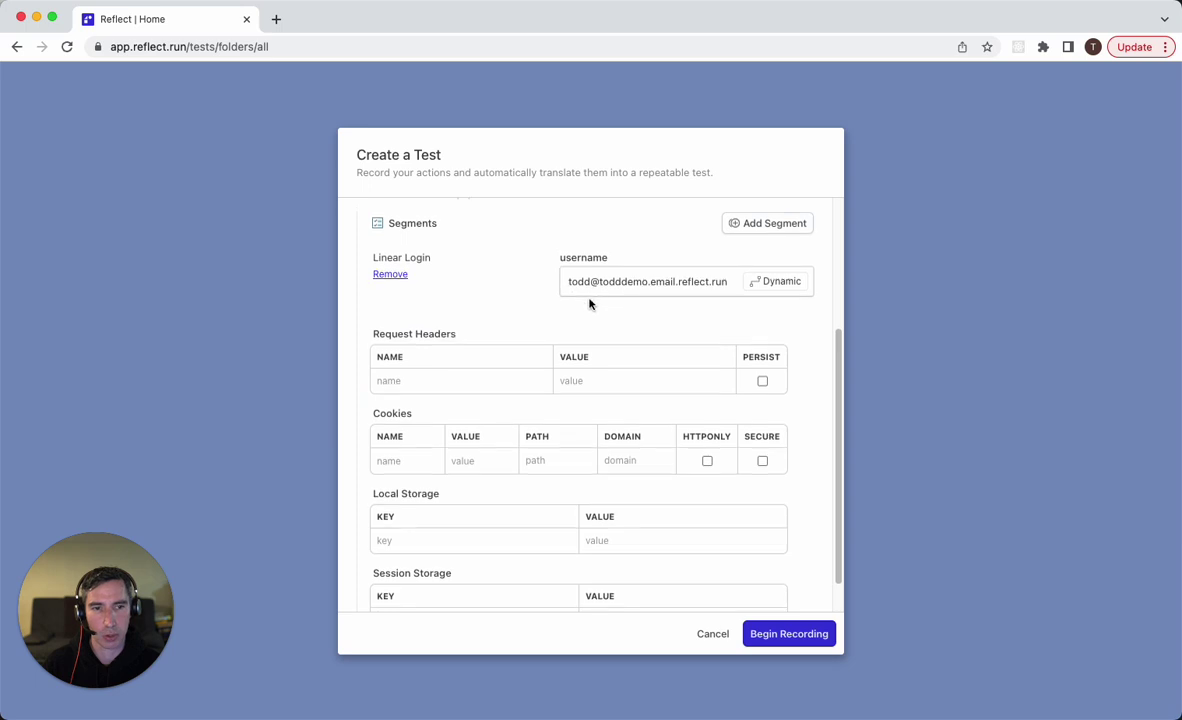
scroll(588, 303, up, 3)
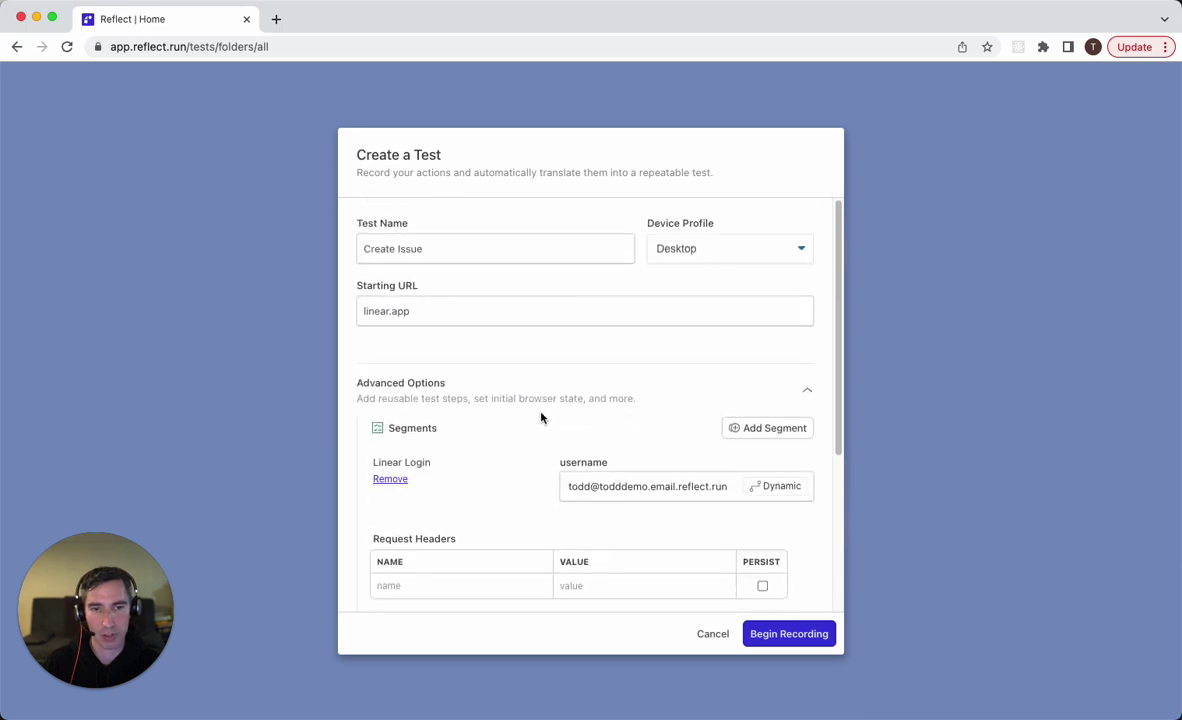
click(795, 636)
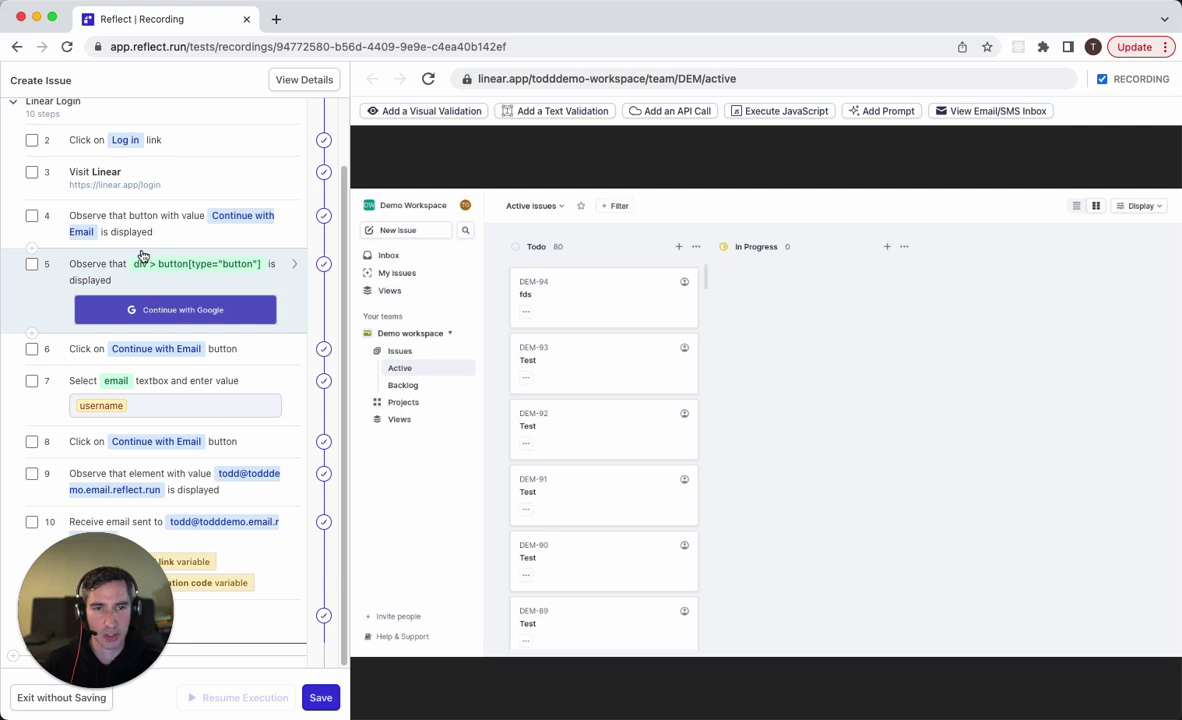
- Record creating a Todo issue titled "Test" with the description "test description"
click(680, 249)
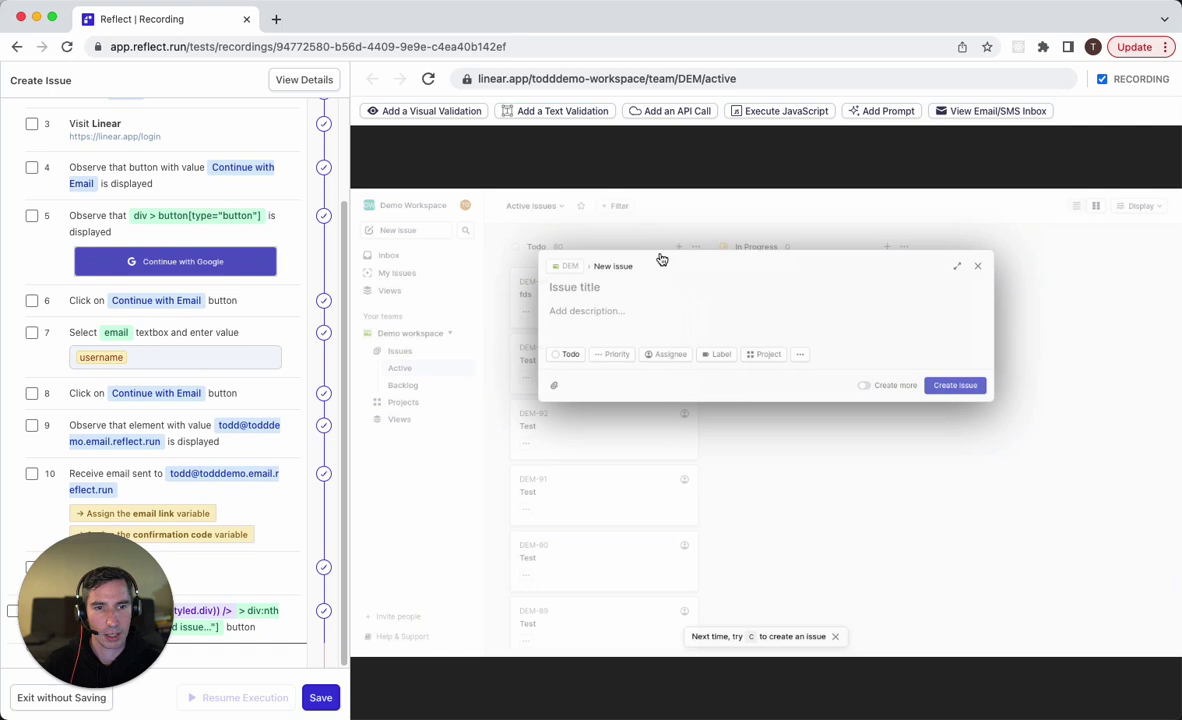
text(Test)
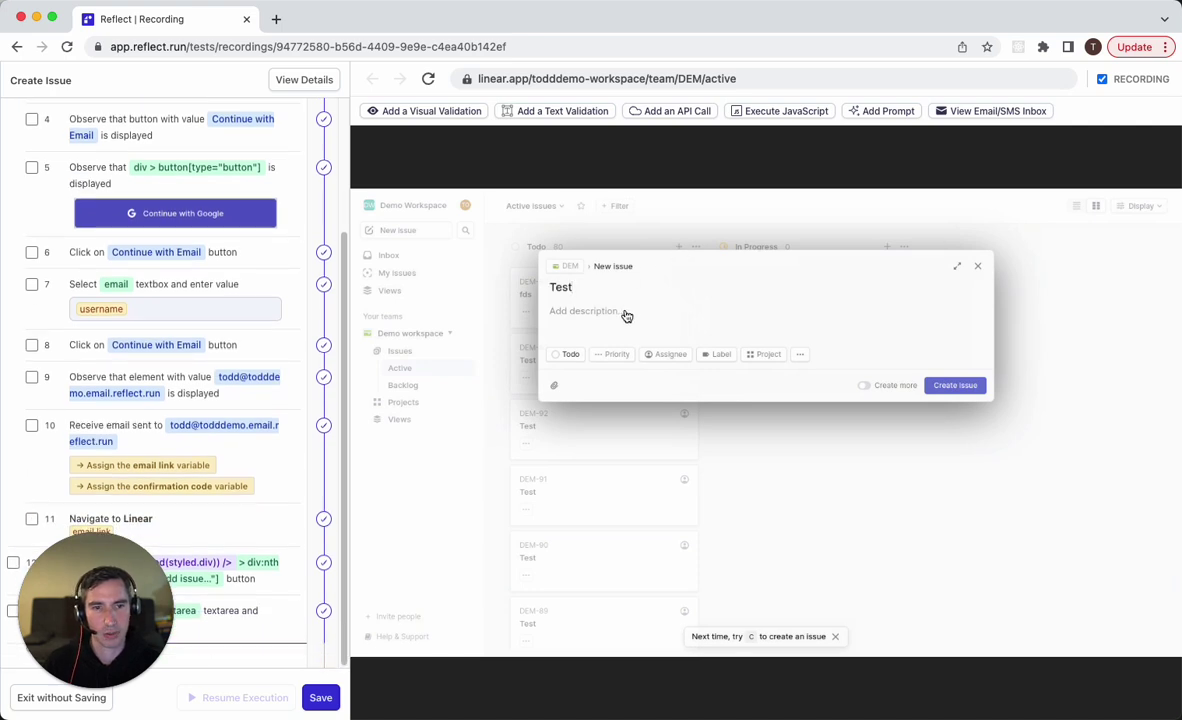
click(625, 314)
text(test descriptio)
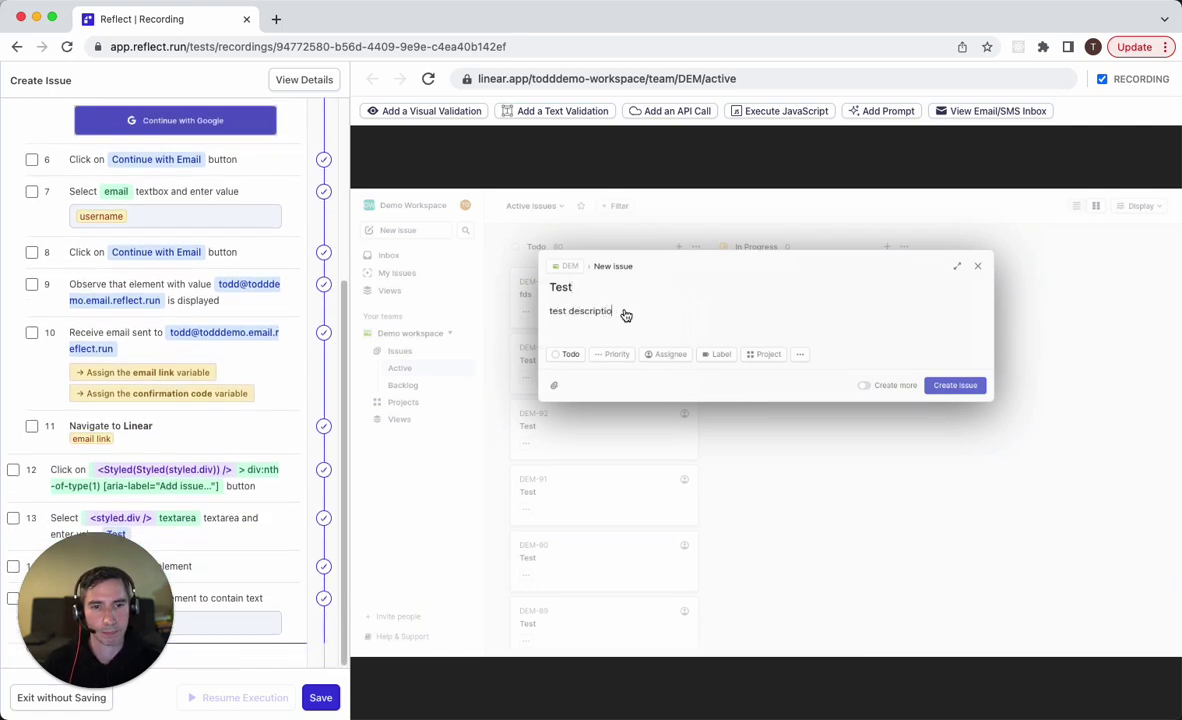
text(n)
click(955, 386)
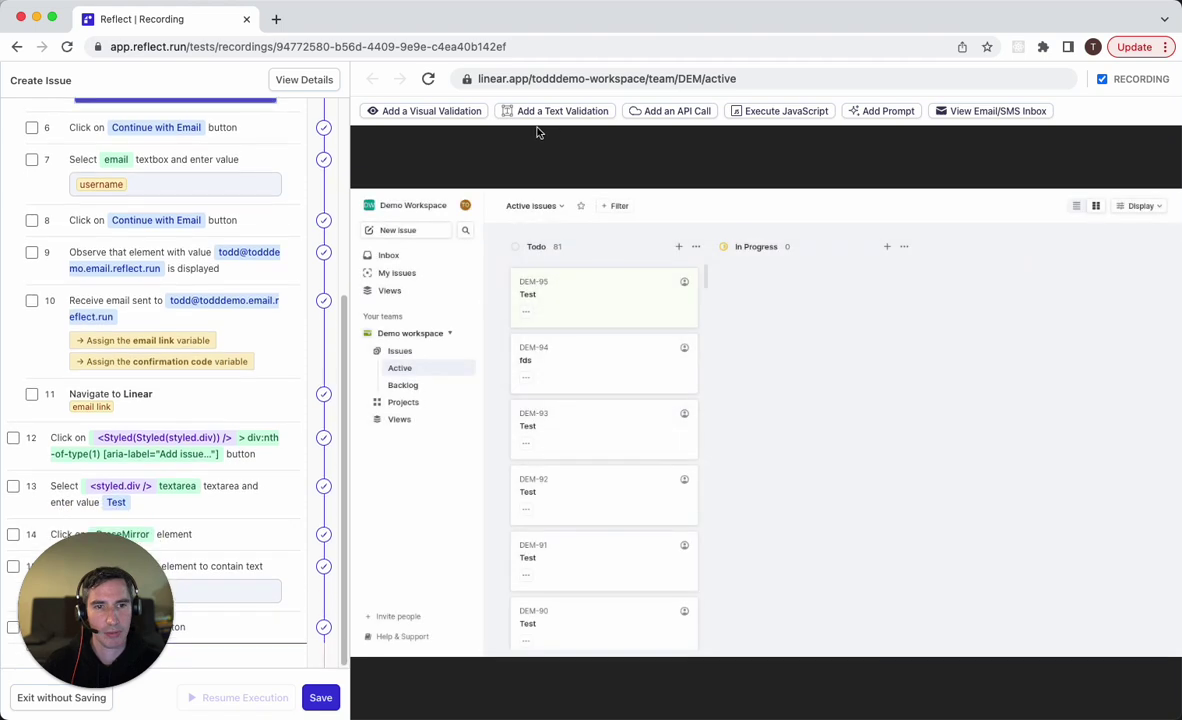
- Add a text validation for the "DEM-95 – Test" link in the issue-created notification
click(569, 111)
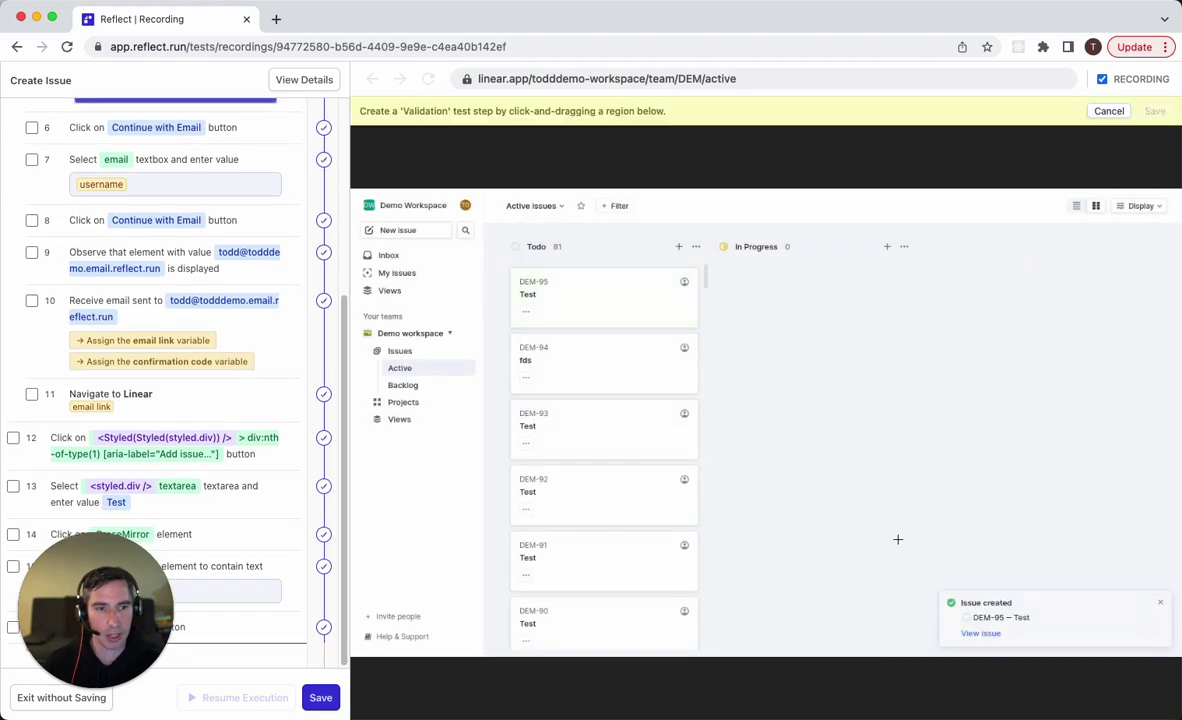
drag(968, 609, 1032, 623)
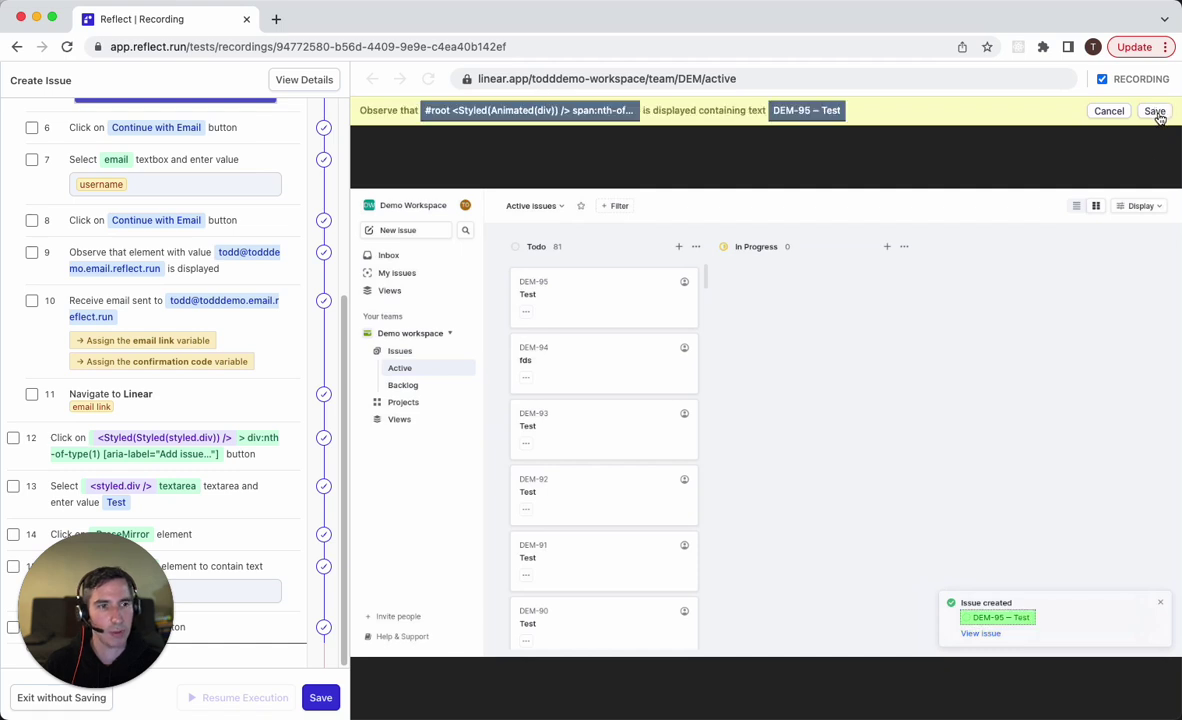
click(1154, 111)
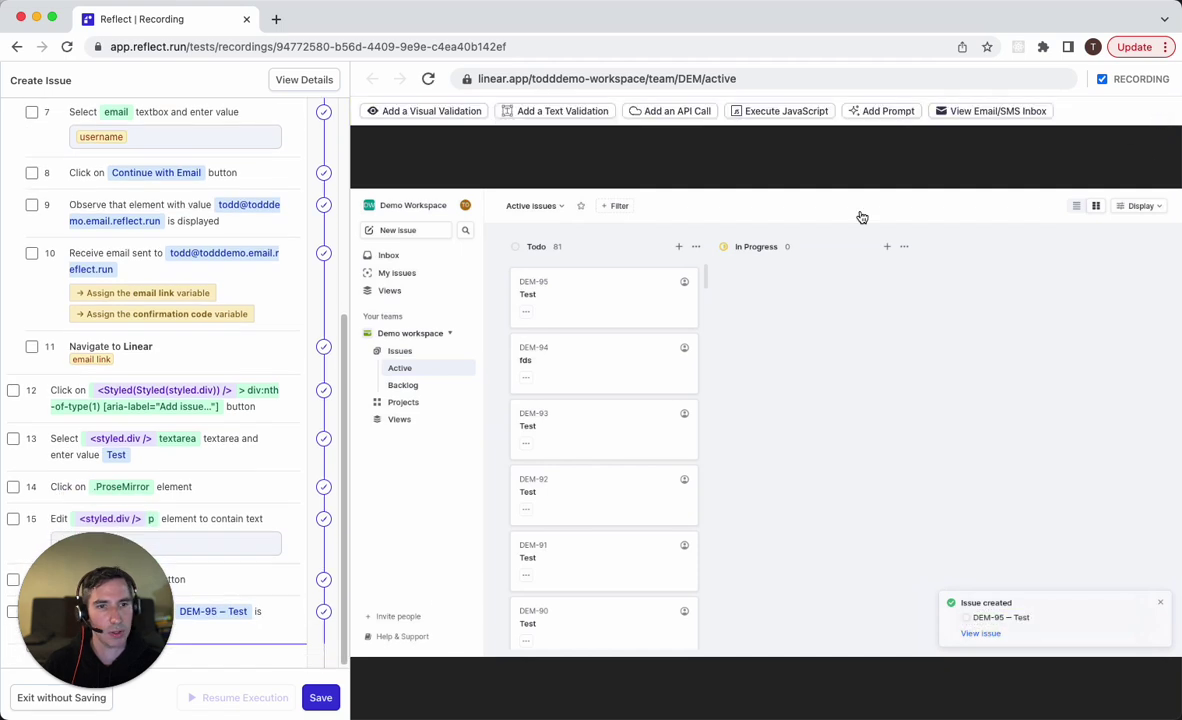
- In the new validation step's expected text, assign the "DEM-95" portion to a variable named "issue id"
click(231, 627)
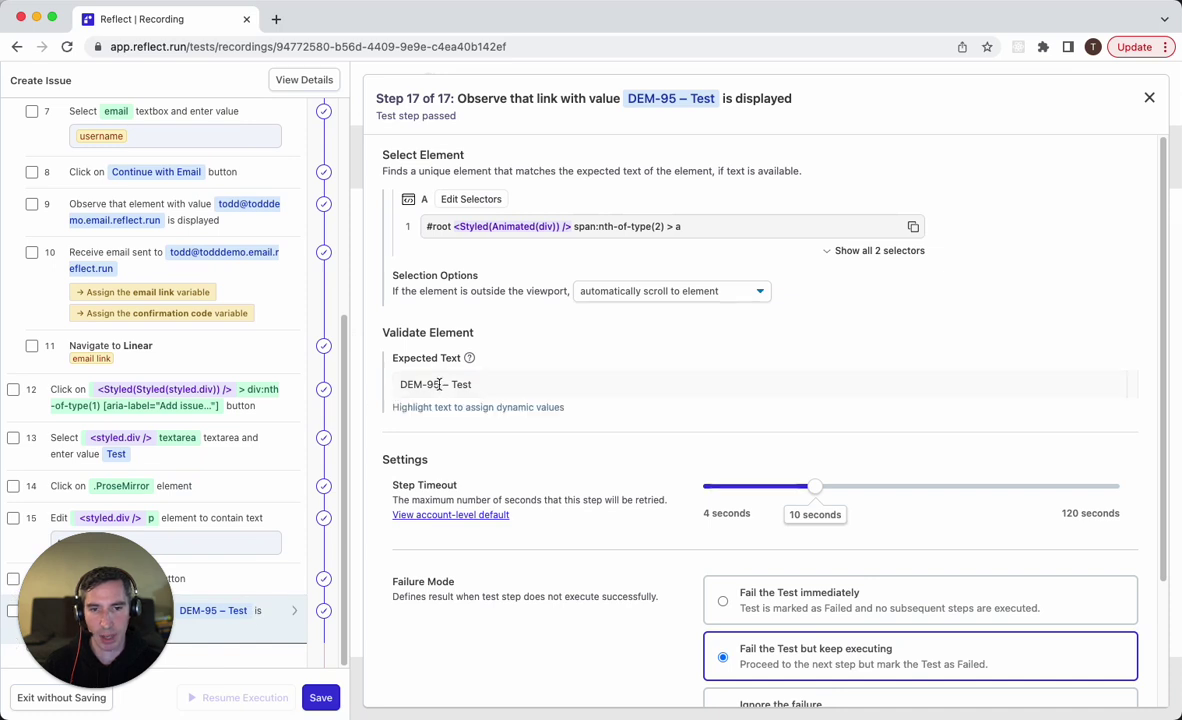
drag(439, 384, 372, 358)
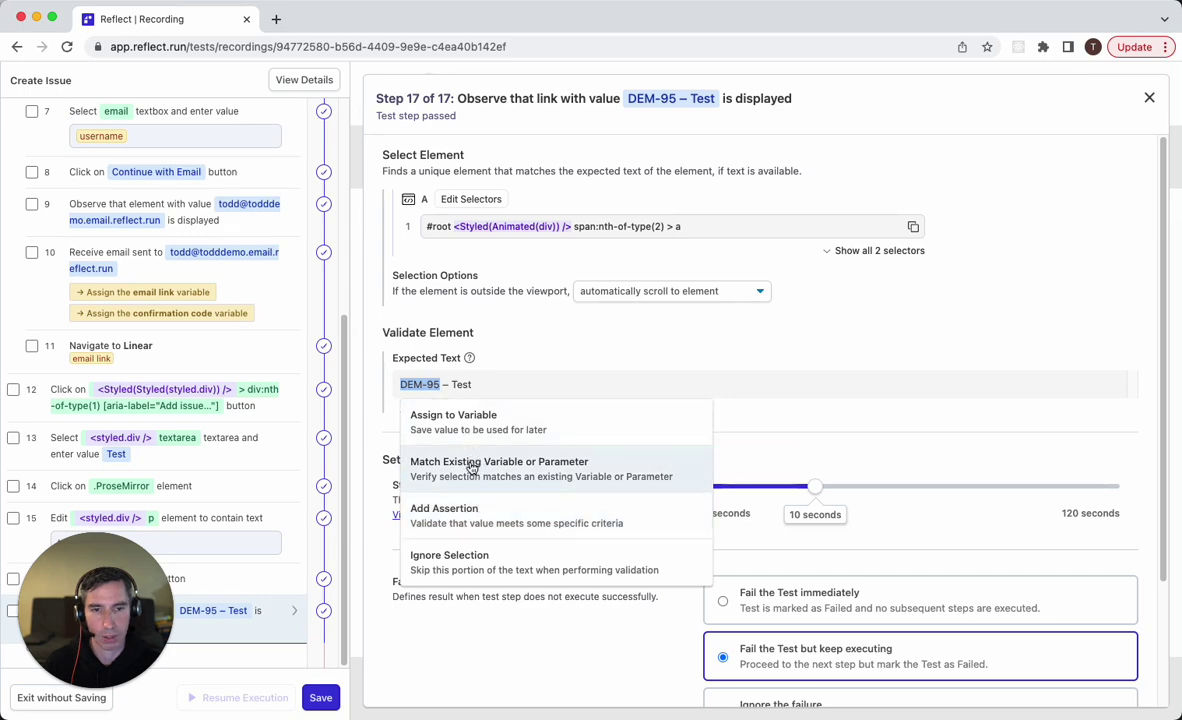
click(462, 423)
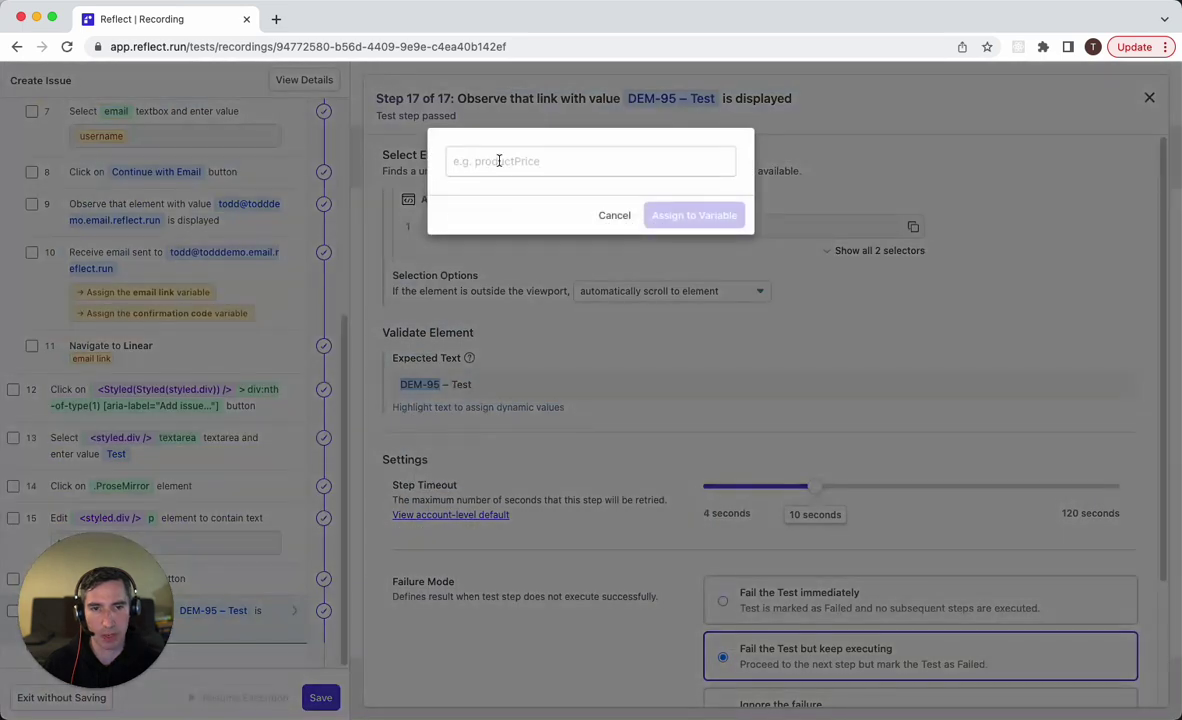
text(issue id)
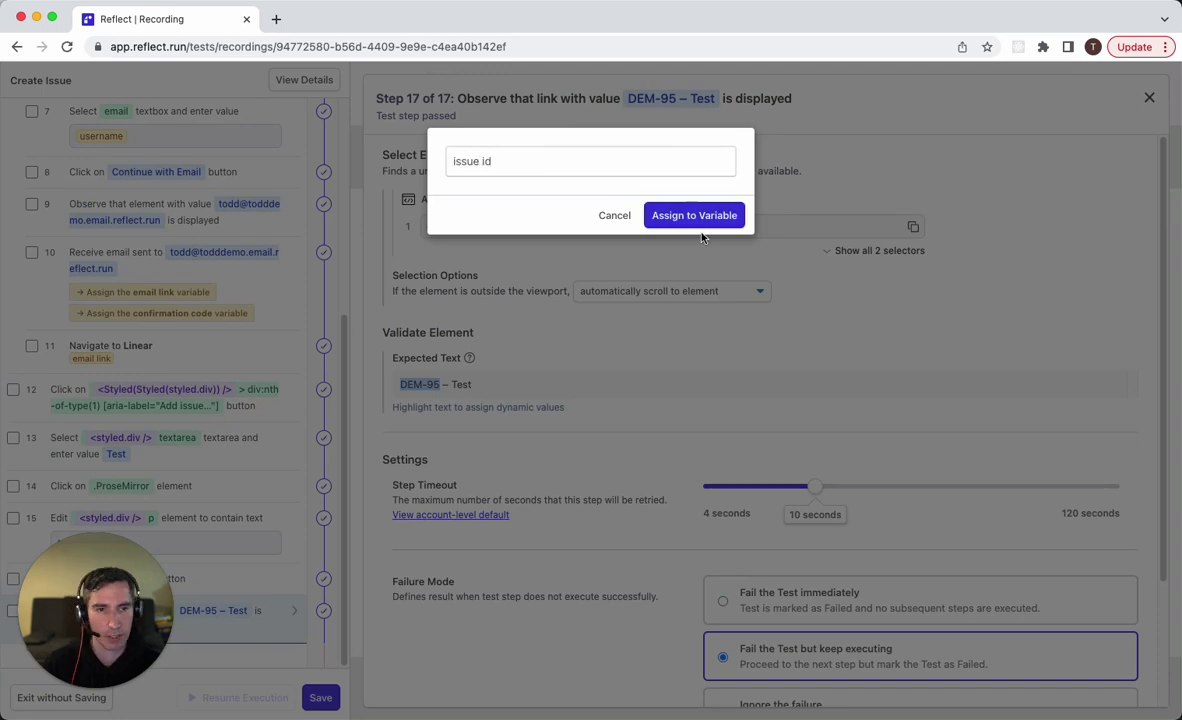
click(680, 212)
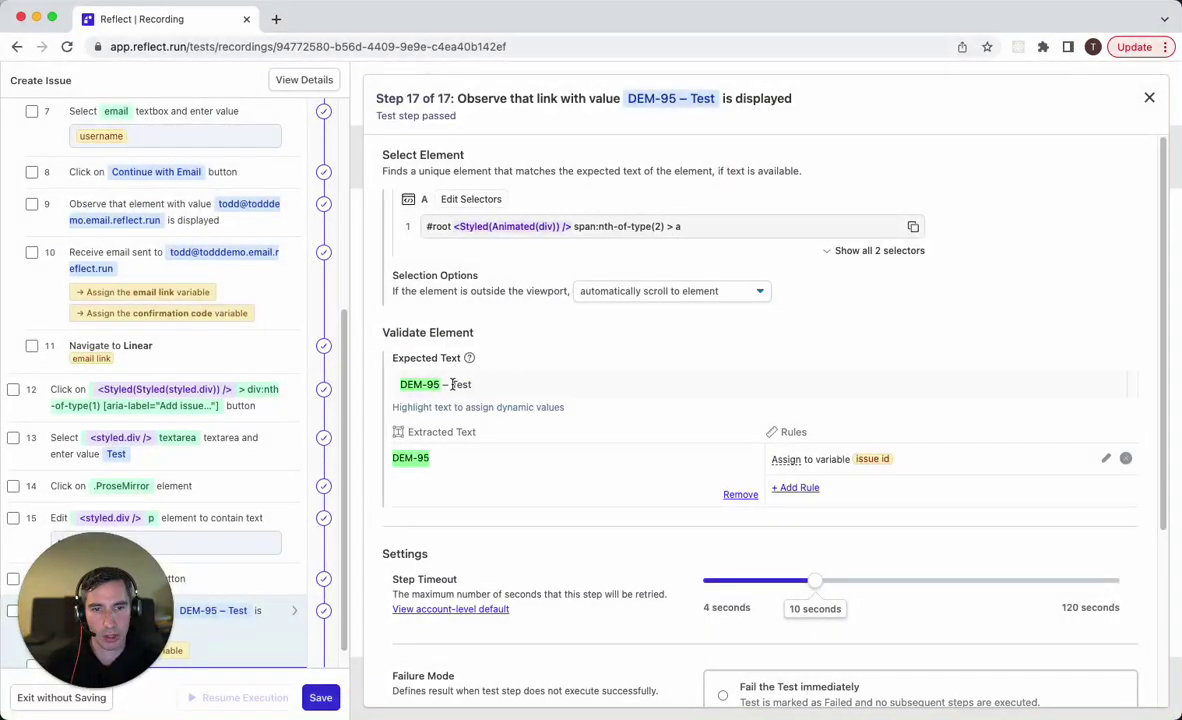
- Assign the "Test" portion of the expected text to a variable named "issue name" and close the step details
drag(452, 384, 471, 384)
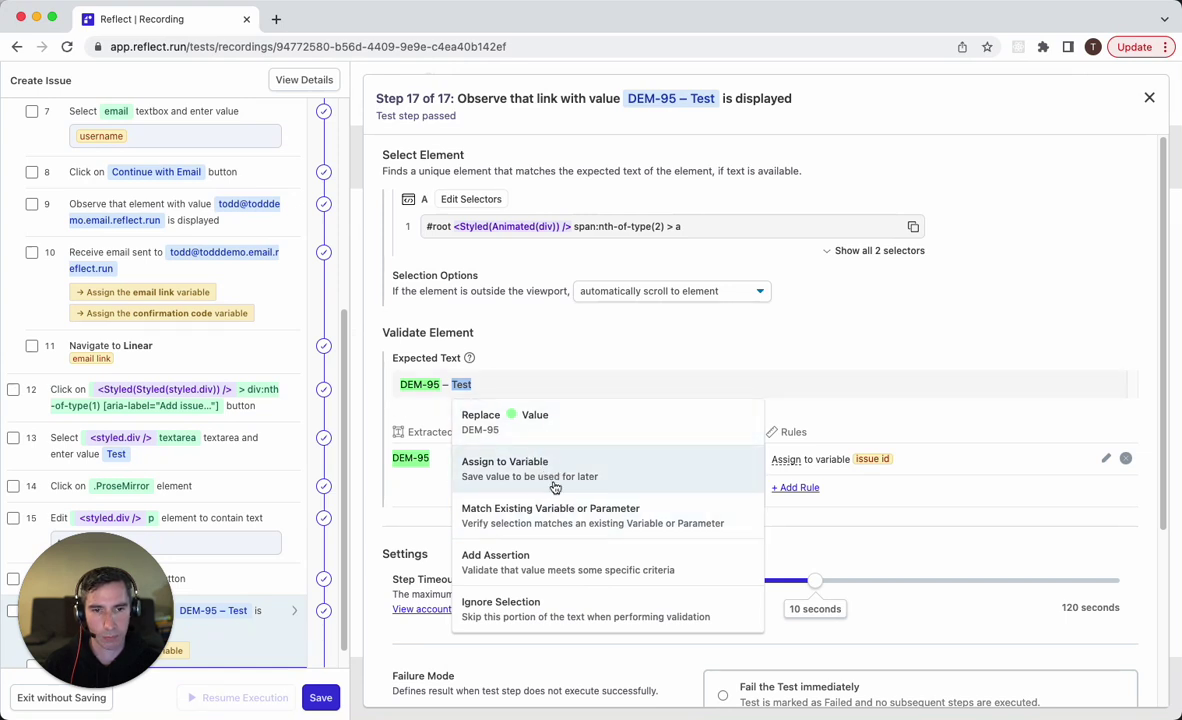
click(555, 482)
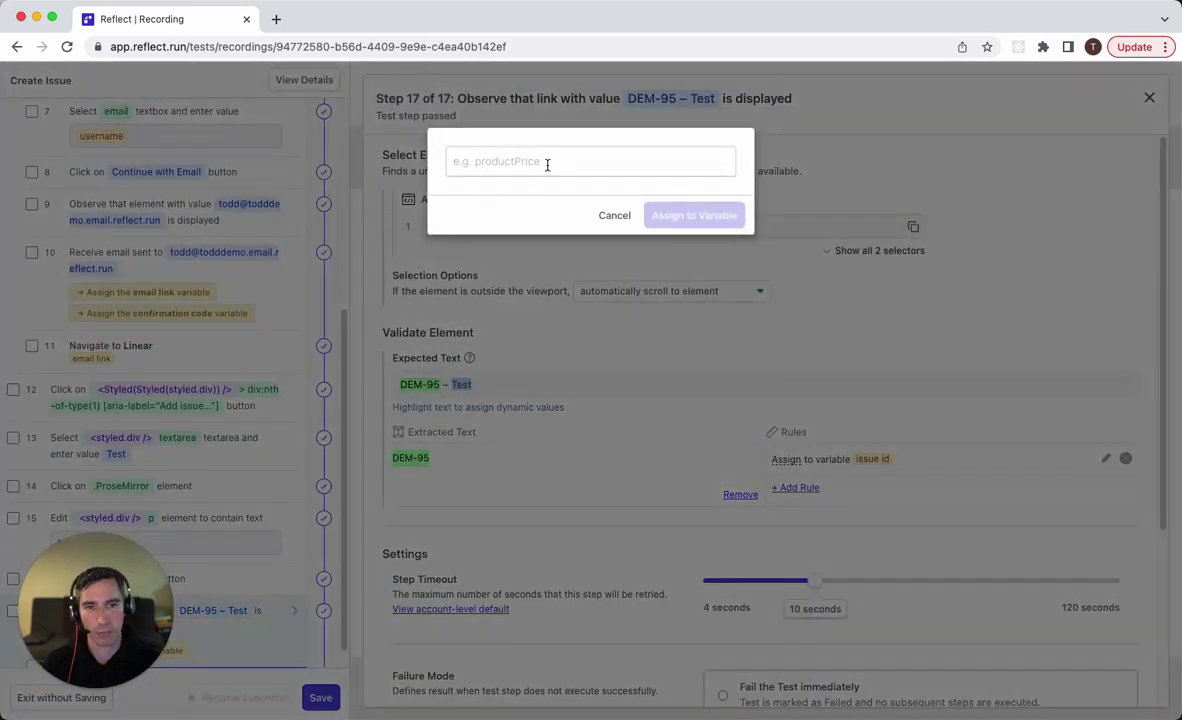
text(issue name)
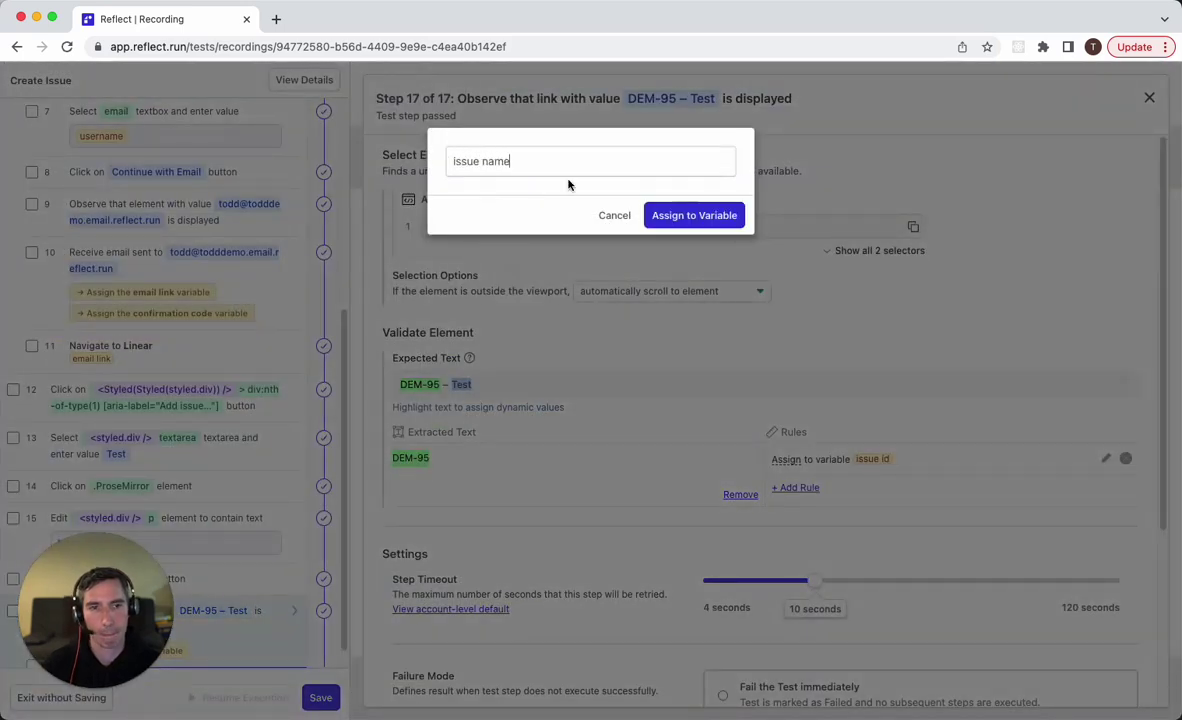
click(680, 215)
click(1151, 98)
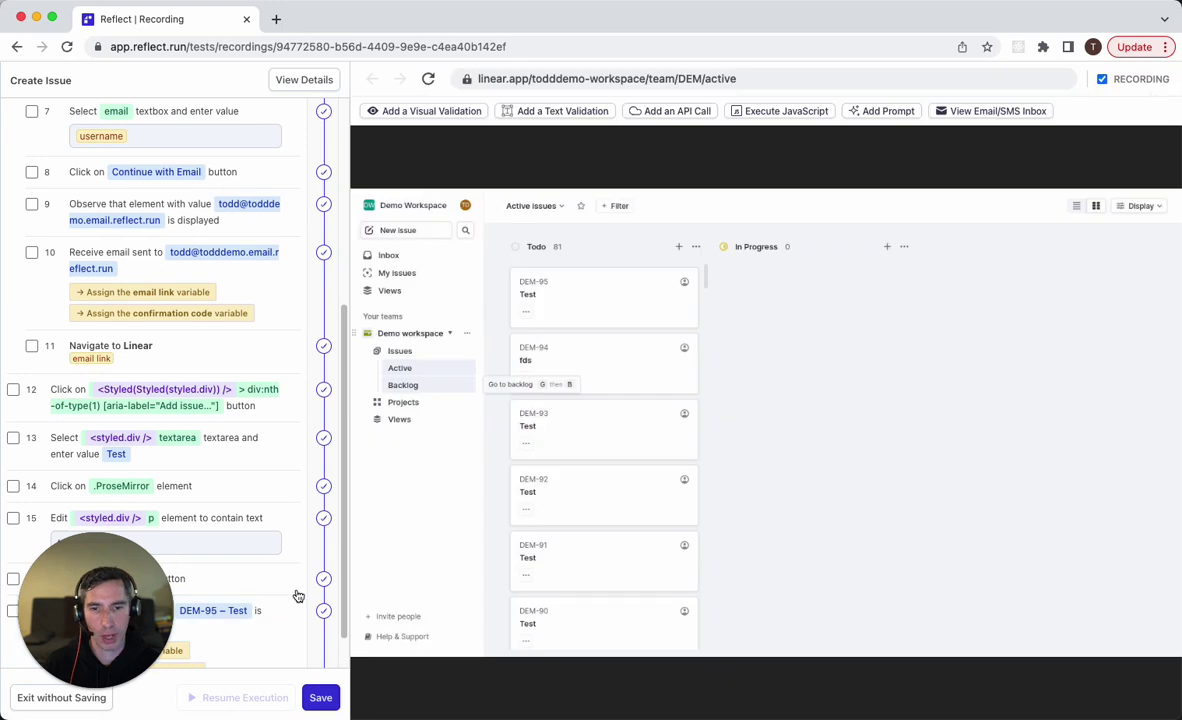
- Choose the Search for issue segment from the Linear folder for insertion after the validation step
scroll(193, 567, down, 1)
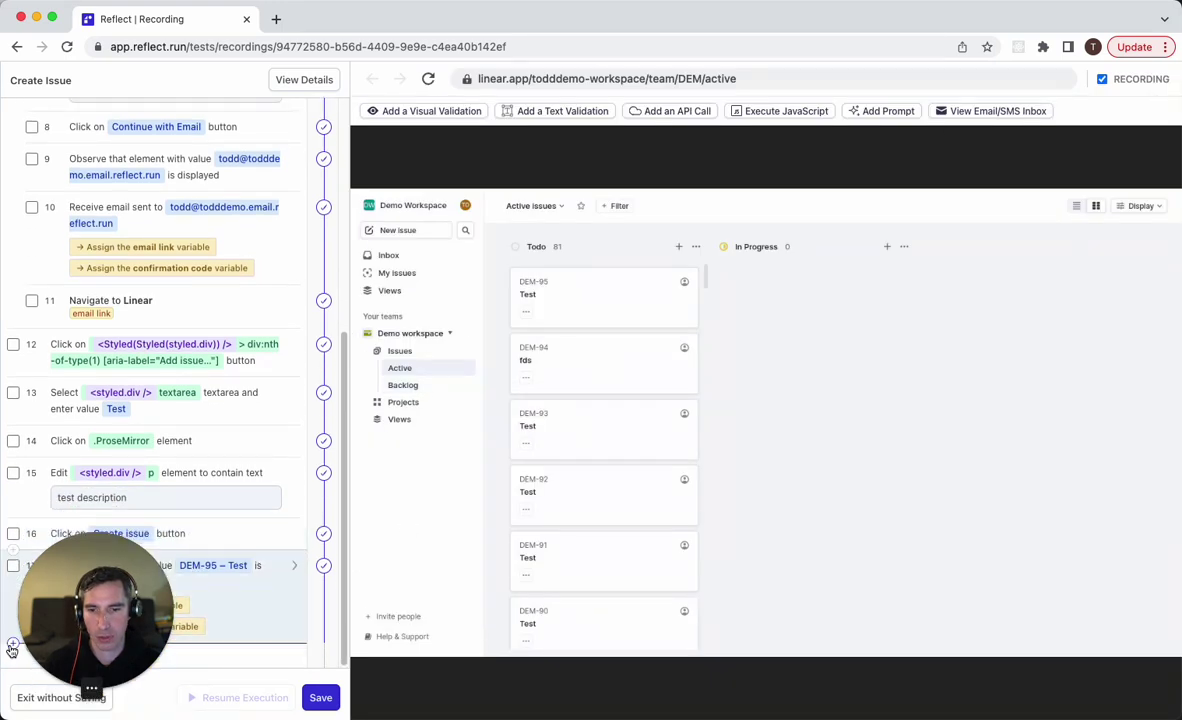
click(13, 645)
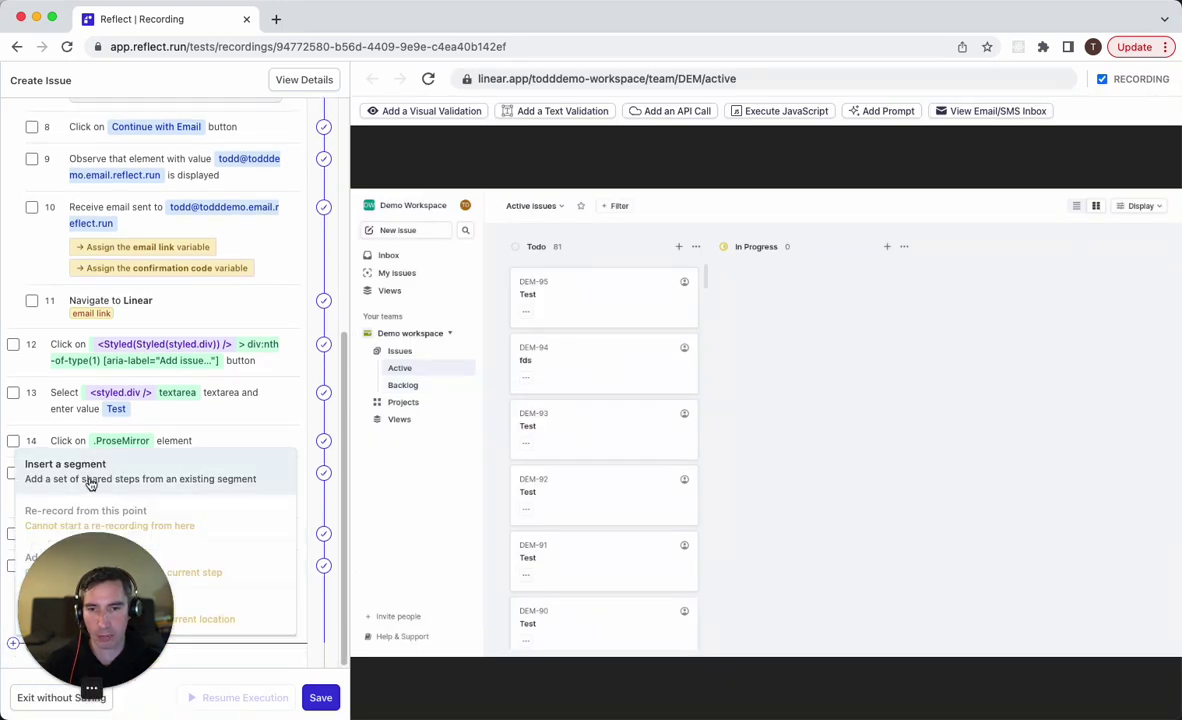
mouse_move(90, 484)
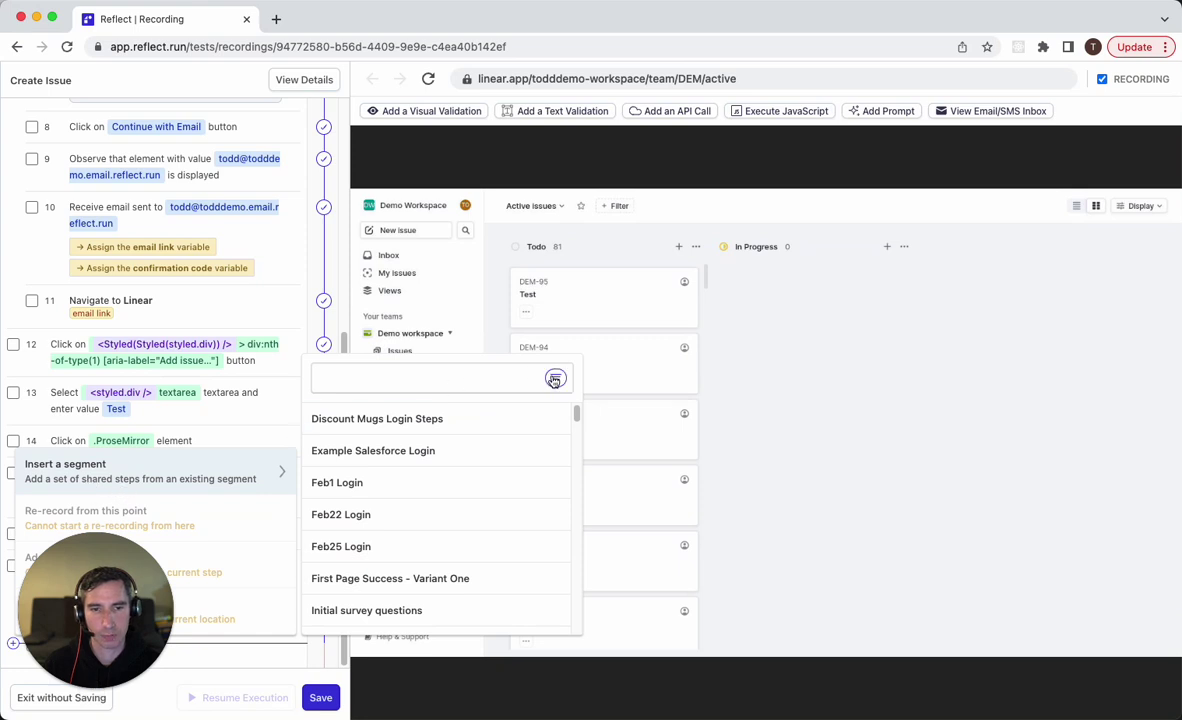
click(555, 378)
click(472, 430)
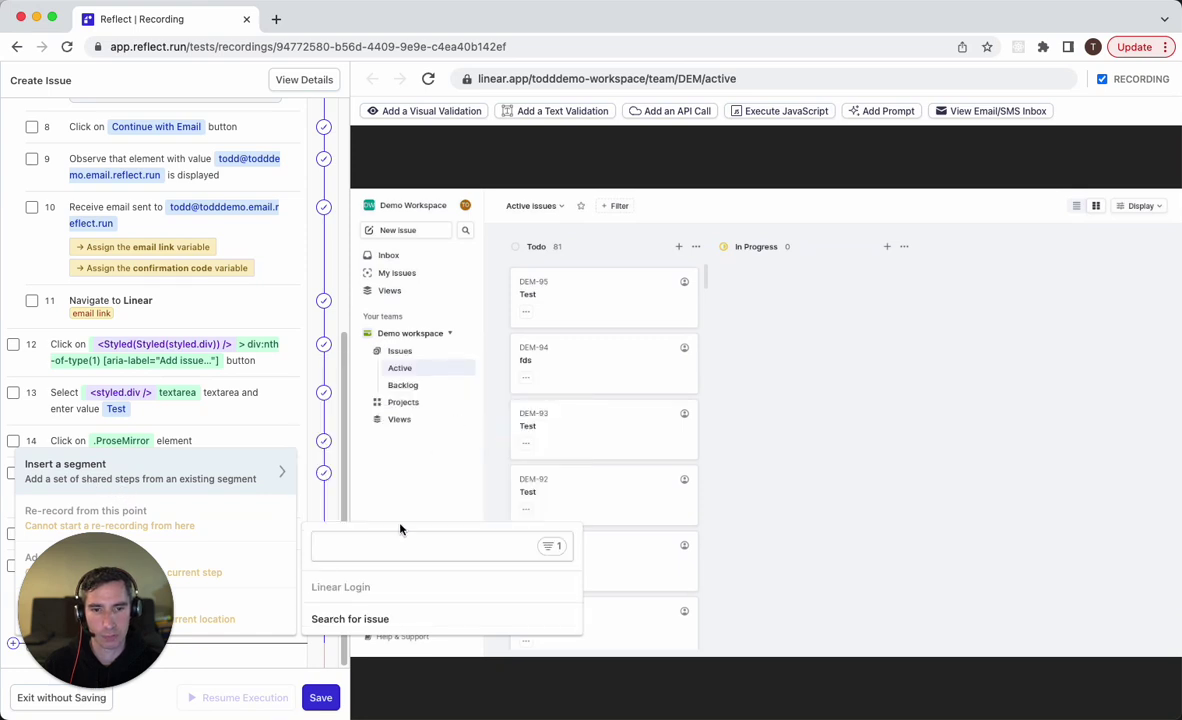
click(365, 618)
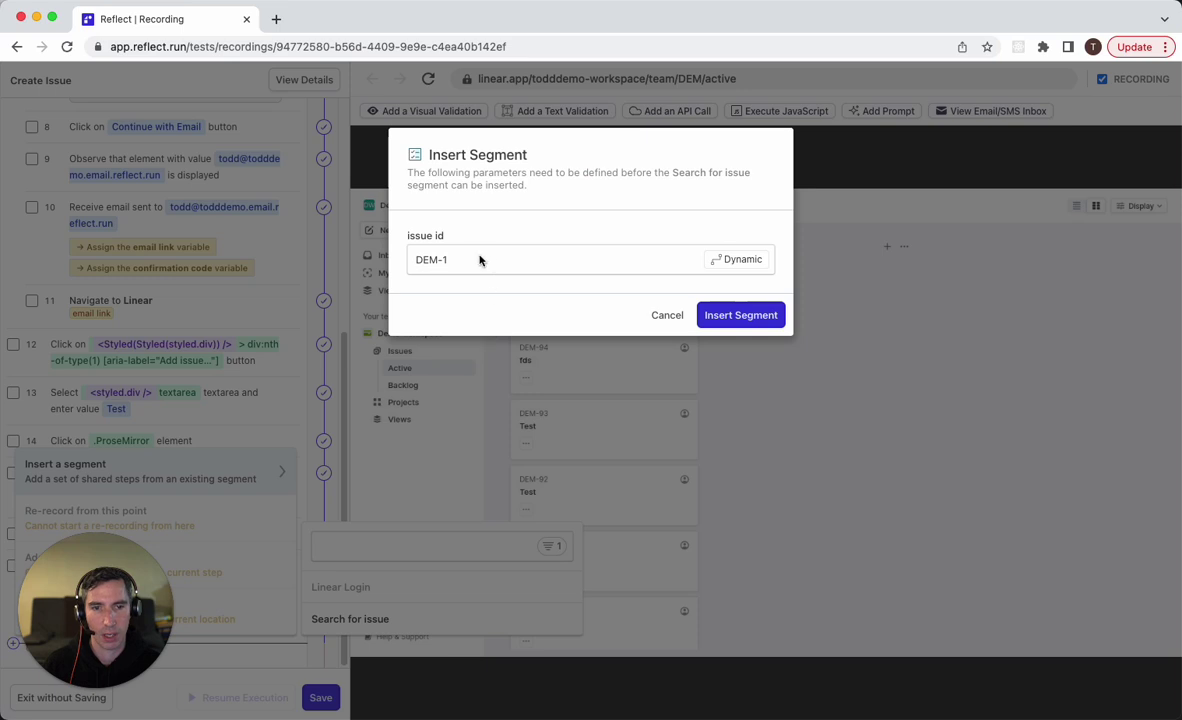